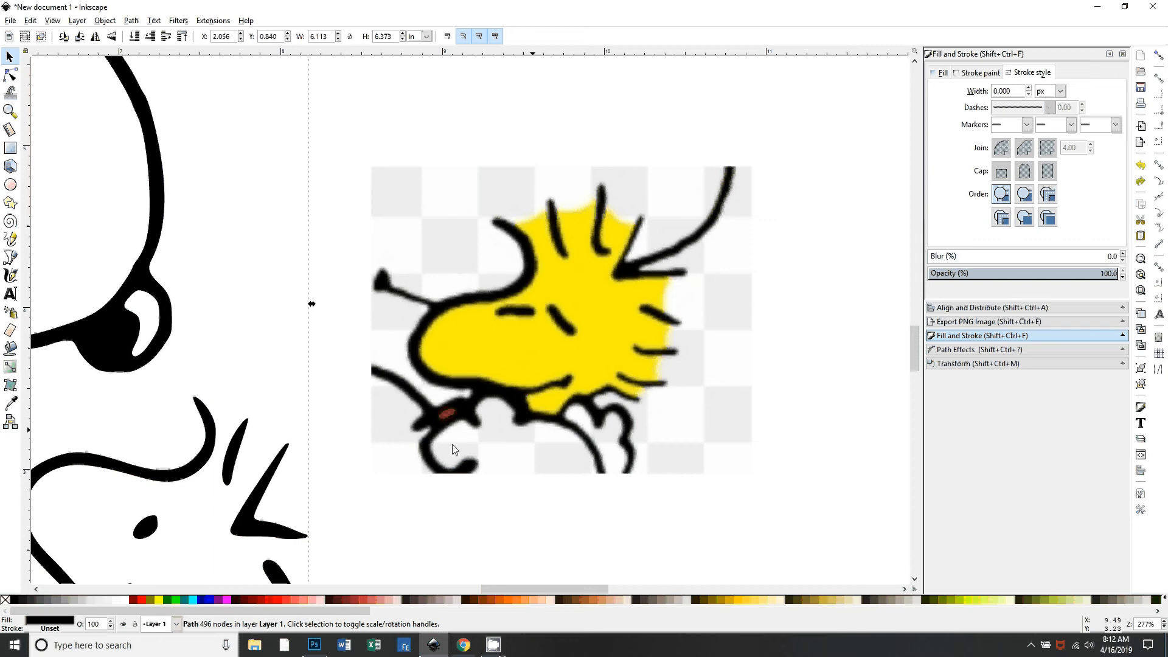
# Step: Examine the hair outline in the yellow Woodstock reference picture and the open gaps between hair strokes in the black line art
pyautogui.scroll(-3, 217, 483)
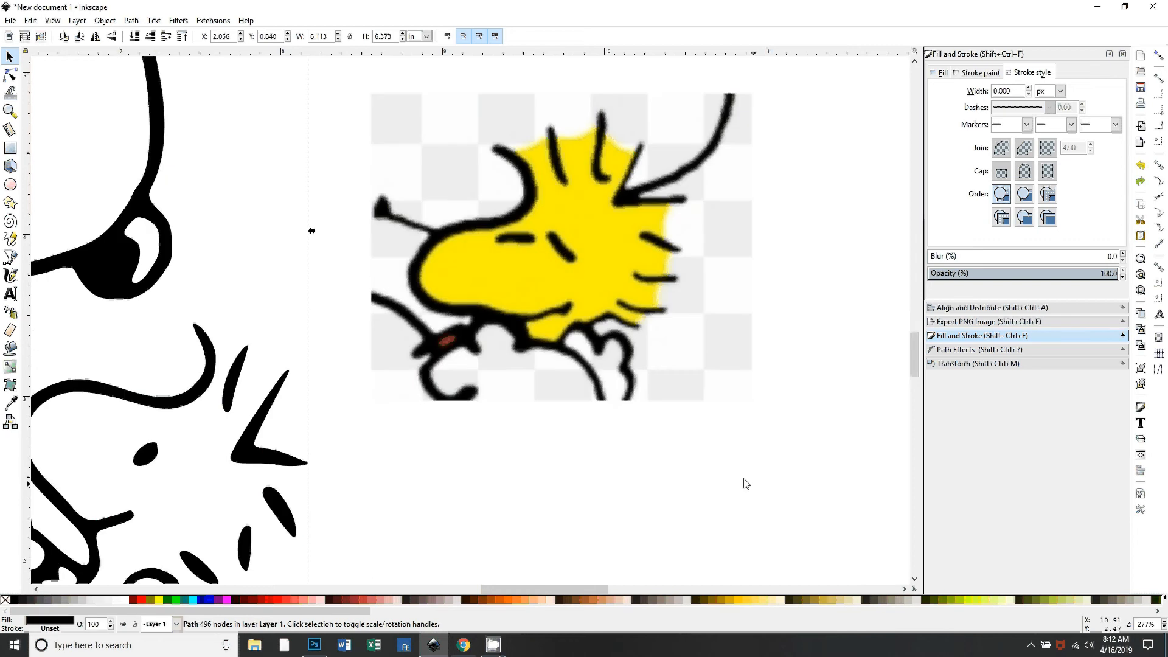
pyautogui.scroll(2, 724, 478)
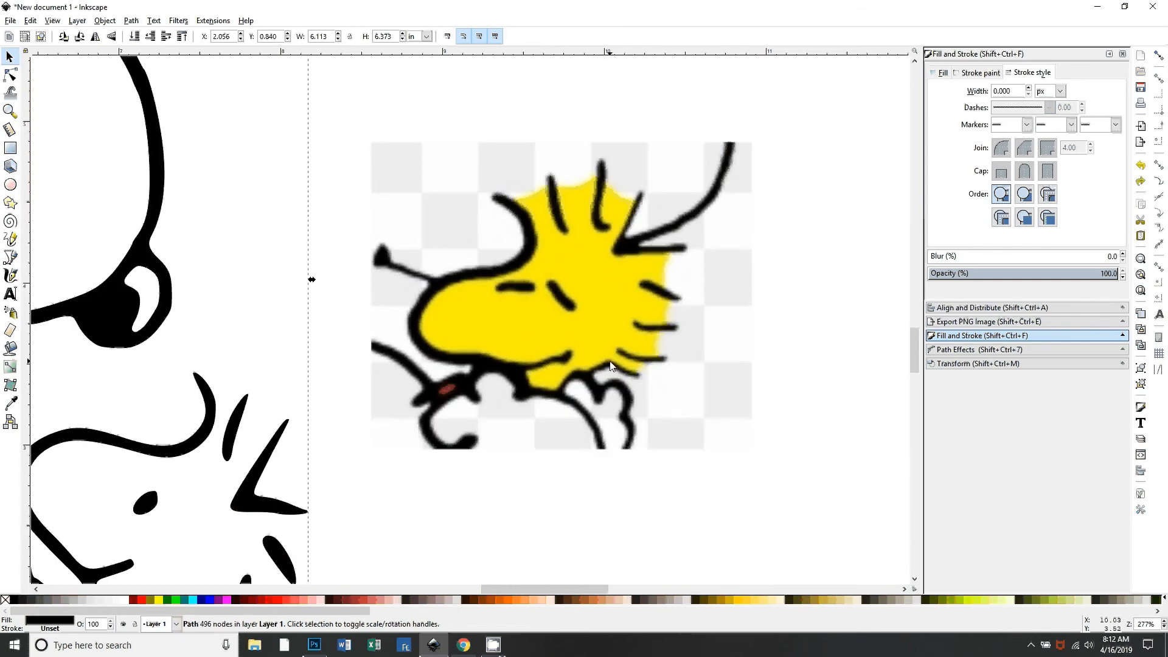
pyautogui.scroll(-5, 453, 438)
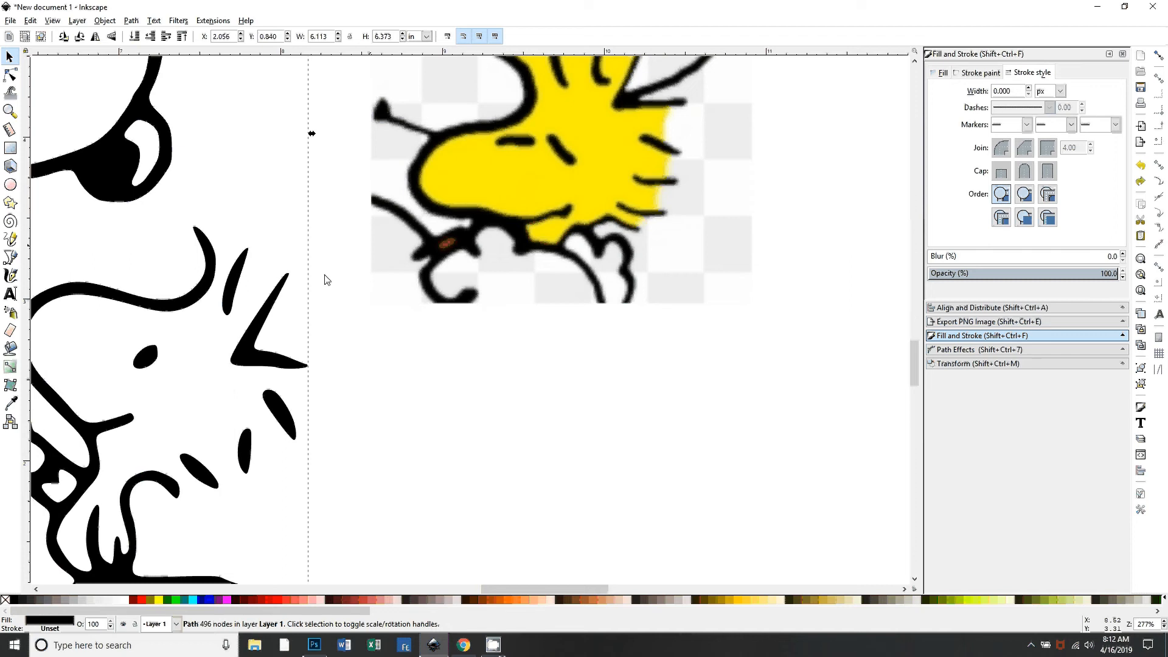
pyautogui.moveTo(224, 387); pyautogui.dragTo(358, 382)
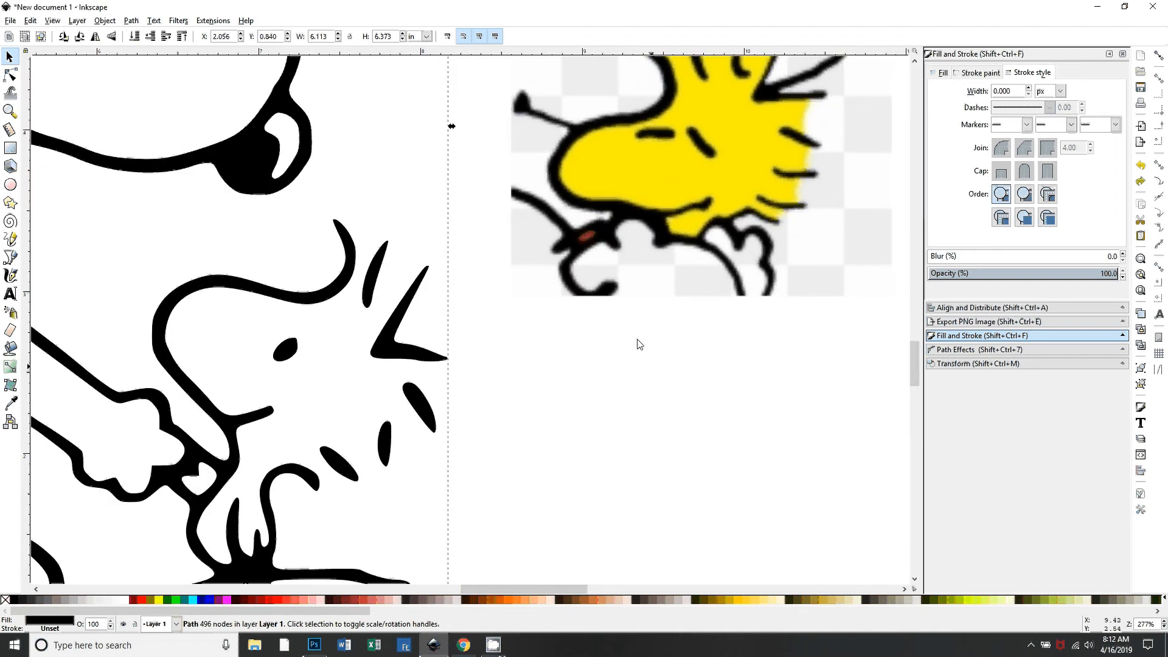
pyautogui.press('-')
pyautogui.press('-')
pyautogui.moveTo(381, 256); pyautogui.dragTo(501, 372)
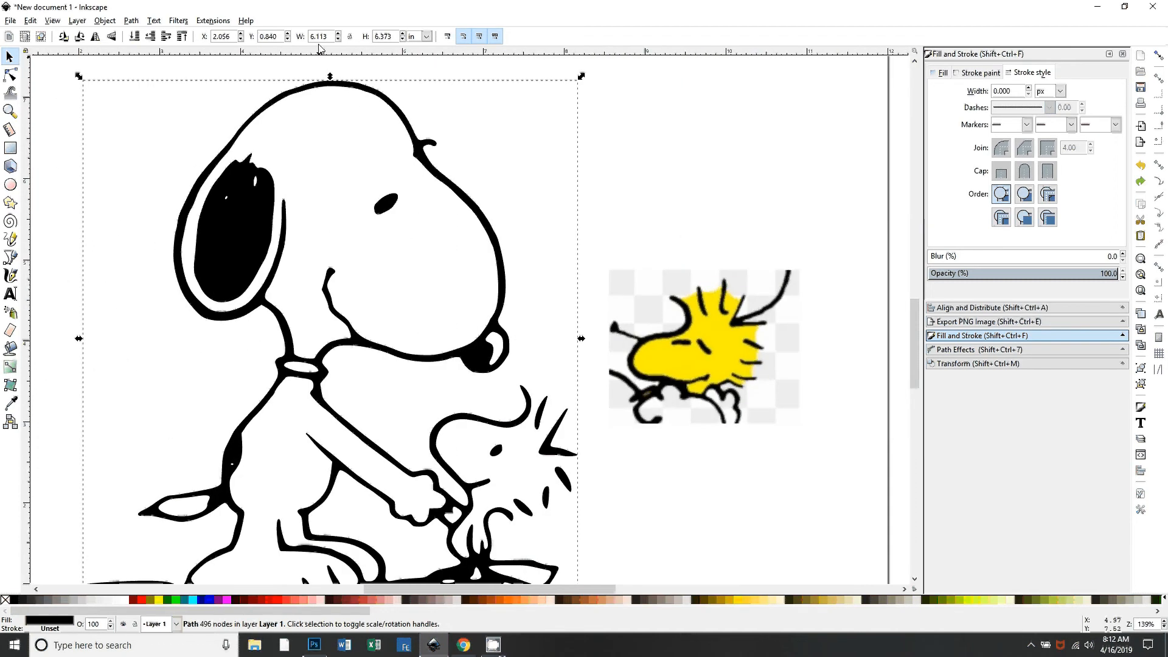
pyautogui.scroll(-2, 264, 233)
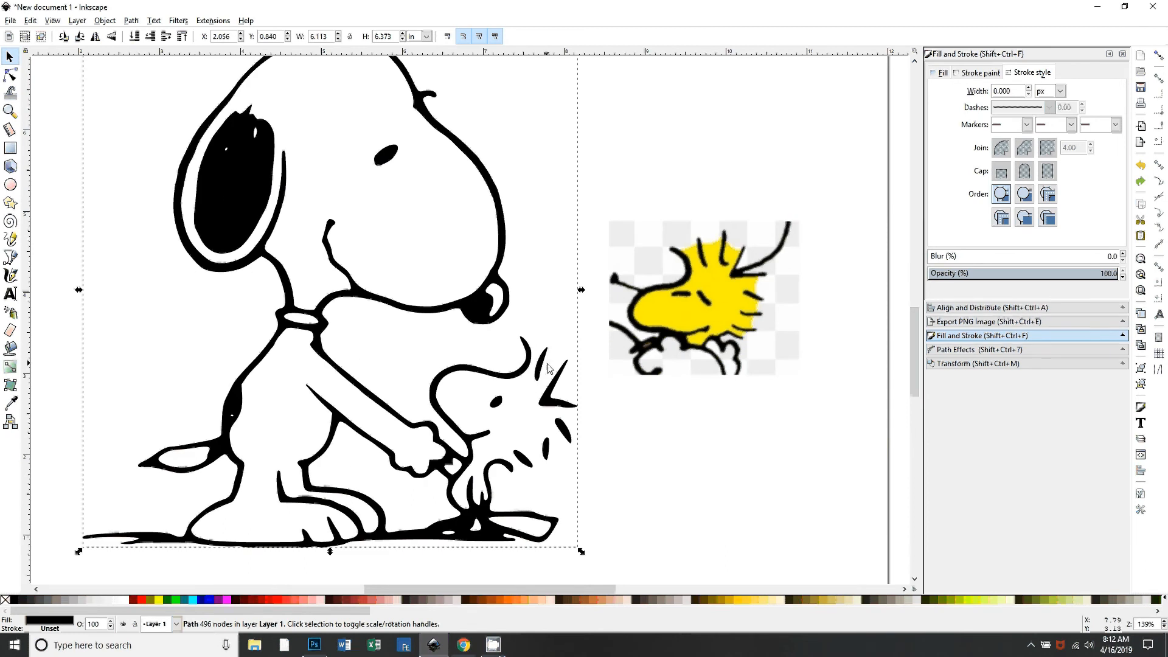
pyautogui.scroll(-2, 621, 477)
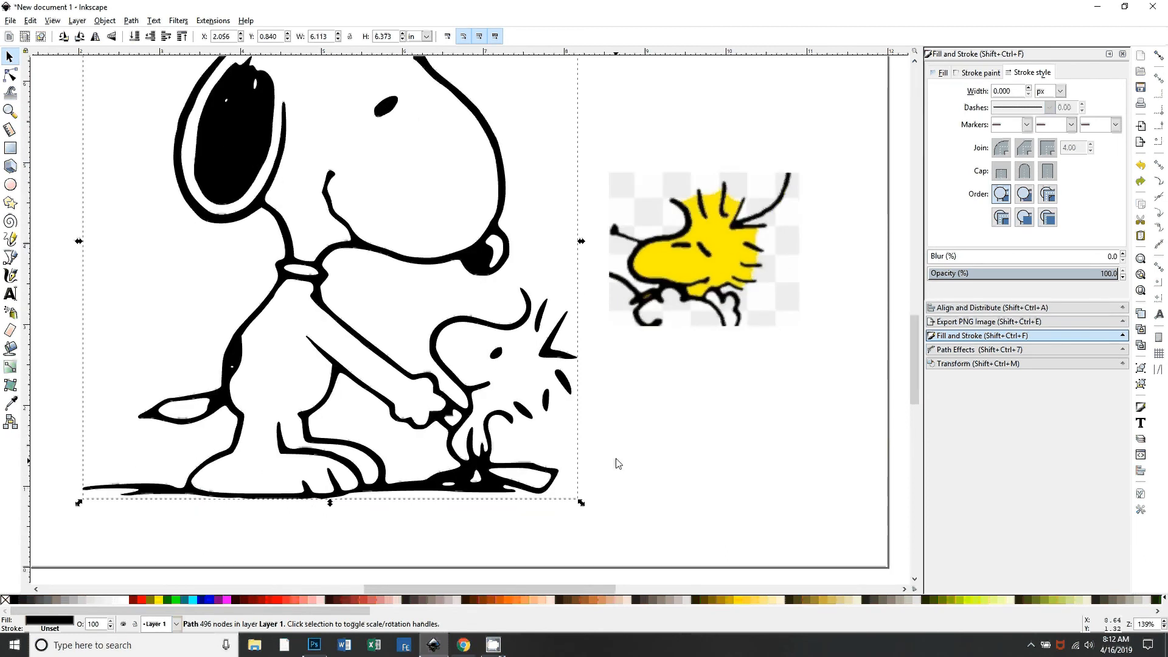
# Step: Draw a two-segment Bezier path from the tip of Woodstock's head outline through the upper hair stroke to the V-shaped tuft
pyautogui.press('+')
pyautogui.press('+')
pyautogui.scroll(-5, 527, 412)
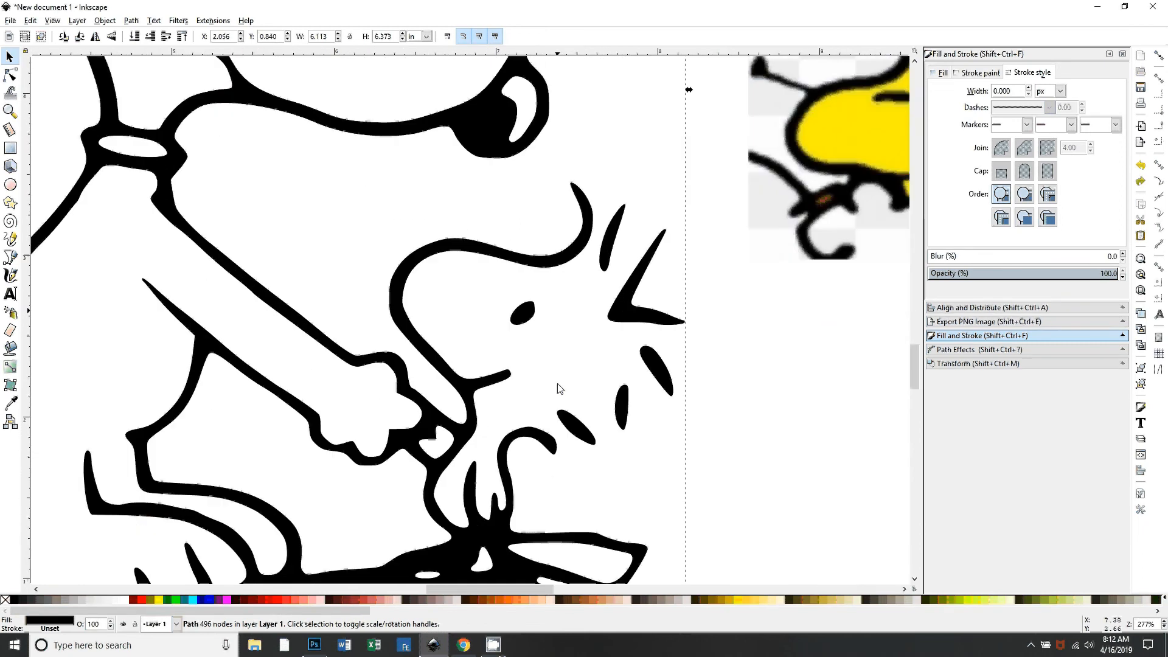
pyautogui.moveTo(681, 377); pyautogui.dragTo(600, 378)
pyautogui.press('+')
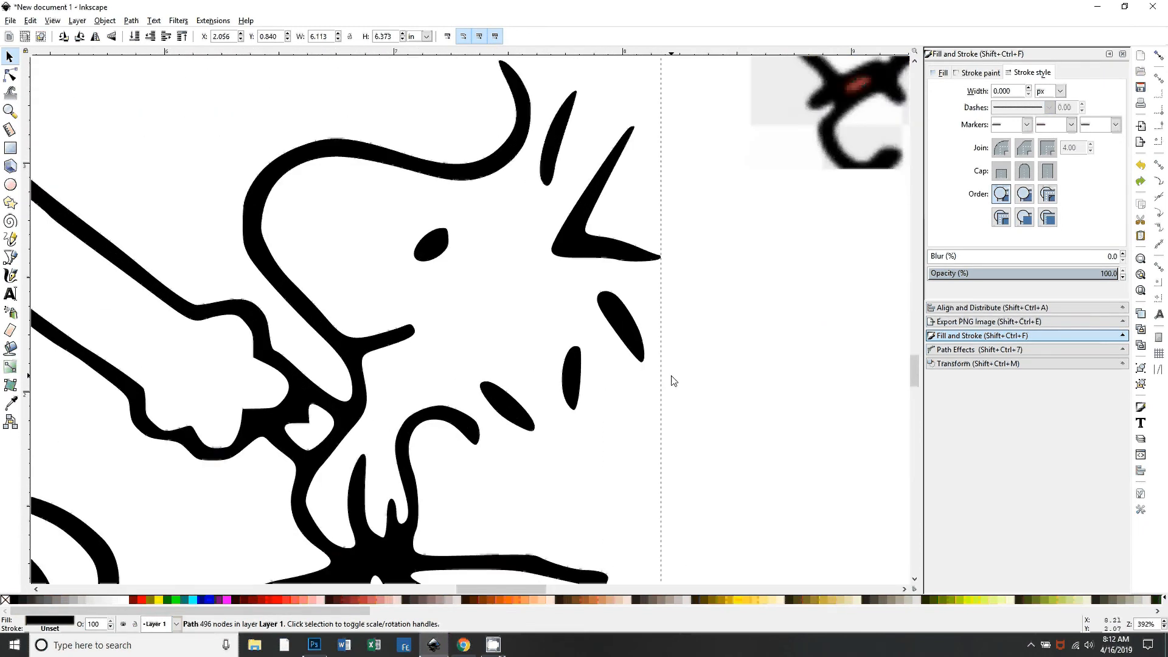
pyautogui.moveTo(670, 381); pyautogui.dragTo(566, 440)
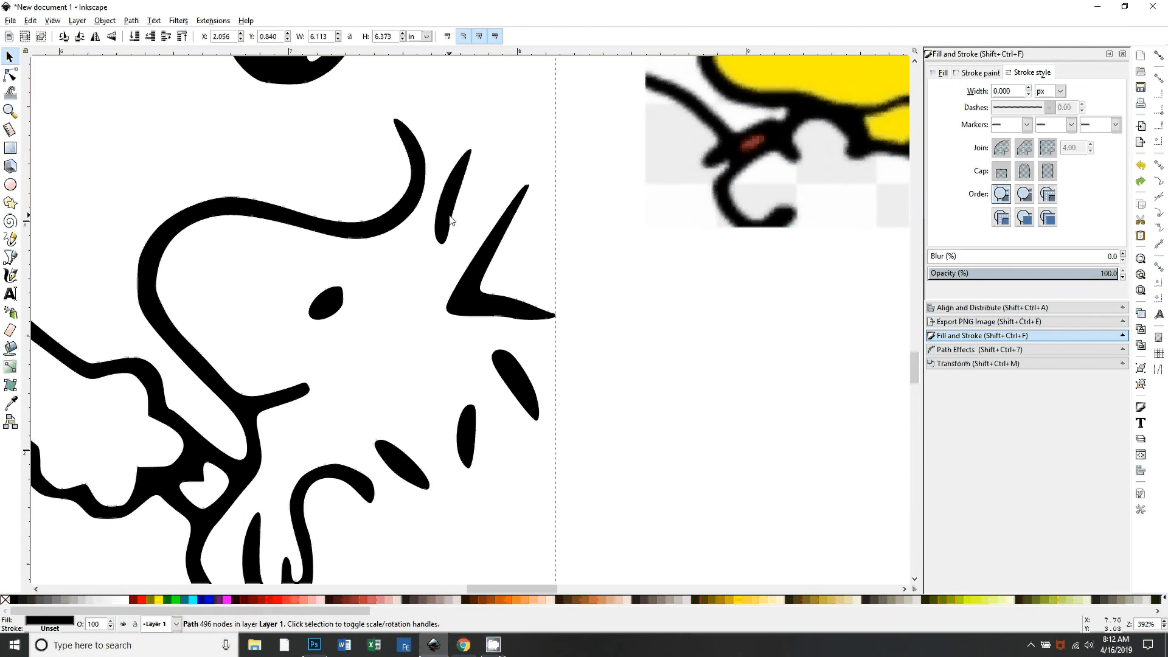
pyautogui.click(10, 257)
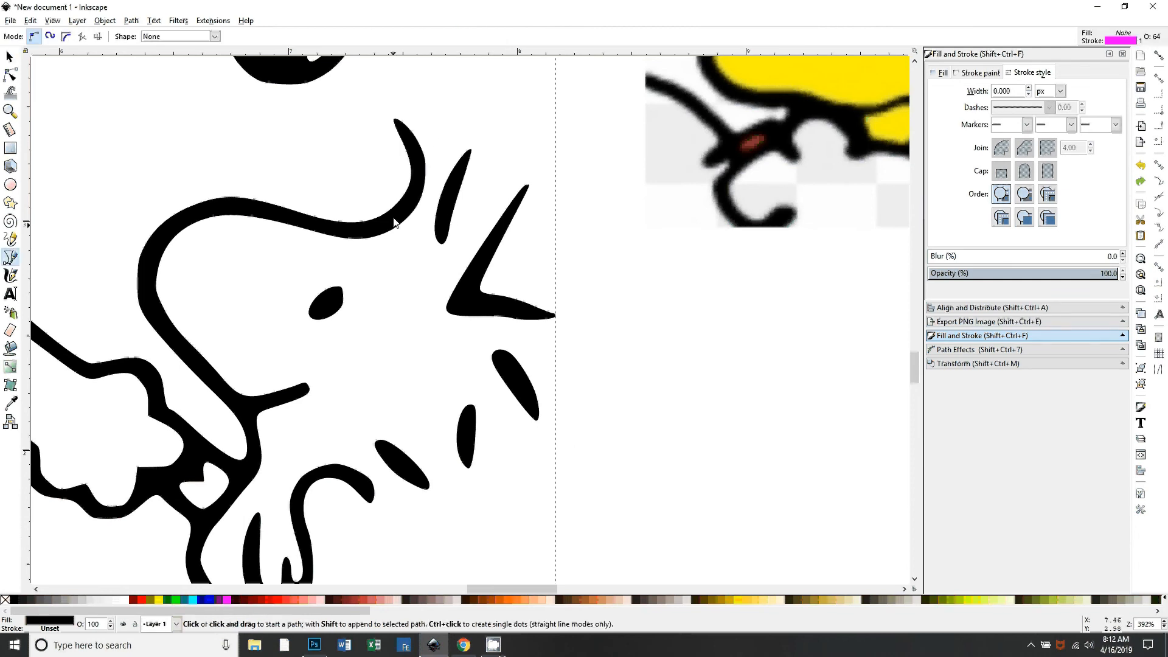
pyautogui.scroll(1, 426, 219)
pyautogui.scroll(3, 417, 201)
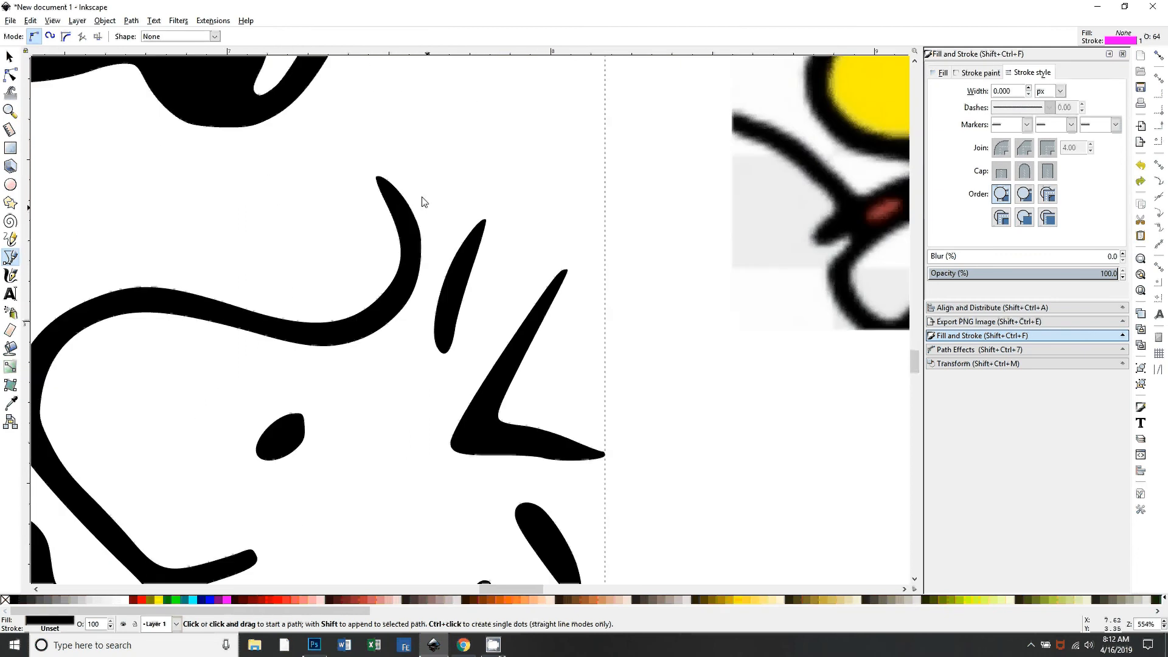
pyautogui.click(393, 199)
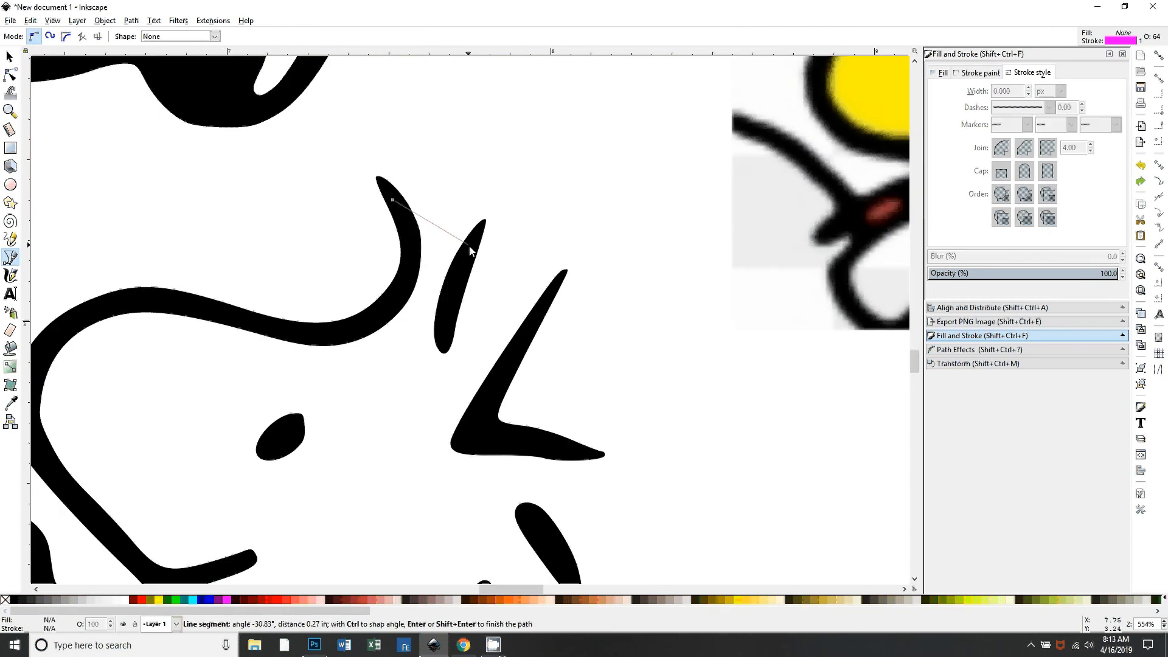
pyautogui.click(472, 249)
pyautogui.doubleClick(536, 318)
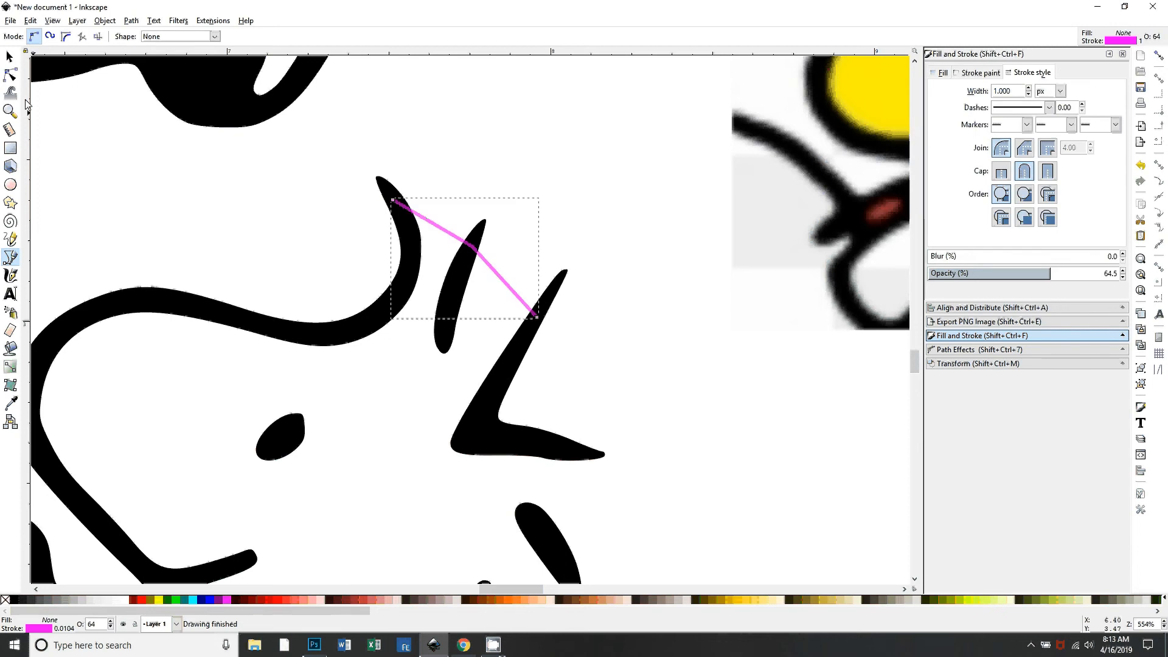
# Step: Bend both segments of the upper hair path inward toward the head to form curved scallops between the strokes
pyautogui.click(11, 74)
pyautogui.click(432, 225)
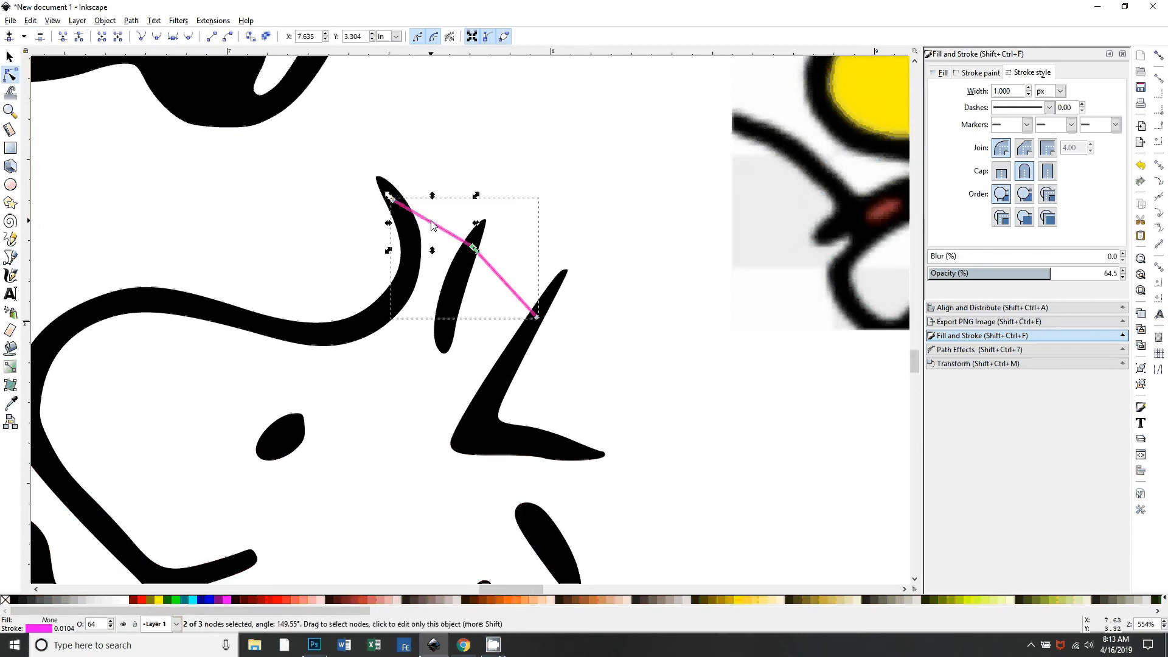
pyautogui.moveTo(432, 228); pyautogui.dragTo(434, 238)
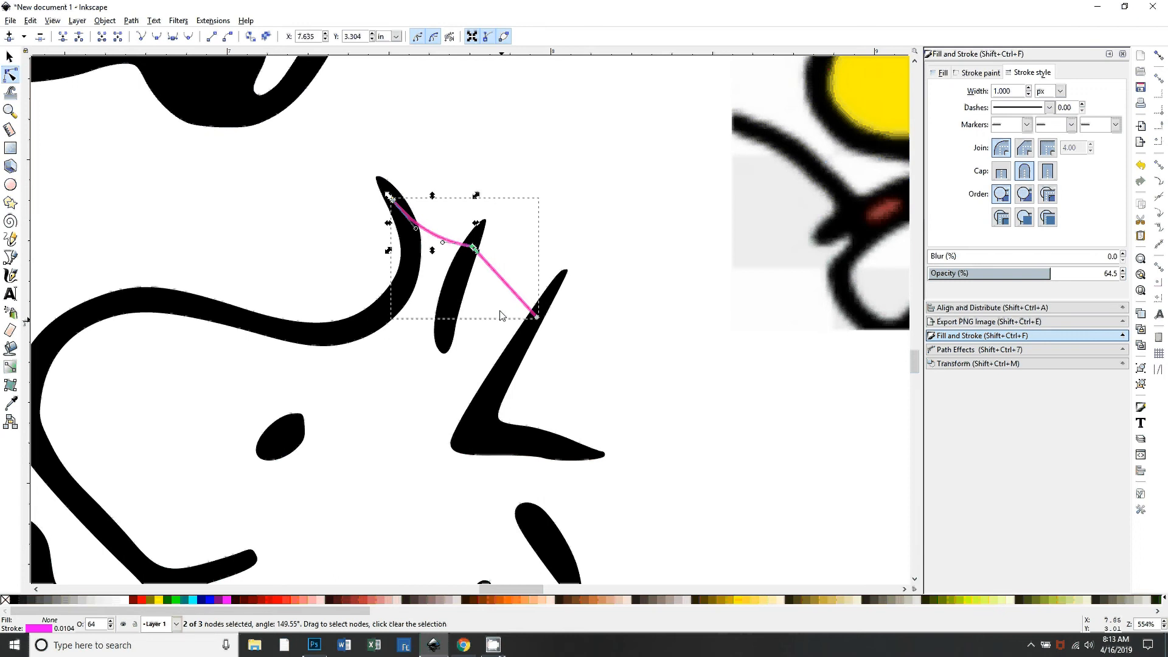
pyautogui.moveTo(506, 290); pyautogui.dragTo(496, 298)
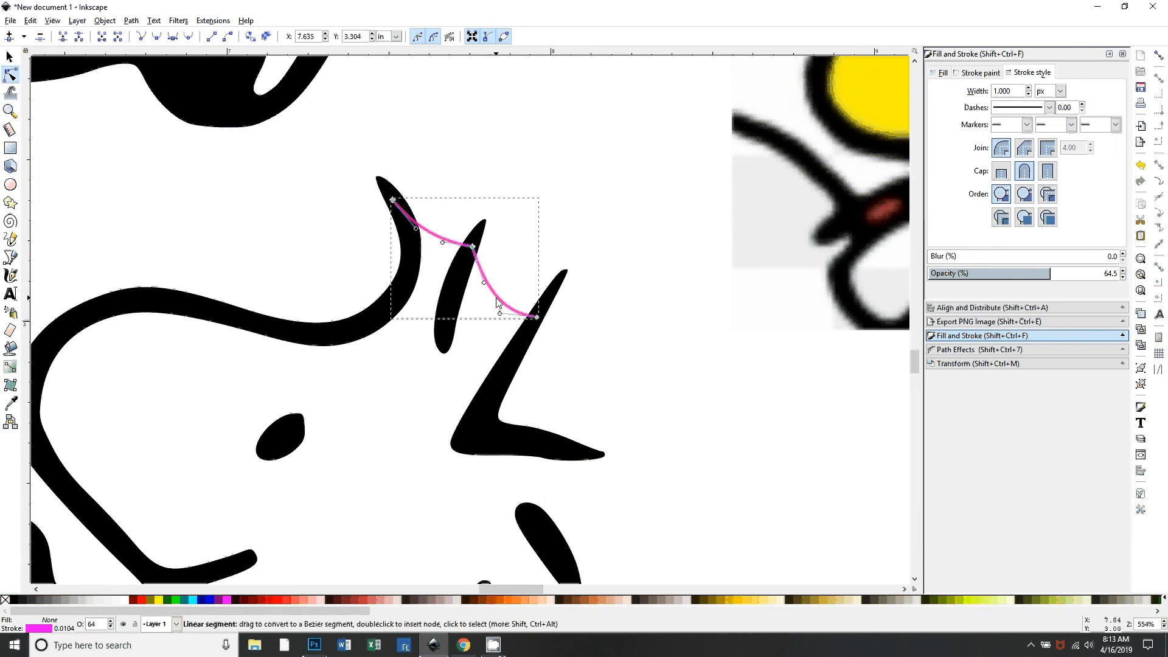
# Step: Draw a four-segment Bezier path from the V-shaped tuft's lower tip through the three back hair strokes to the curved line's end below
pyautogui.scroll(-6, 589, 407)
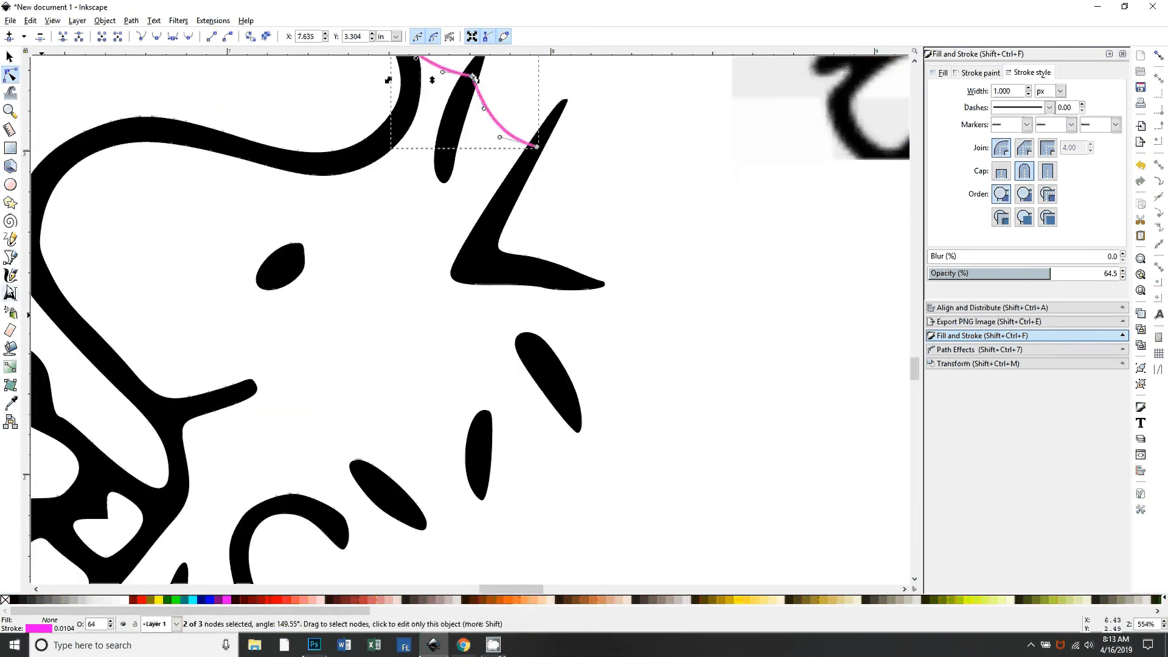
pyautogui.click(10, 258)
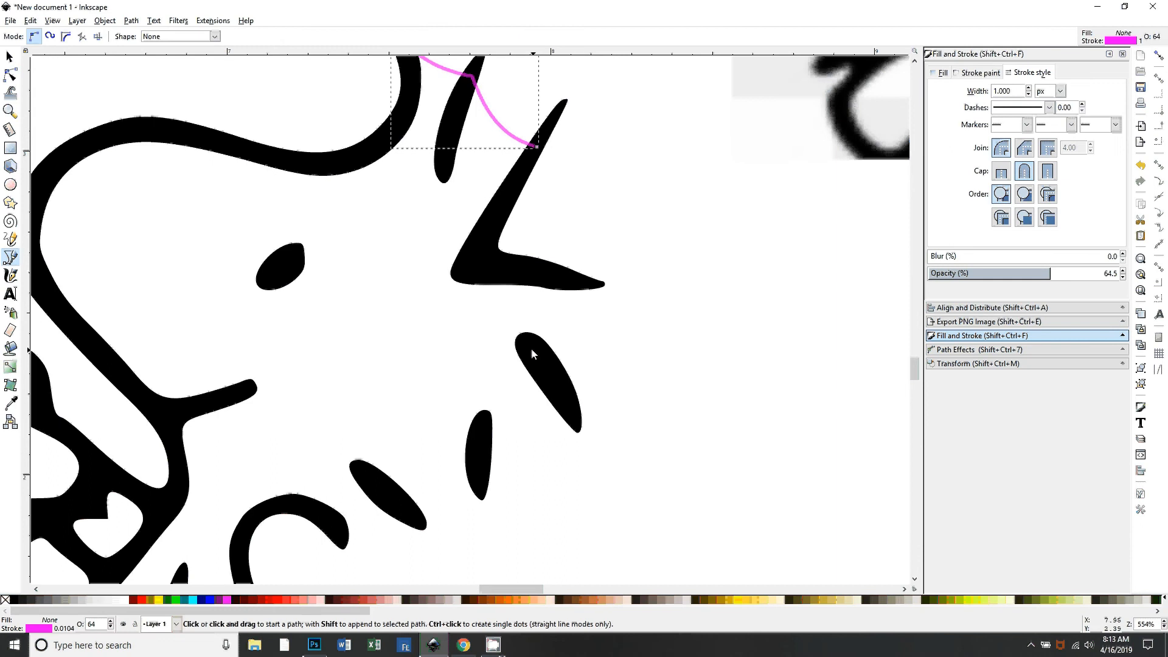
pyautogui.click(583, 285)
pyautogui.click(561, 383)
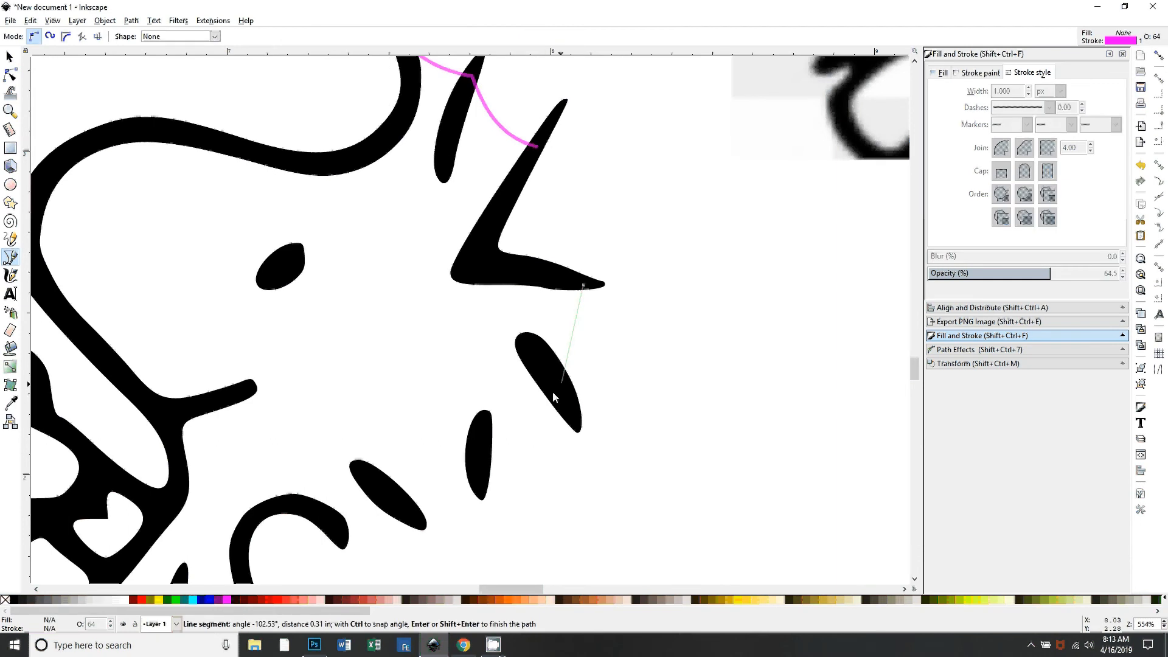
pyautogui.click(478, 469)
pyautogui.scroll(-4, 477, 462)
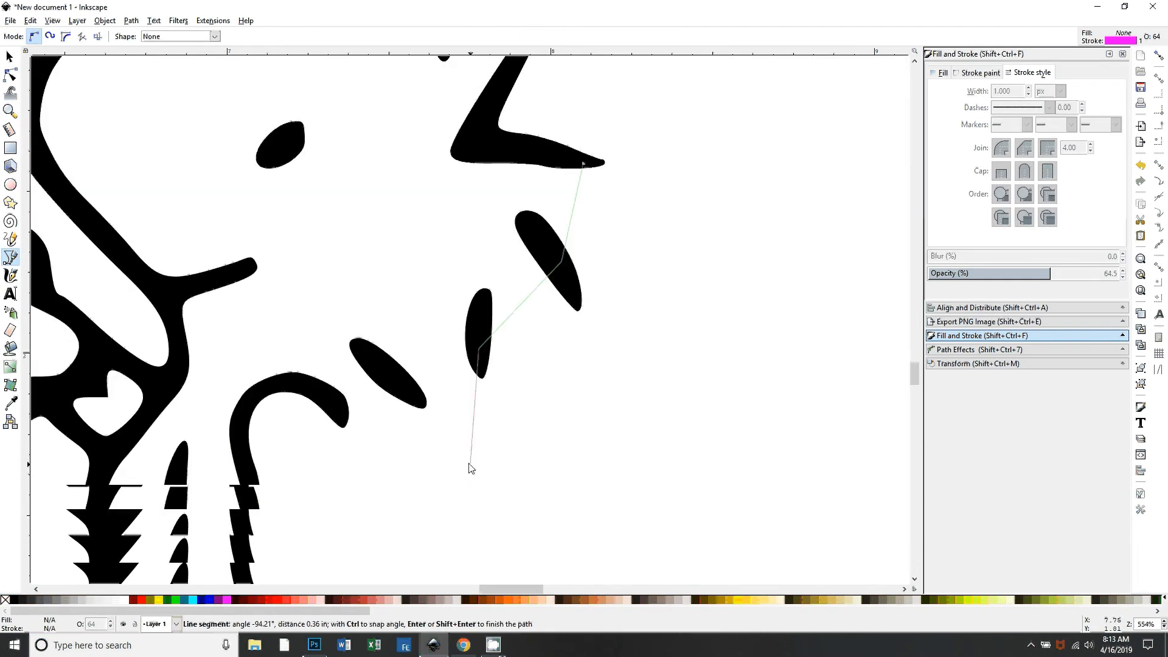
pyautogui.click(393, 377)
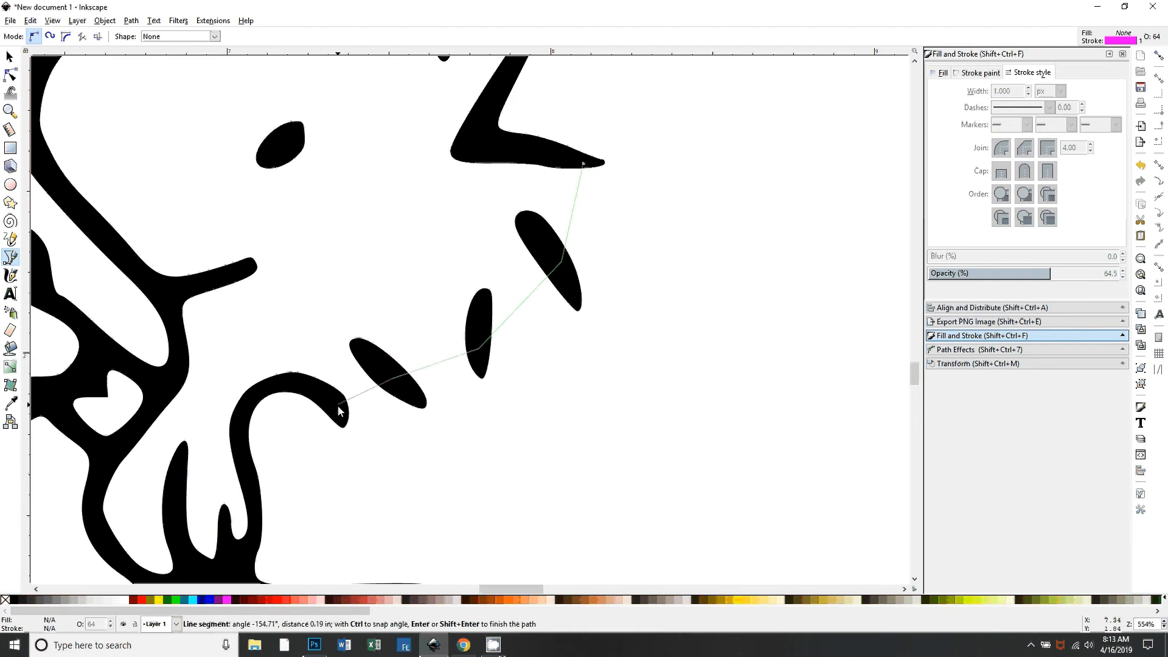
pyautogui.doubleClick(337, 408)
# Step: Bend all four segments of the lower hair path inward into scalloped curves, and deselect the path
pyautogui.scroll(4, 557, 487)
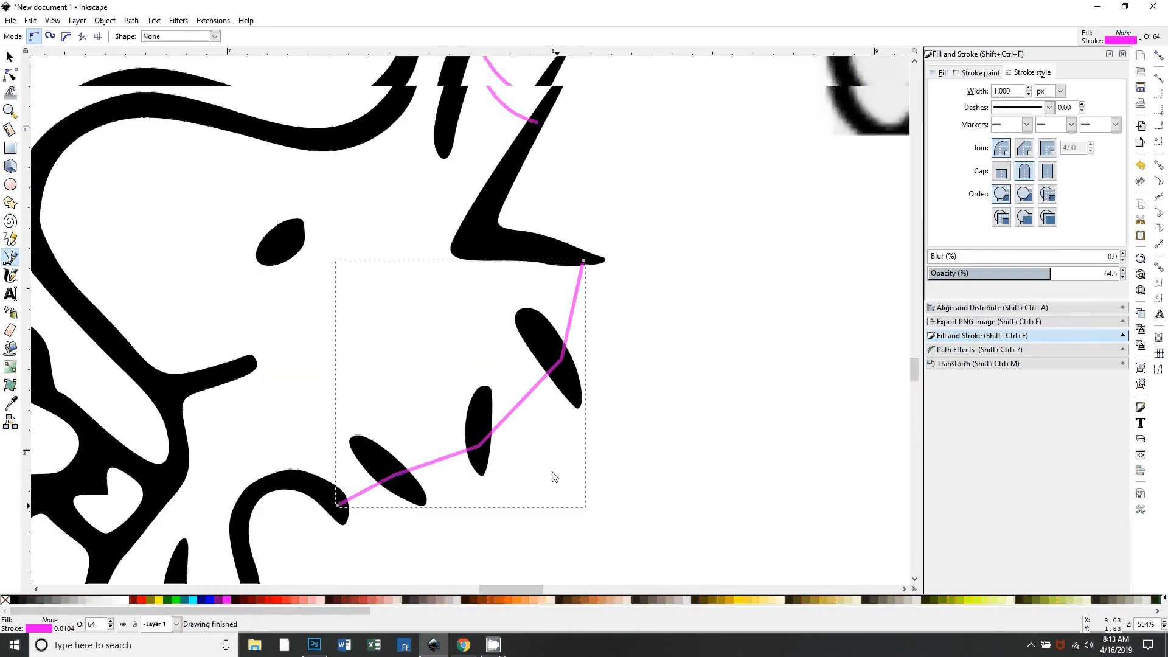
pyautogui.scroll(-2, 529, 463)
pyautogui.click(10, 75)
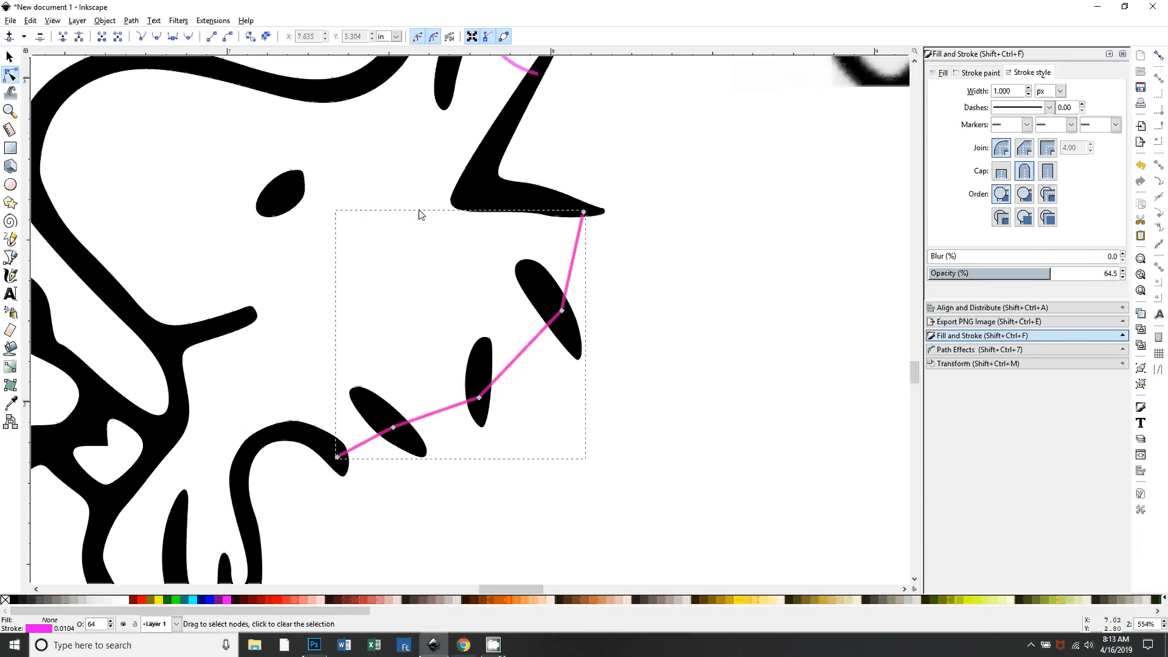
pyautogui.moveTo(572, 262); pyautogui.dragTo(561, 267)
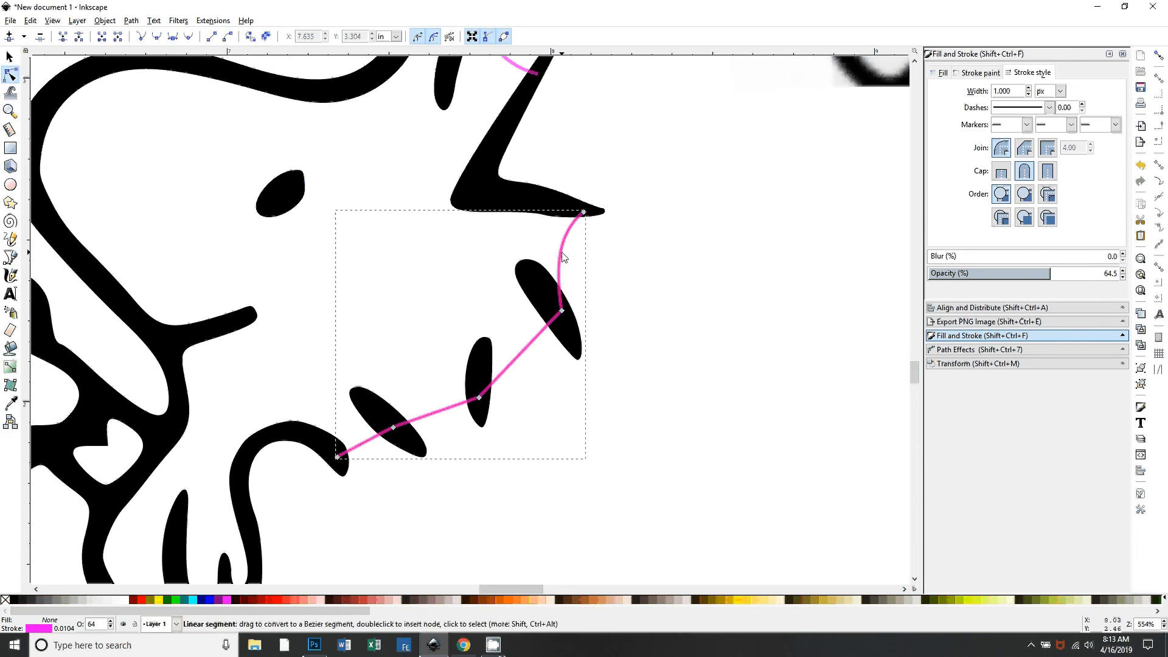
pyautogui.moveTo(518, 363); pyautogui.dragTo(504, 342)
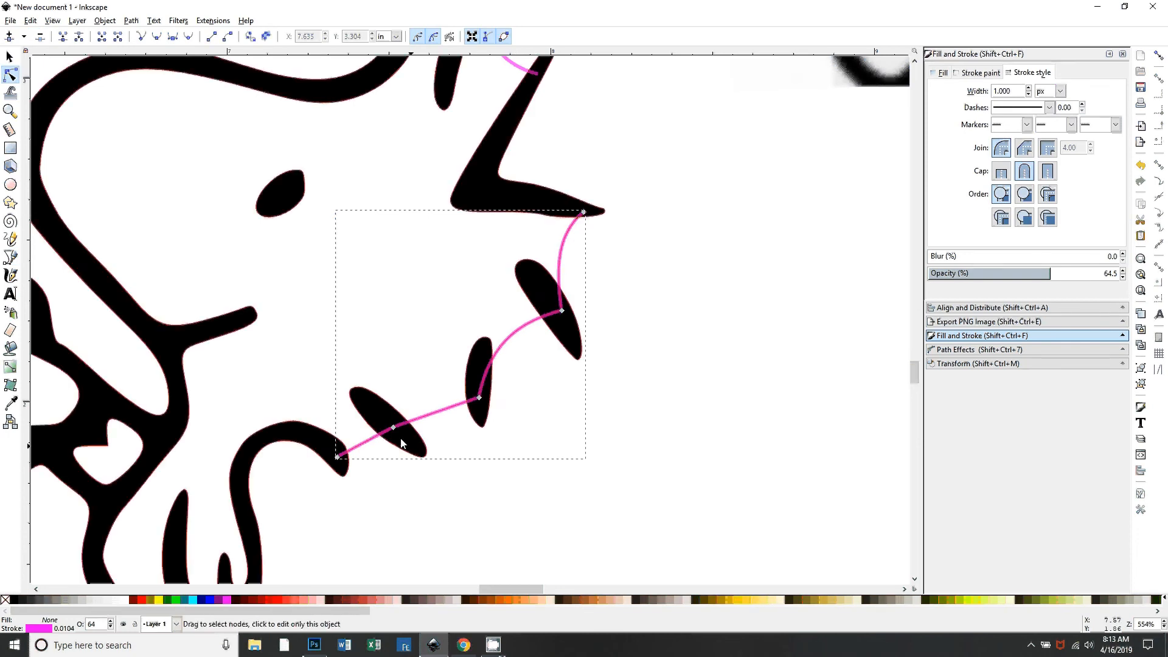
pyautogui.moveTo(435, 414); pyautogui.dragTo(433, 402)
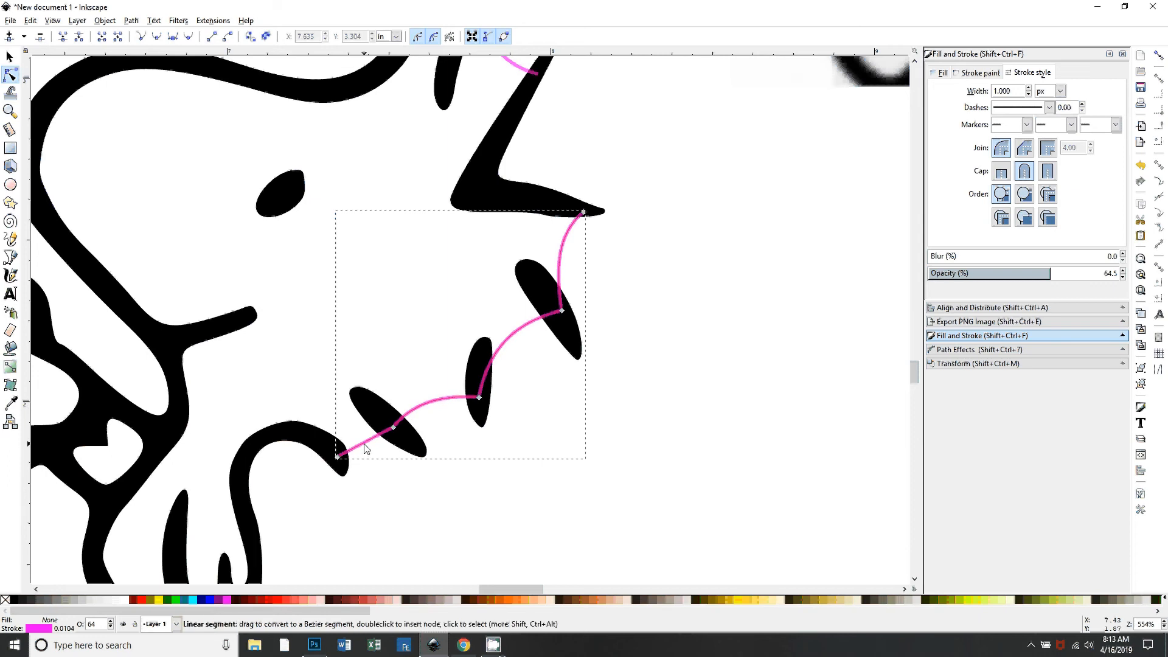
pyautogui.moveTo(368, 441); pyautogui.dragTo(362, 436)
pyautogui.click(517, 496)
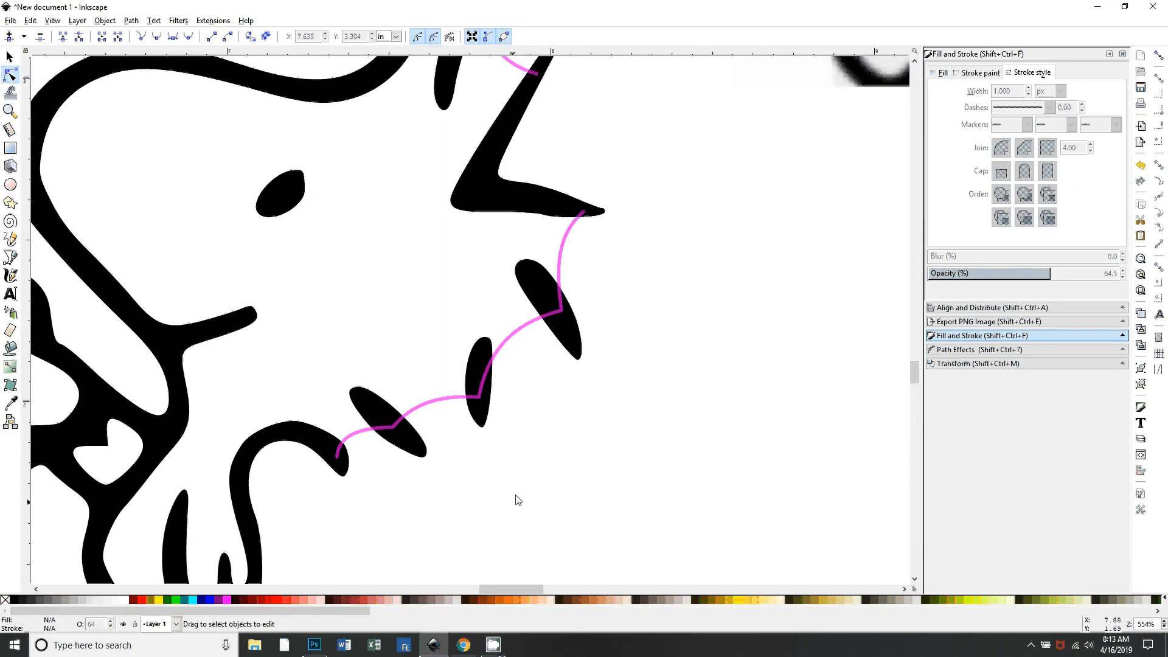
# Step: Give both hair connecting paths a black stroke and set their opacity to 100%
pyautogui.scroll(-2, 708, 416)
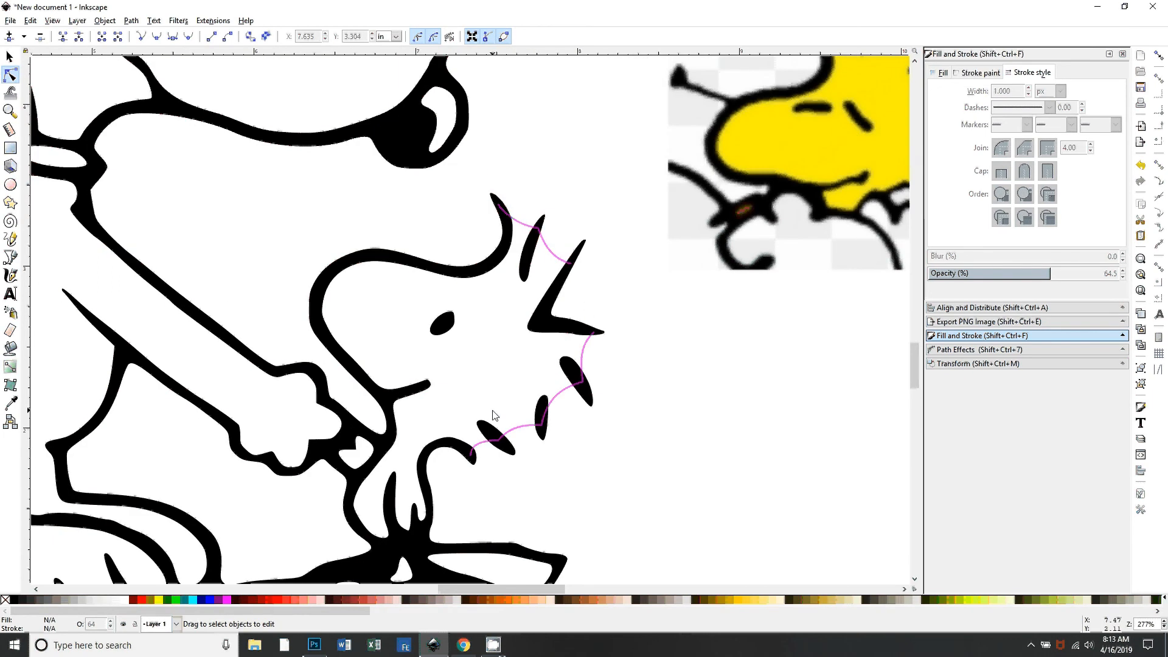
pyautogui.scroll(-1, 243, 317)
pyautogui.click(9, 57)
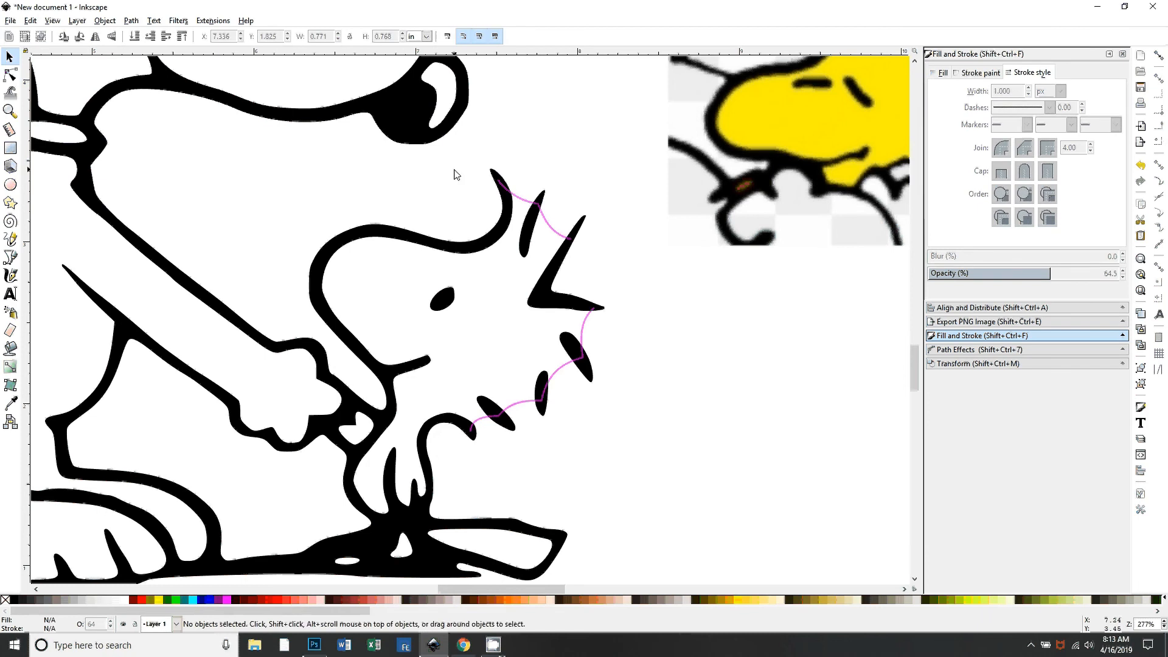
pyautogui.moveTo(455, 153); pyautogui.dragTo(694, 477)
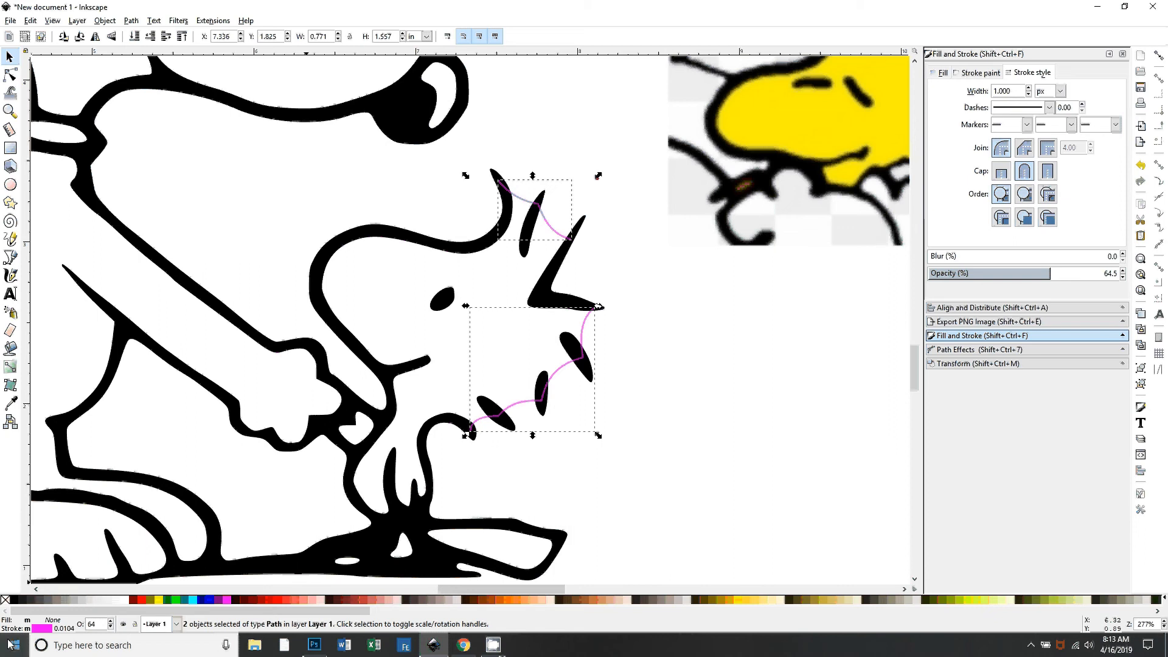
pyautogui.keyDown('shift'); pyautogui.click(15, 602); pyautogui.keyUp('shift')
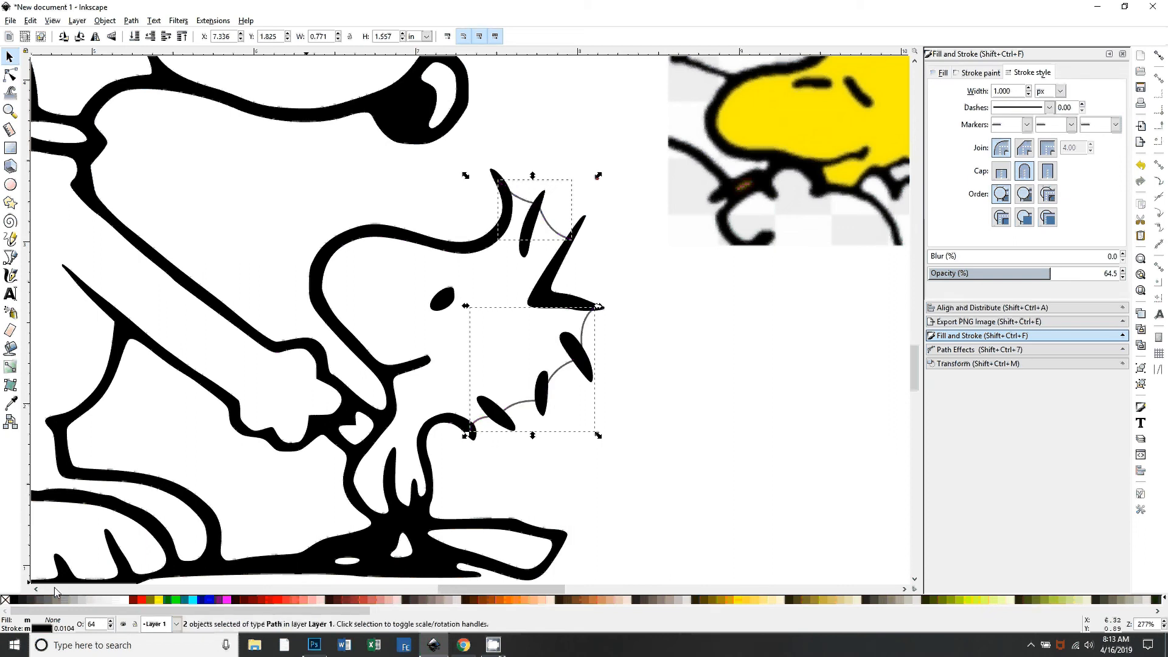
pyautogui.click(685, 482)
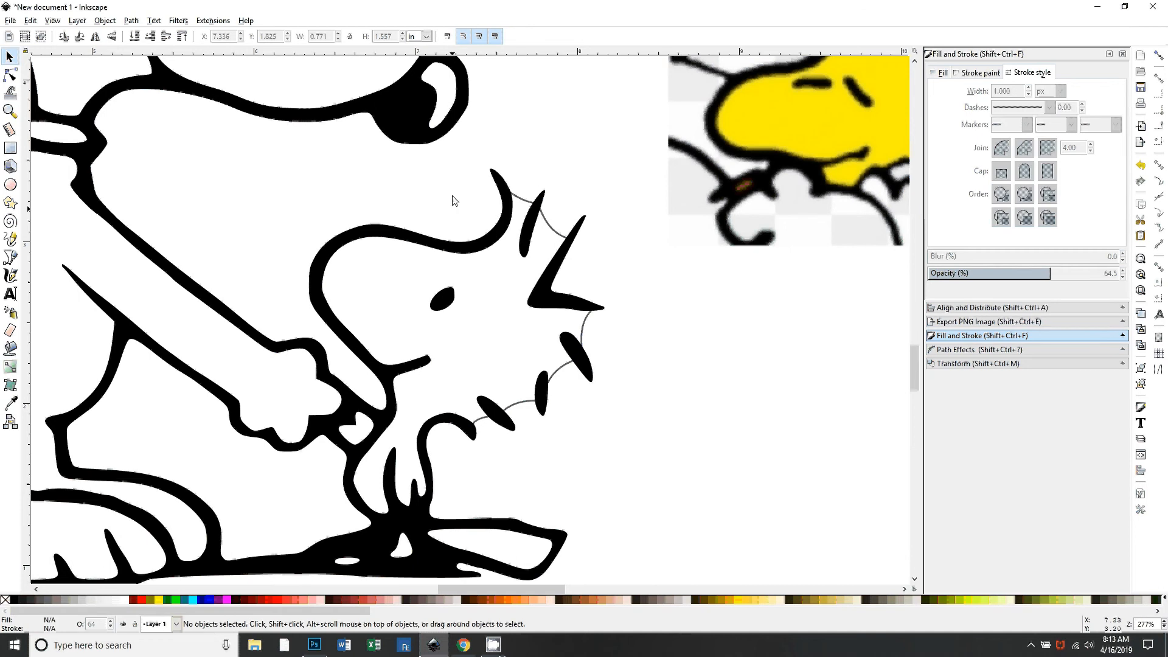
pyautogui.moveTo(442, 154); pyautogui.dragTo(674, 488)
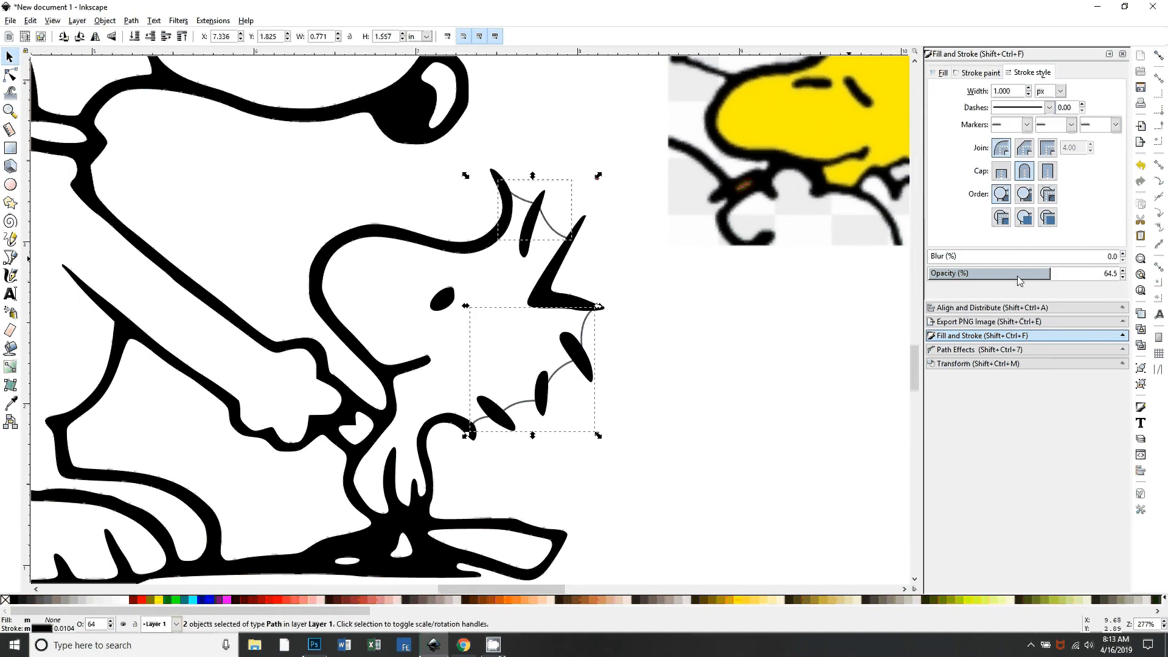
pyautogui.scroll(4, 1029, 274)
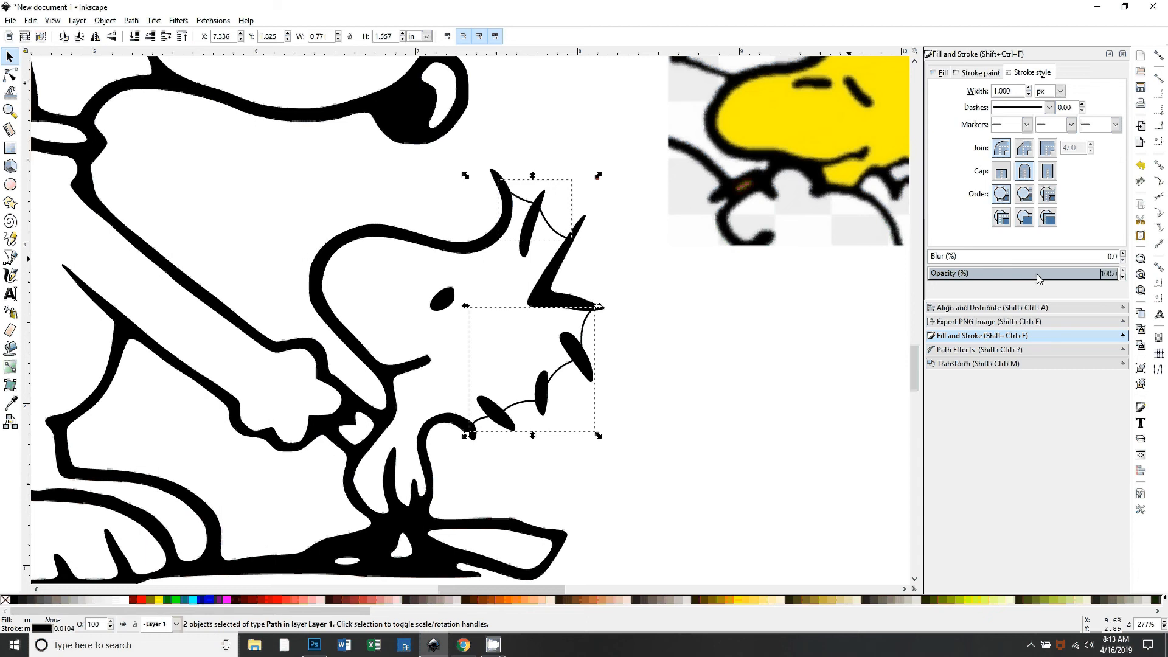
# Step: Fill Woodstock's enclosed head and body area with yellow using the Paint Bucket tool, and return to the Selector
pyautogui.click(633, 496)
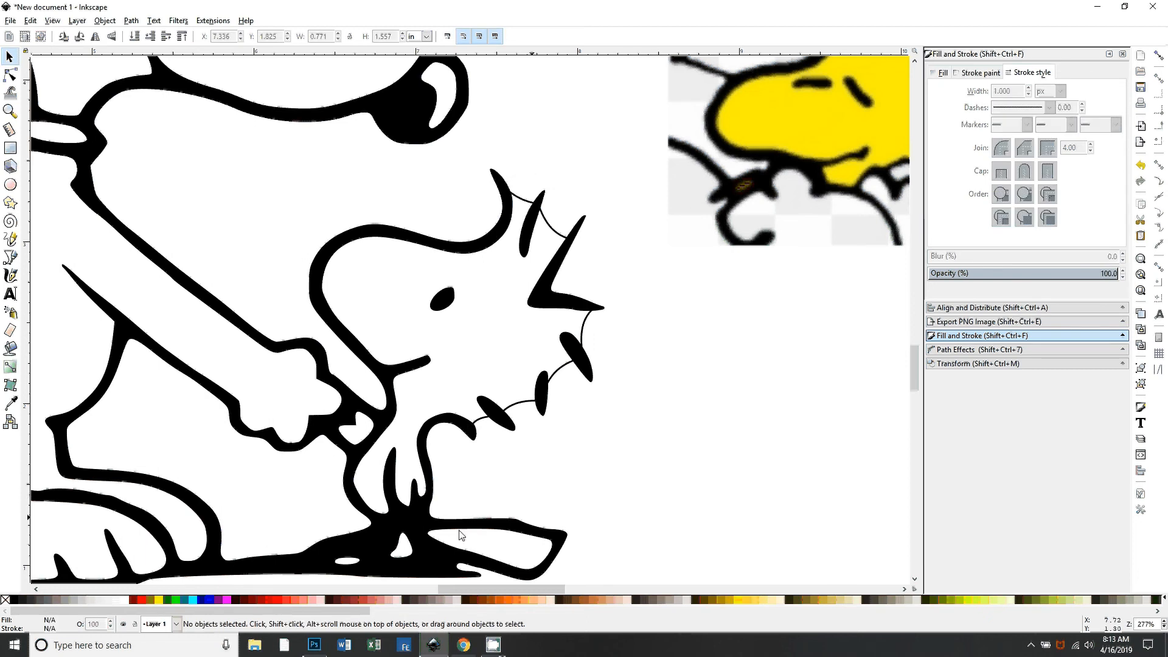
pyautogui.press('+')
pyautogui.press('+')
pyautogui.scroll(-2, 472, 504)
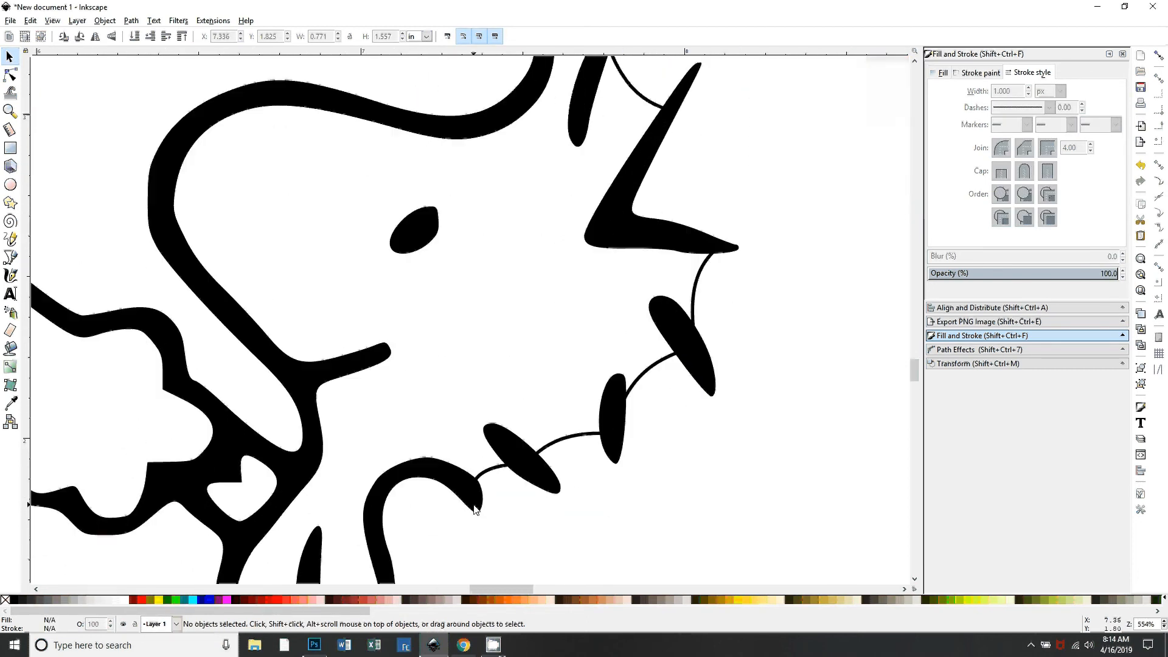
pyautogui.press('-')
pyautogui.scroll(-1, 471, 505)
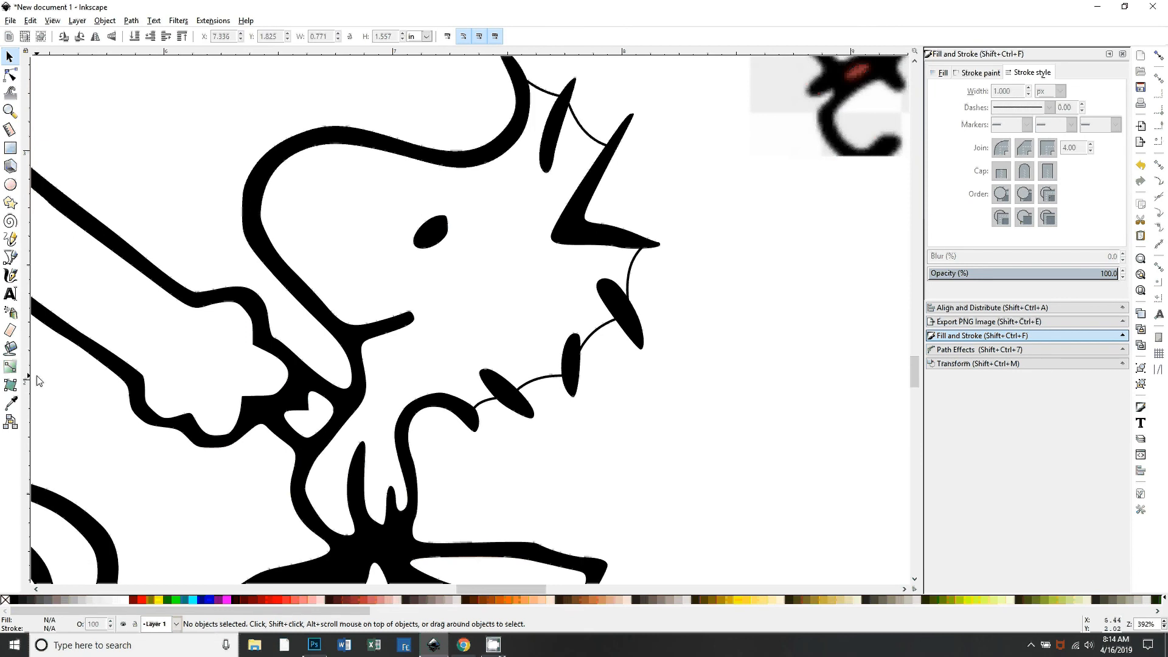
pyautogui.click(10, 348)
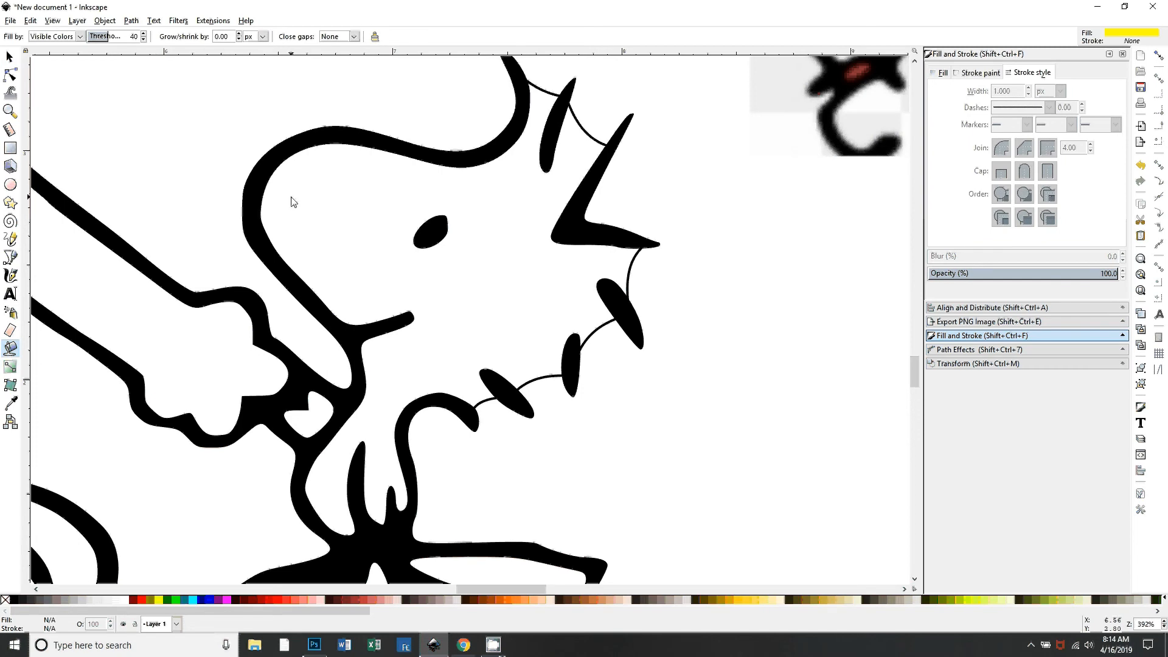
pyautogui.click(330, 203)
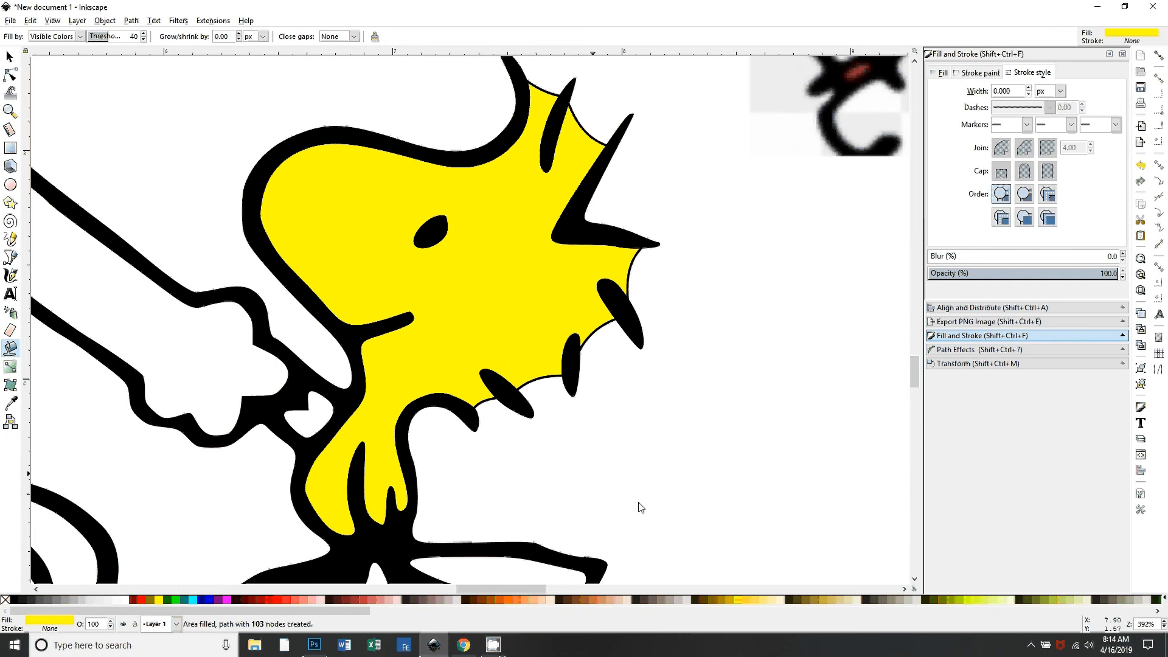
pyautogui.press('-')
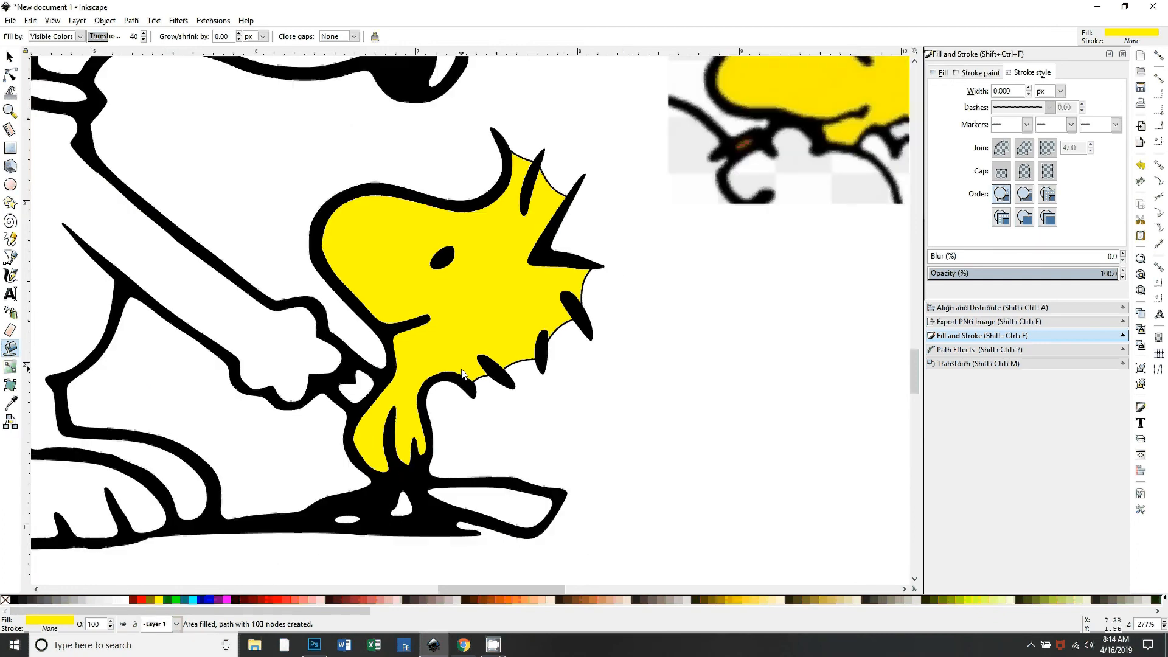
pyautogui.press('s')
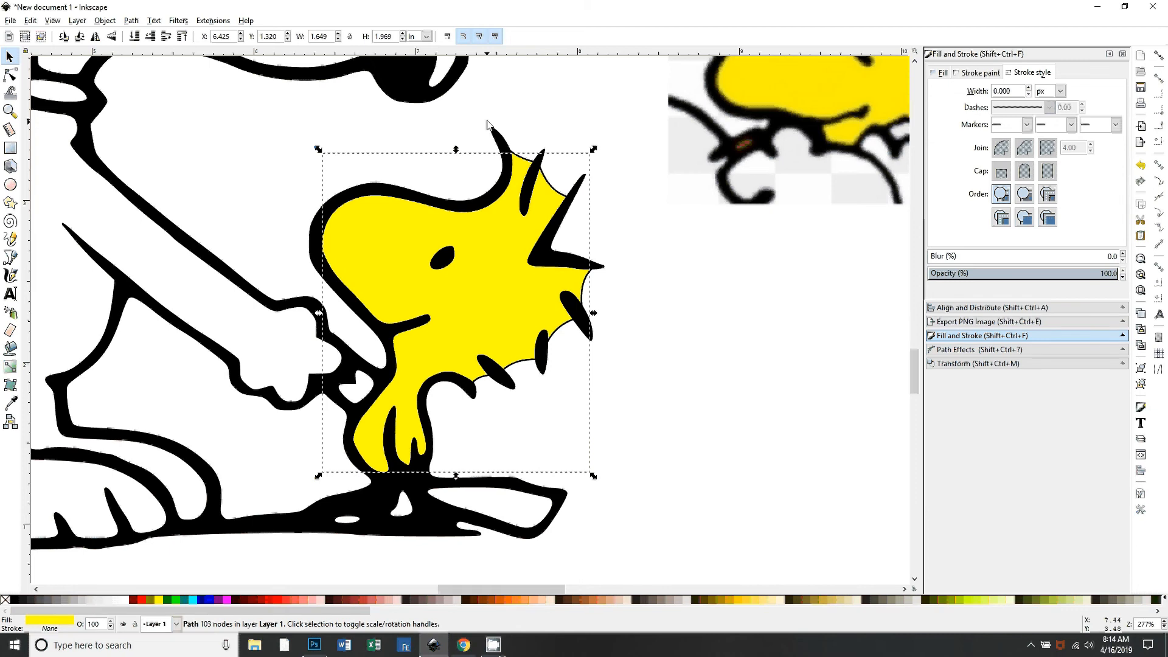
# Step: Delete both black connecting paths between Woodstock's hair strokes, and clear the selection
pyautogui.click(449, 130)
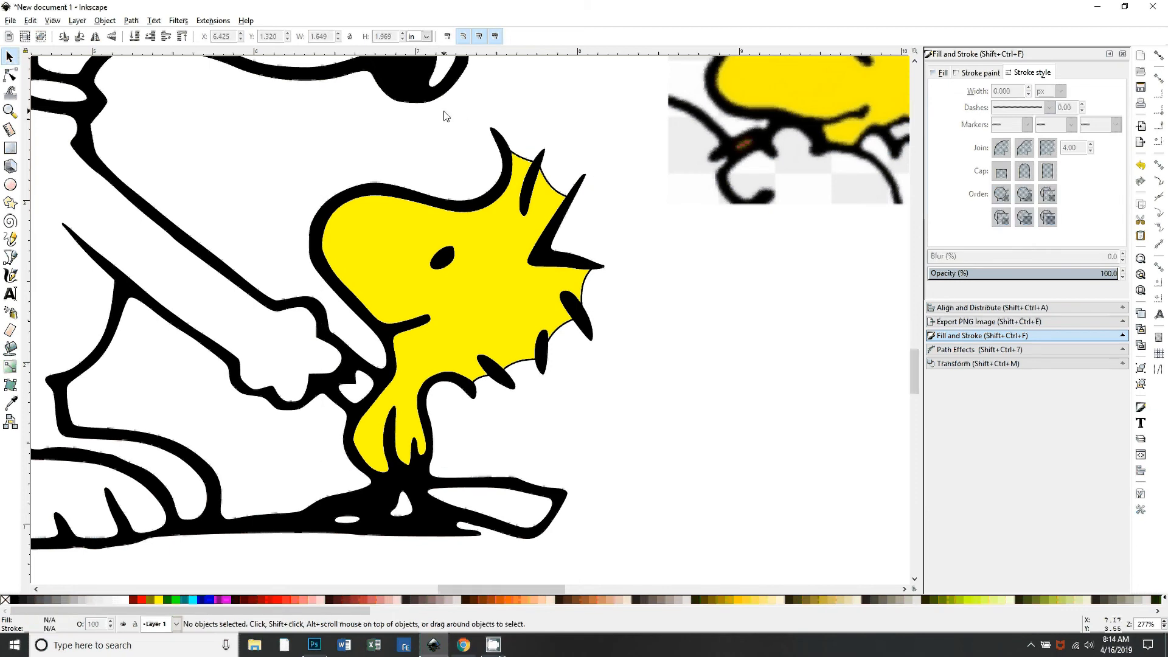
pyautogui.moveTo(446, 112)
pyautogui.mouseDown()
pyautogui.moveTo(477, 129)
pyautogui.moveTo(661, 420)
pyautogui.mouseUp()
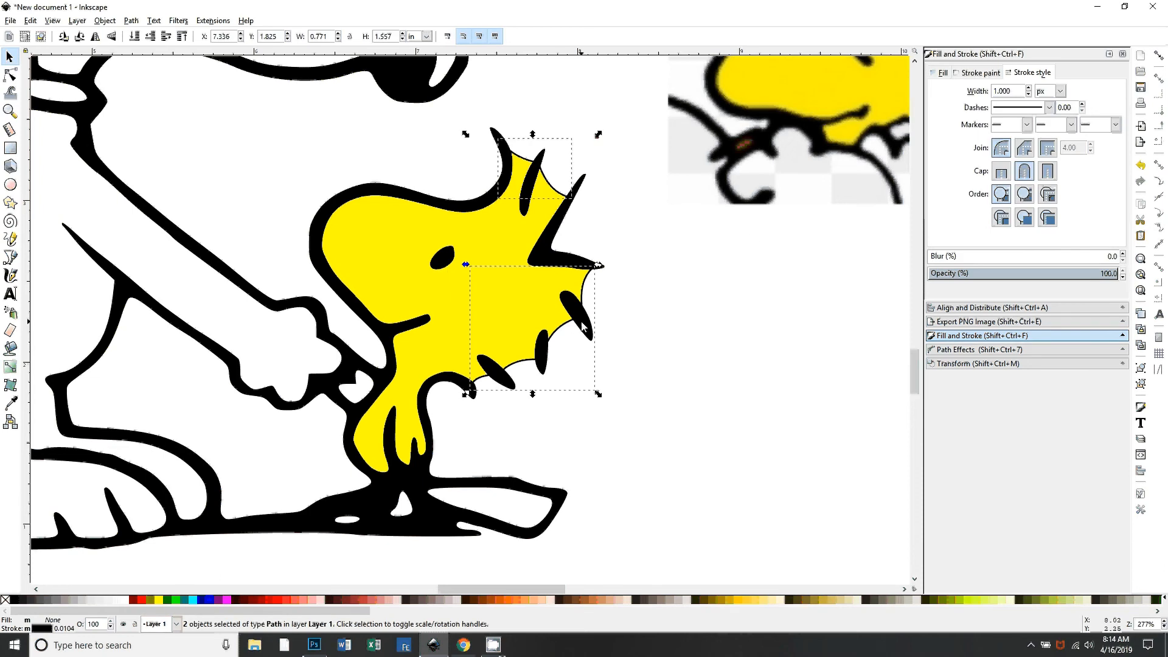
pyautogui.press('Delete')
pyautogui.click(615, 347)
pyautogui.scroll(-1, 773, 584)
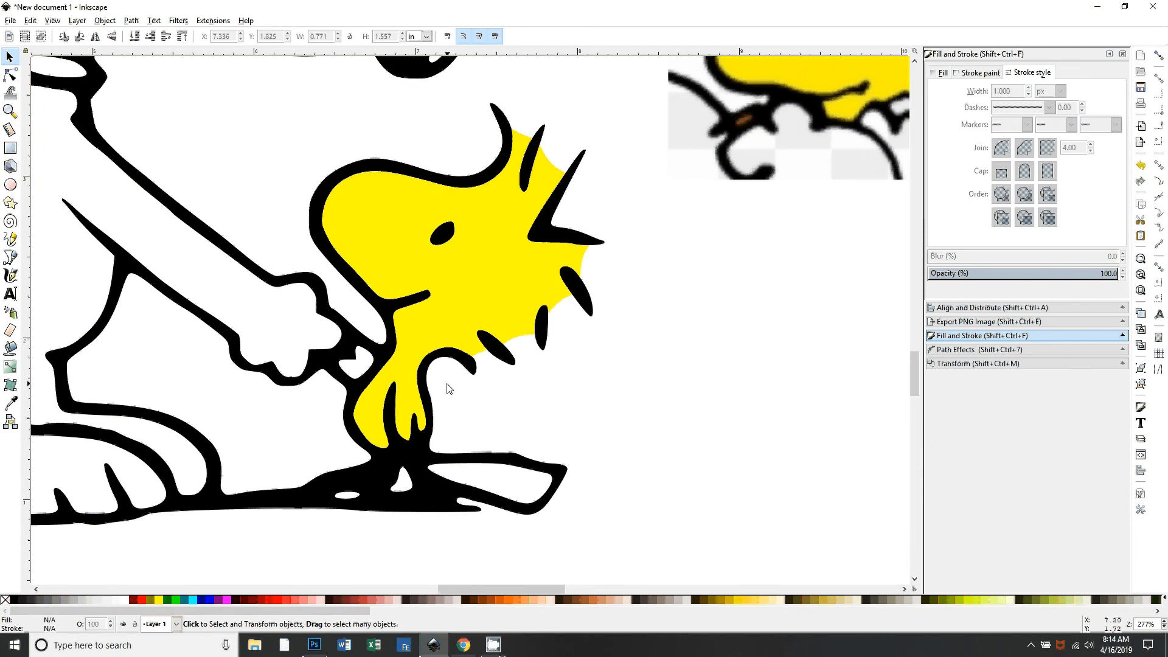
# Step: Try breaking the Snoopy line art apart with the yellow fill moved aside, and undo the changes
pyautogui.moveTo(451, 246); pyautogui.dragTo(880, 301)
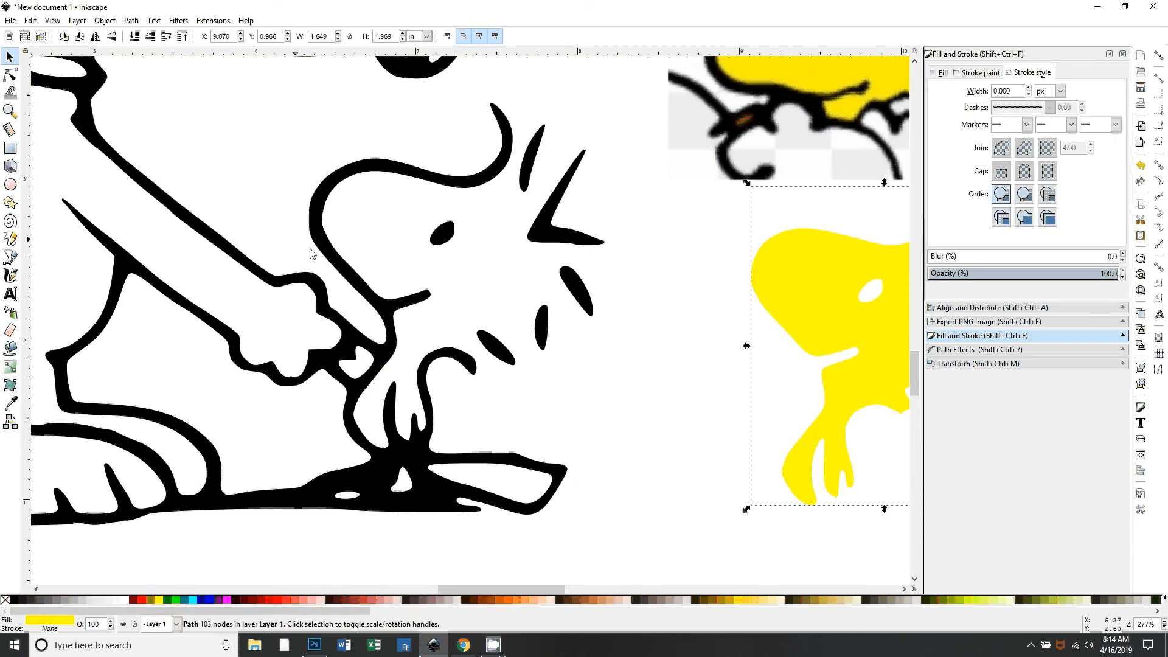
pyautogui.click(295, 279)
pyautogui.hotkey('ctrl', 'shift', 'k')
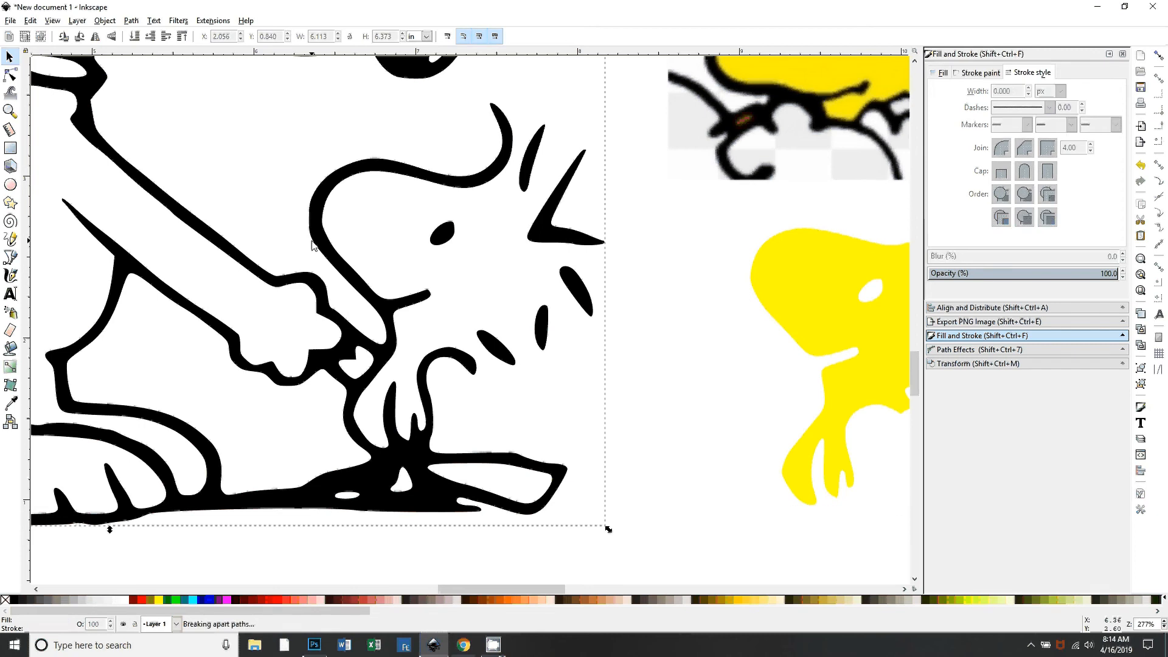
pyautogui.hotkey('ctrl', '+')
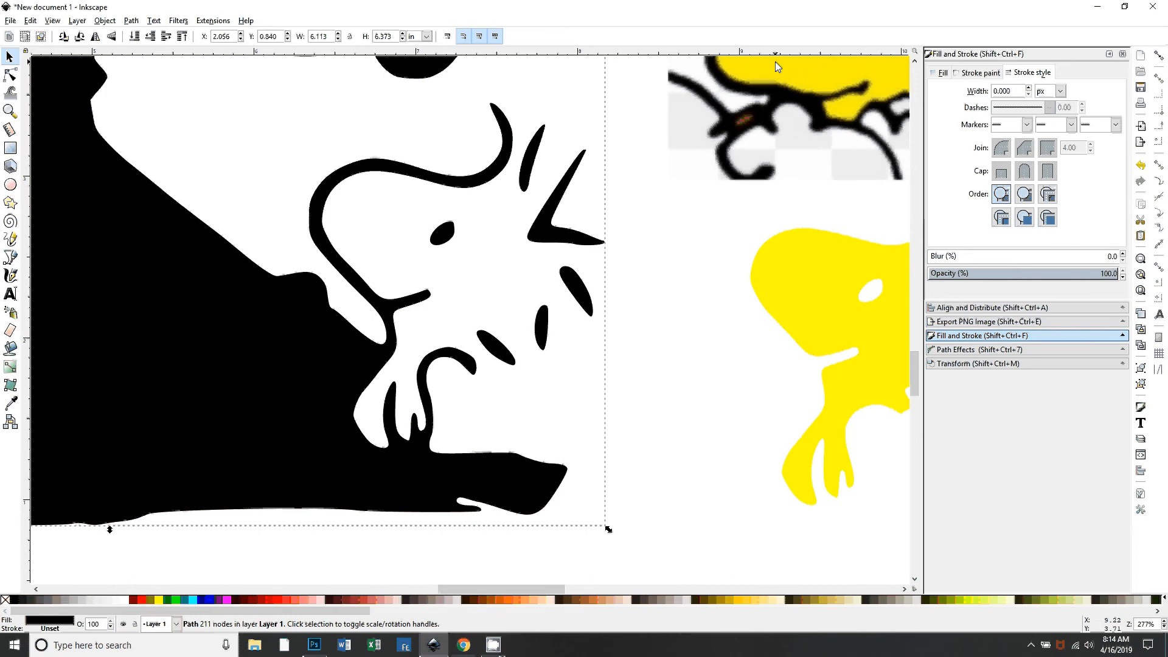
pyautogui.click(393, 72)
pyautogui.hotkey('ctrl', 'z')
pyautogui.hotkey('ctrl', 'z')
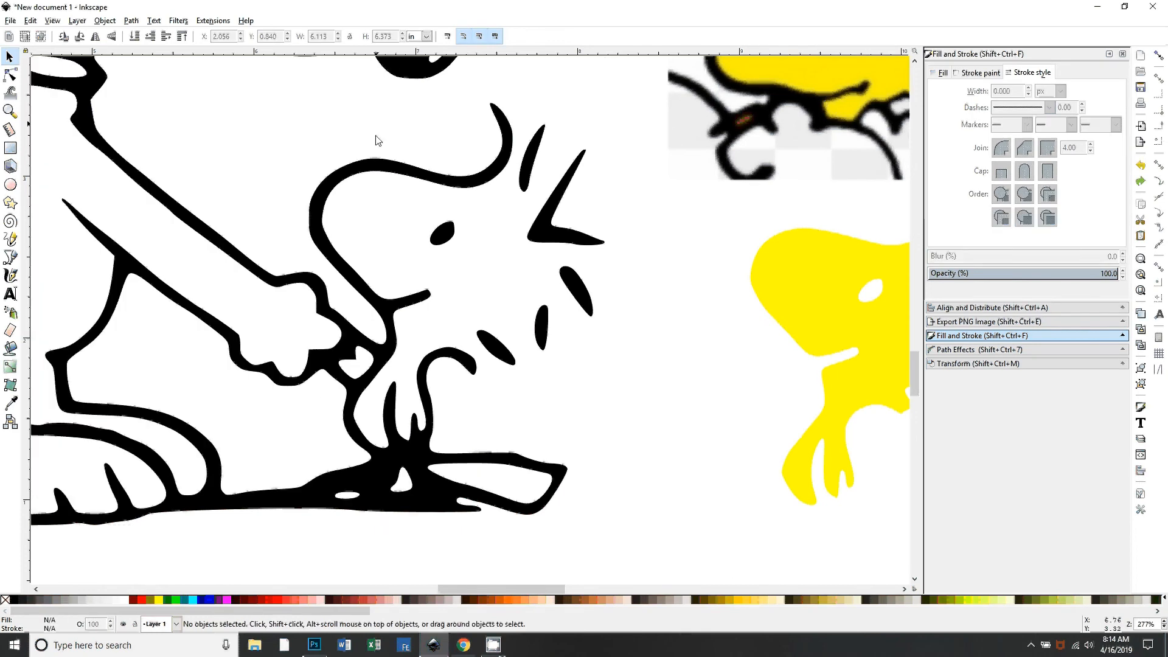
pyautogui.hotkey('ctrl', 'z')
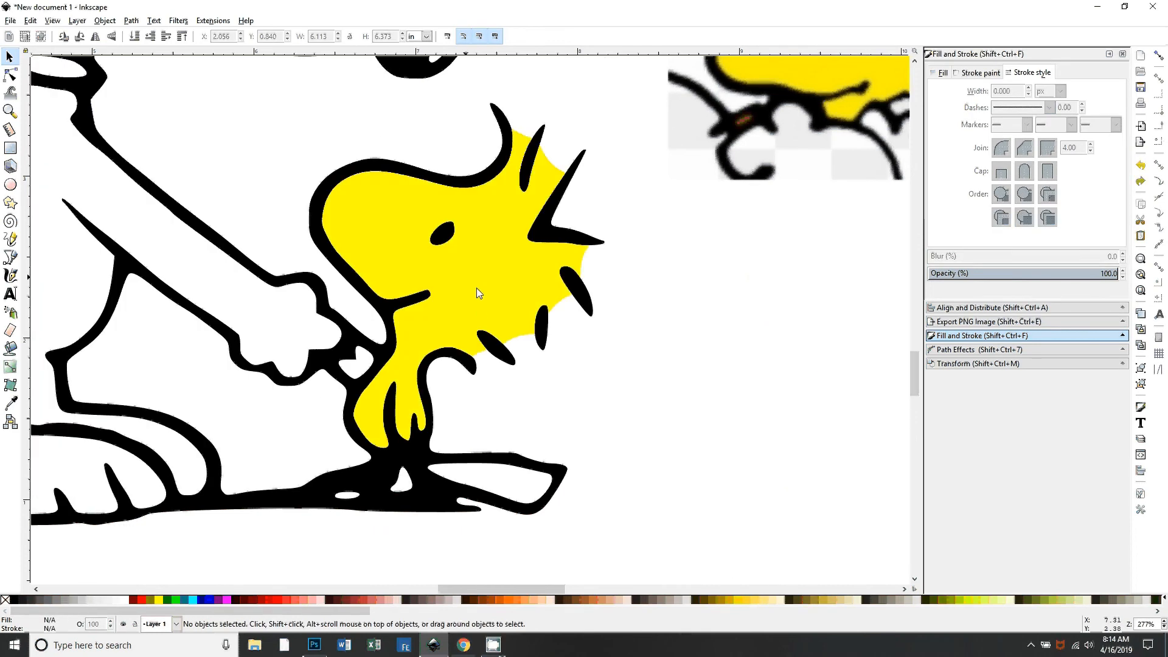
pyautogui.moveTo(477, 294); pyautogui.dragTo(765, 402)
pyautogui.hotkey('ctrl', 'z')
pyautogui.scroll(1, 601, 527)
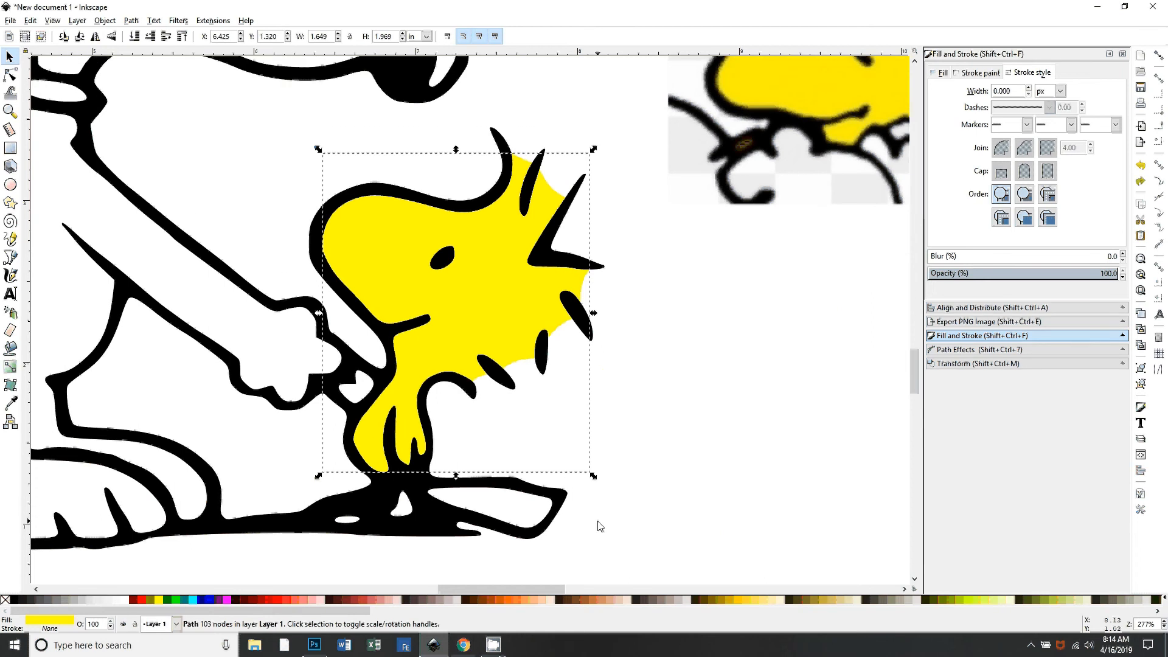
# Step: Merge the Snoopy line art with a copy of the yellow fill into one black path, and move the yellow fill aside
pyautogui.click(471, 321)
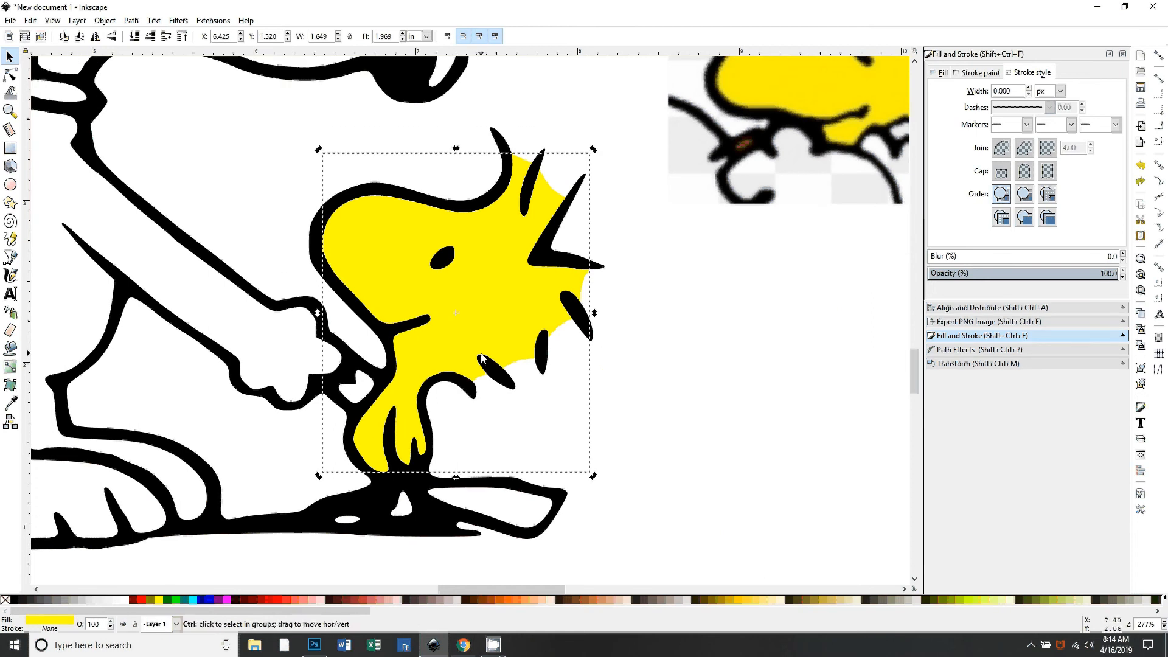
pyautogui.keyDown('shift'); pyautogui.click(206, 249); pyautogui.keyUp('shift')
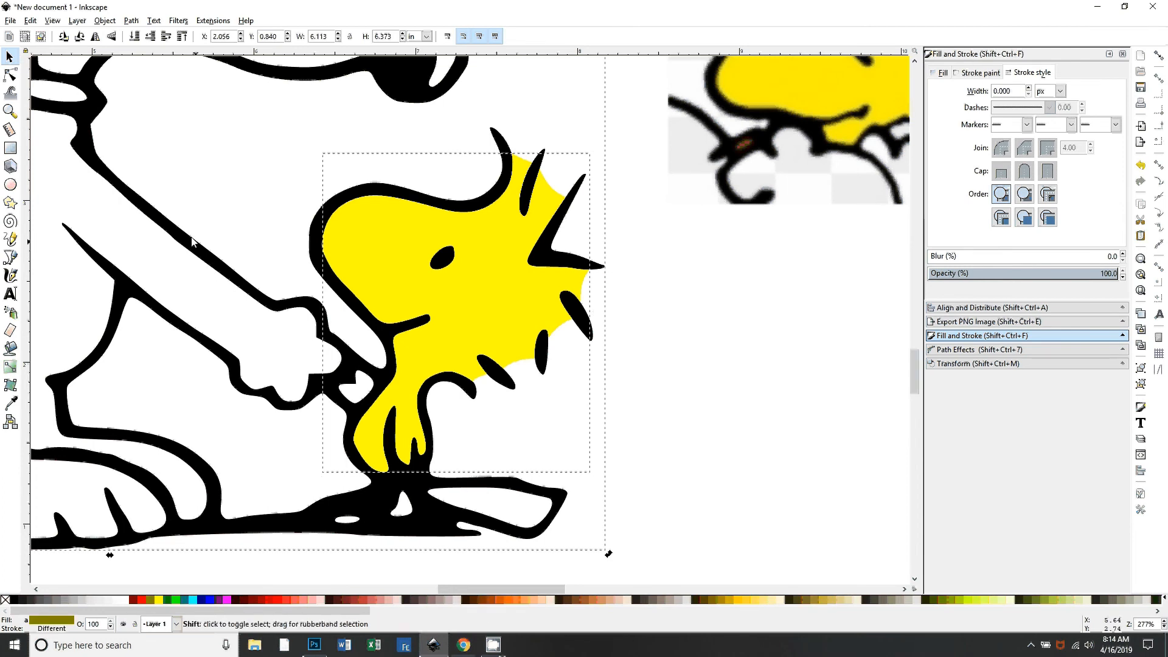
pyautogui.keyDown('shift'); pyautogui.click(506, 240); pyautogui.keyUp('shift')
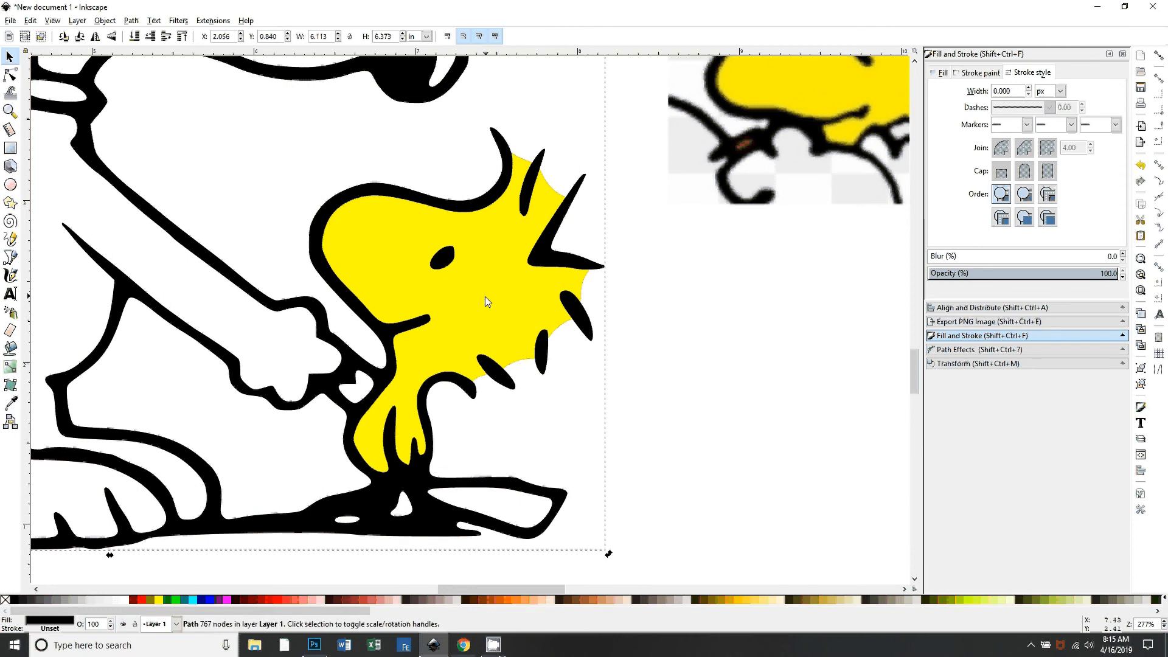
pyautogui.moveTo(403, 250); pyautogui.dragTo(768, 329)
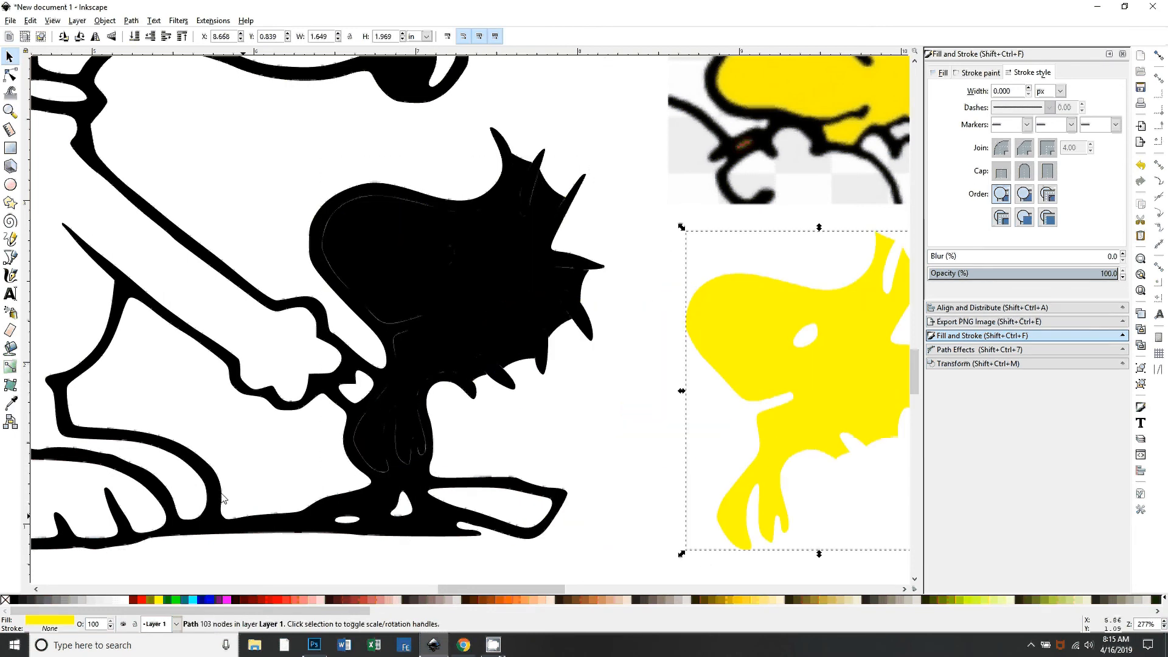
# Step: Examine the merged black path and its nodes for thin gaps along Woodstock's outline, and deselect it
pyautogui.scroll(3, 188, 209)
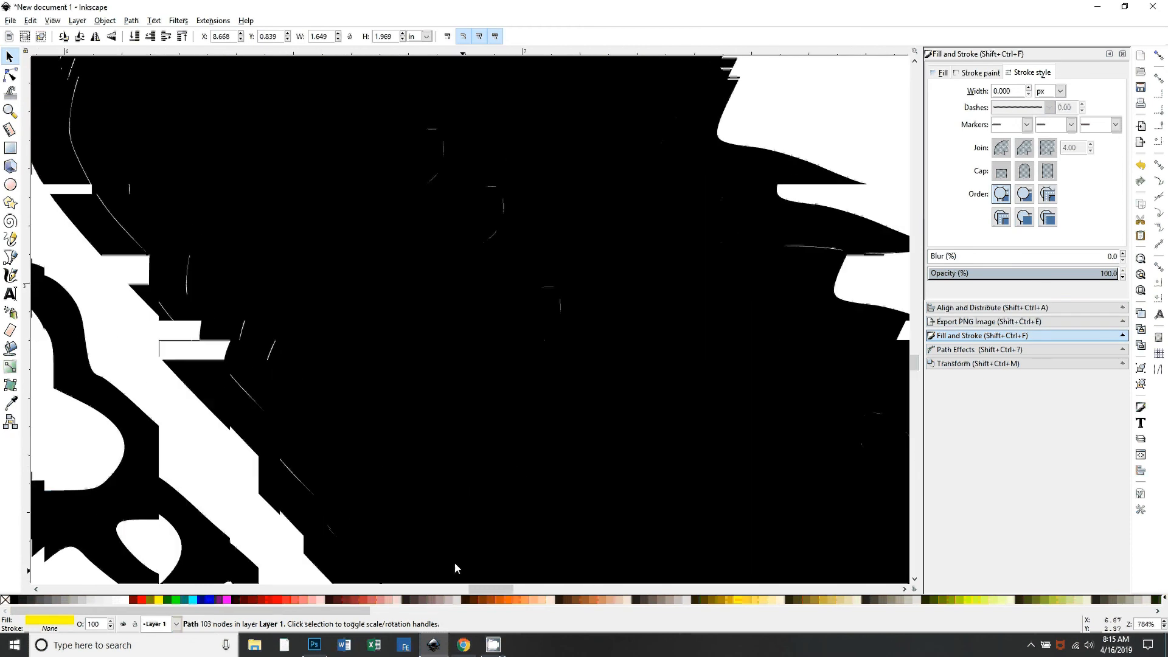
pyautogui.click(404, 277)
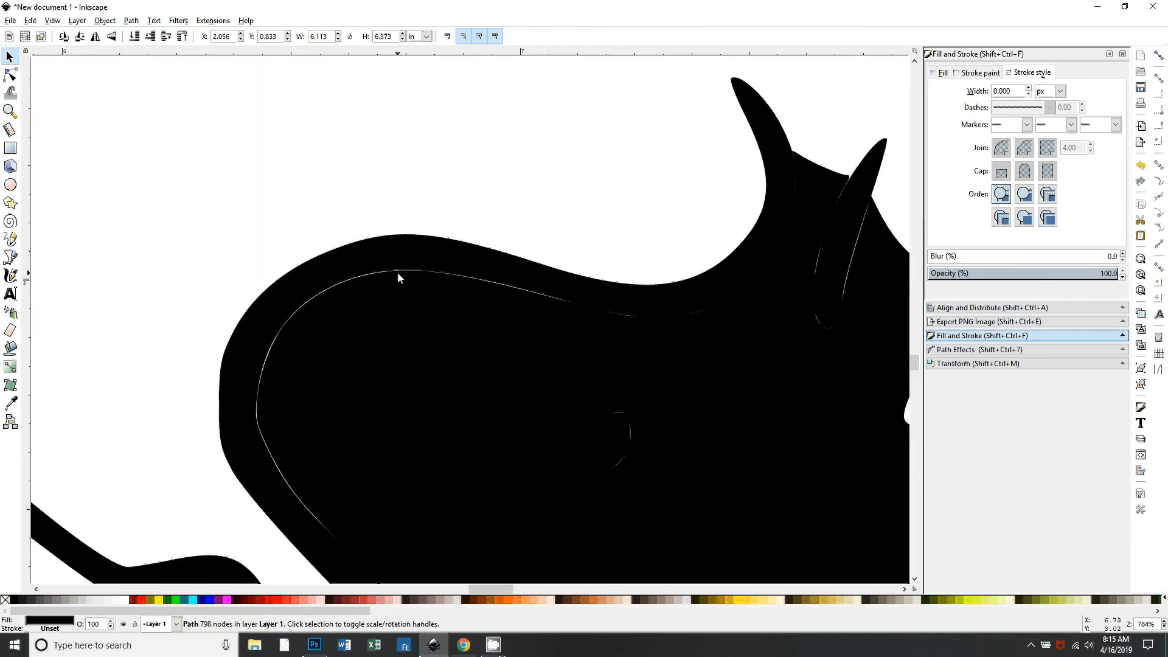
pyautogui.press('n')
pyautogui.scroll(-2, 395, 307)
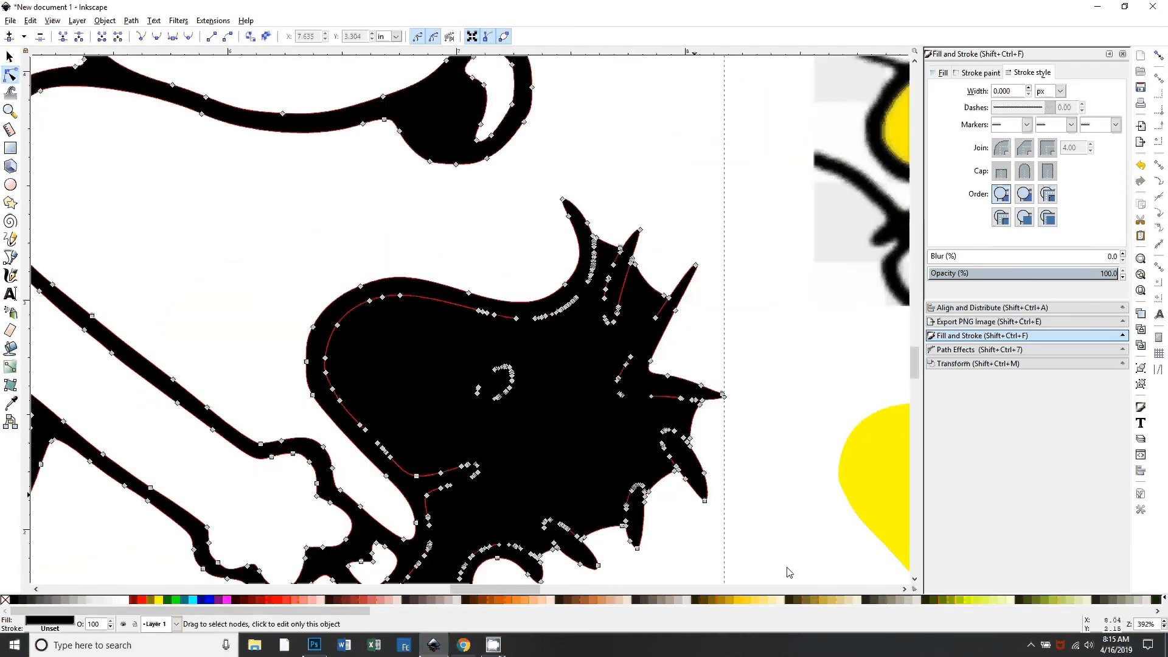
pyautogui.scroll(-5, 789, 572)
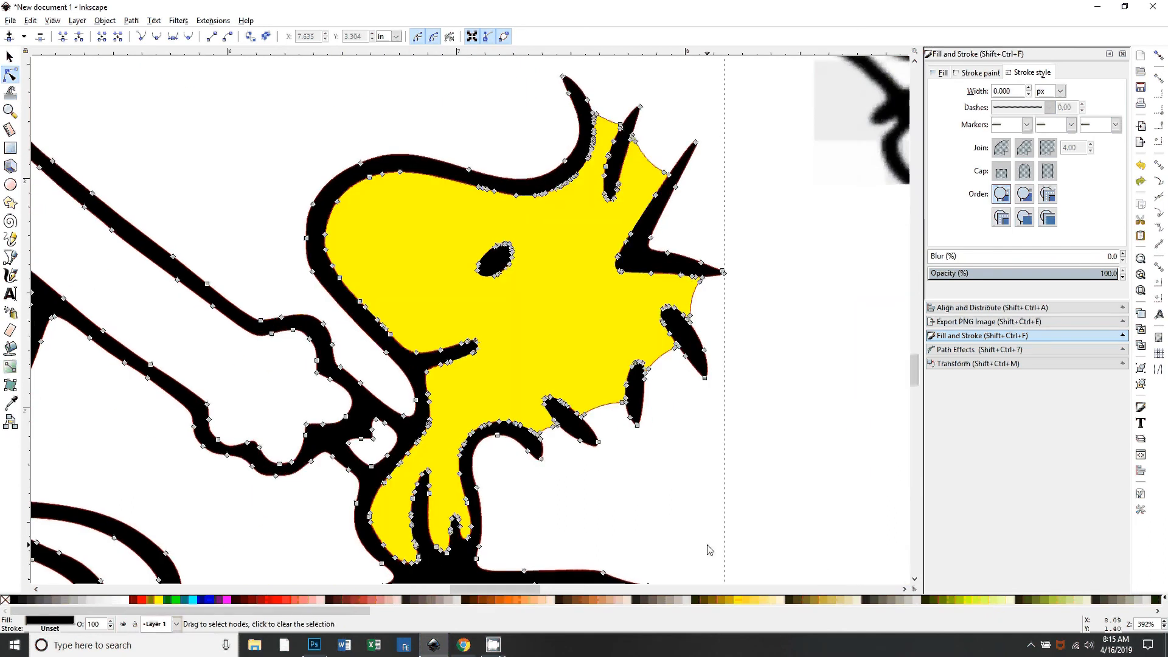
pyautogui.press('Escape')
pyautogui.press('-')
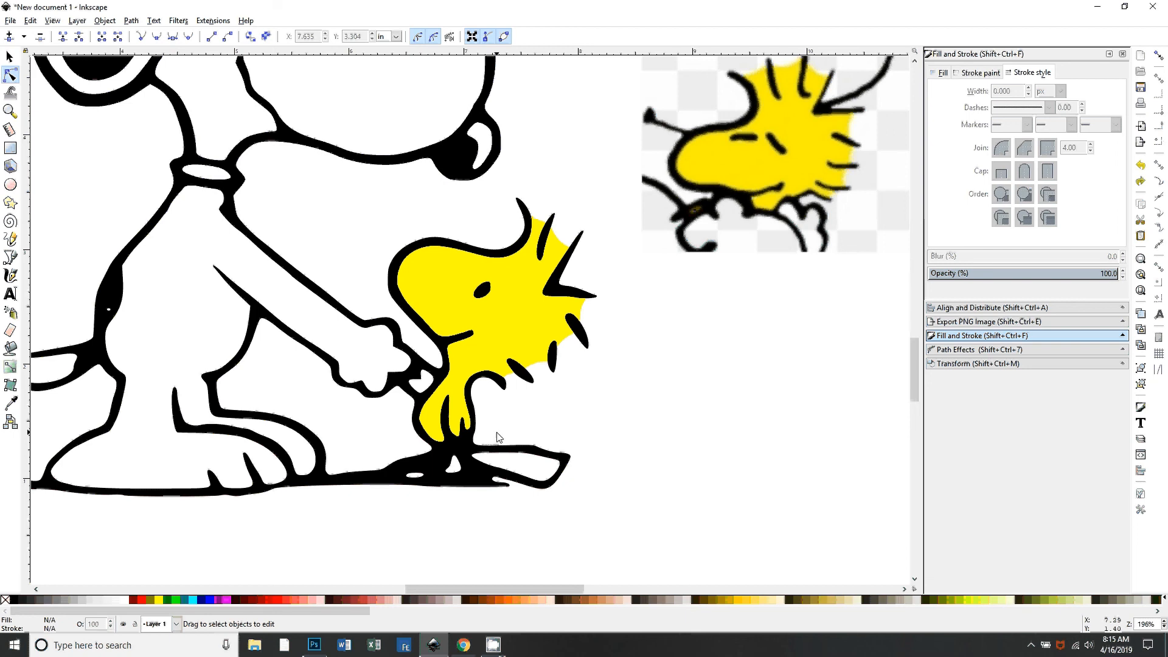
# Step: Try moving the yellow fill off Woodstock's outline, and undo the moves along with the black merge
pyautogui.click(442, 283)
pyautogui.press('s')
pyautogui.moveTo(434, 275); pyautogui.dragTo(514, 348)
pyautogui.hotkey('ctrl', 'z')
pyautogui.scroll(-1, 677, 474)
pyautogui.scroll(2, 667, 475)
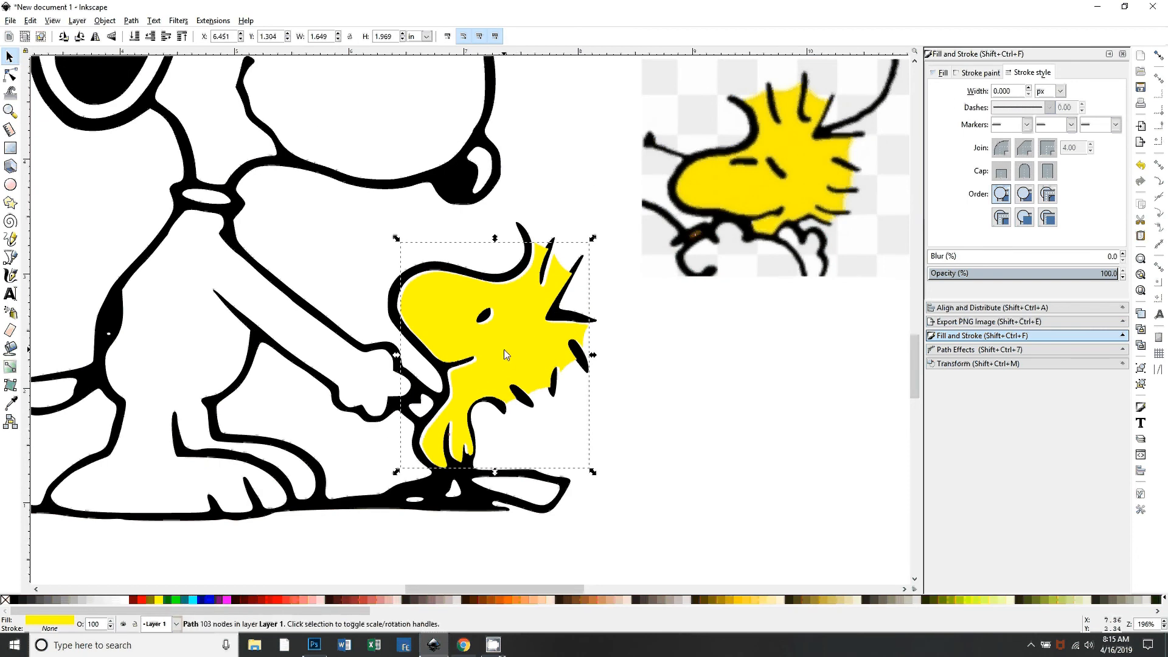
pyautogui.hotkey('ctrl', 'z')
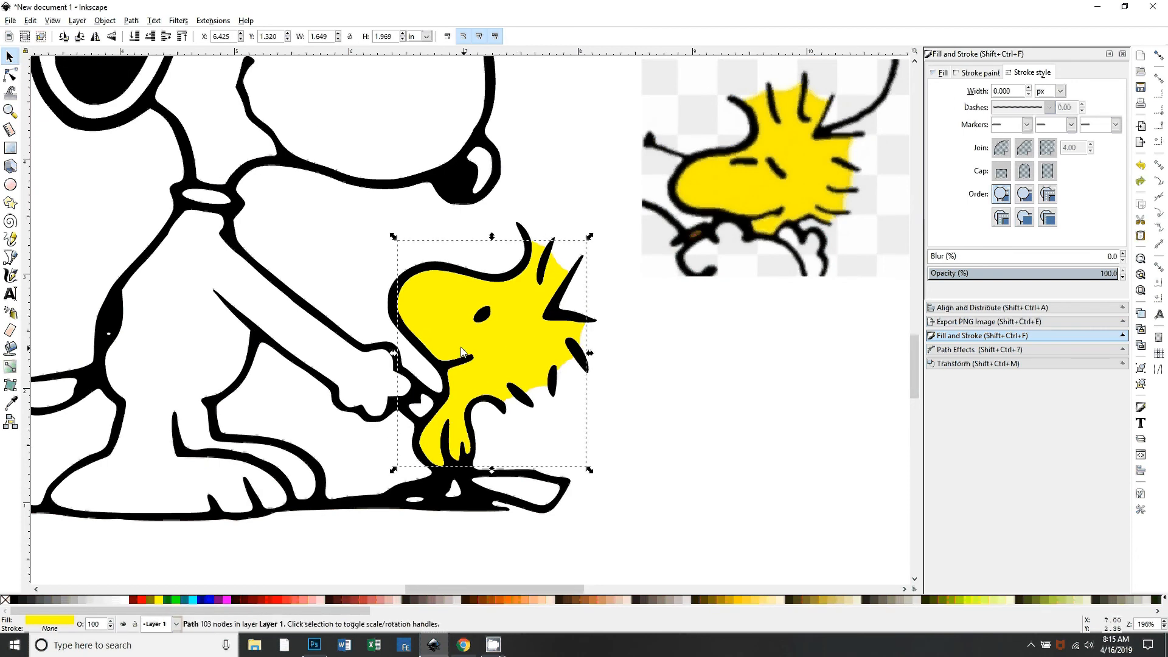
# Step: Check the Inset/Outset distance in the Steps section of the Behavior preferences, and close the preferences
pyautogui.click(31, 21)
pyautogui.click(96, 390)
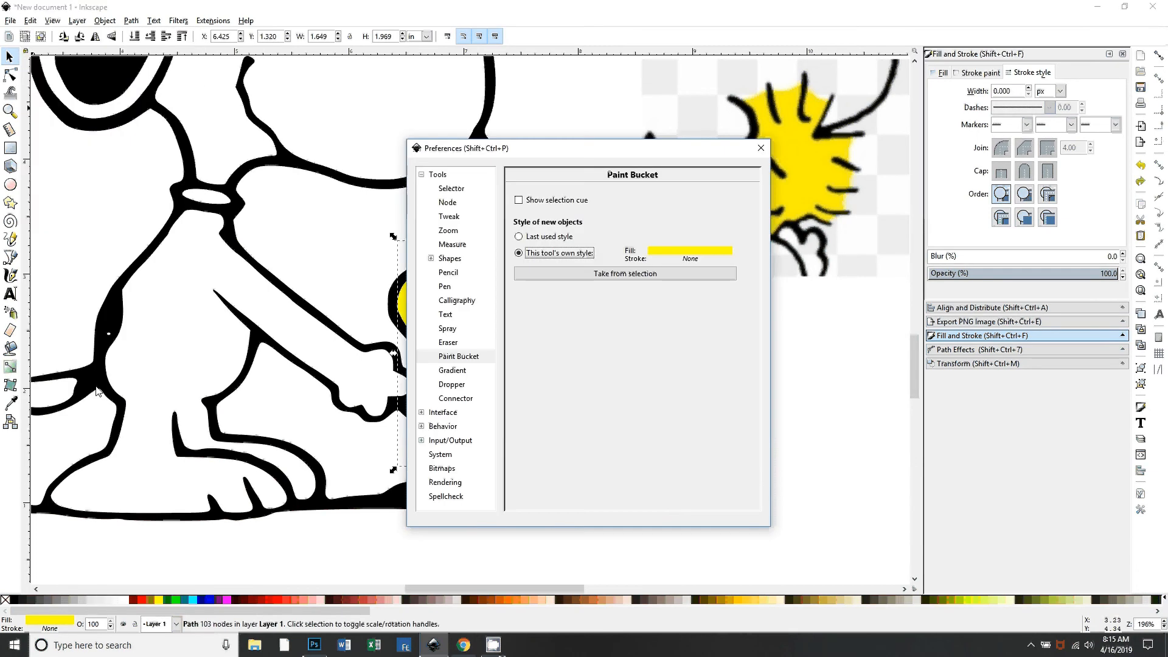
pyautogui.click(421, 426)
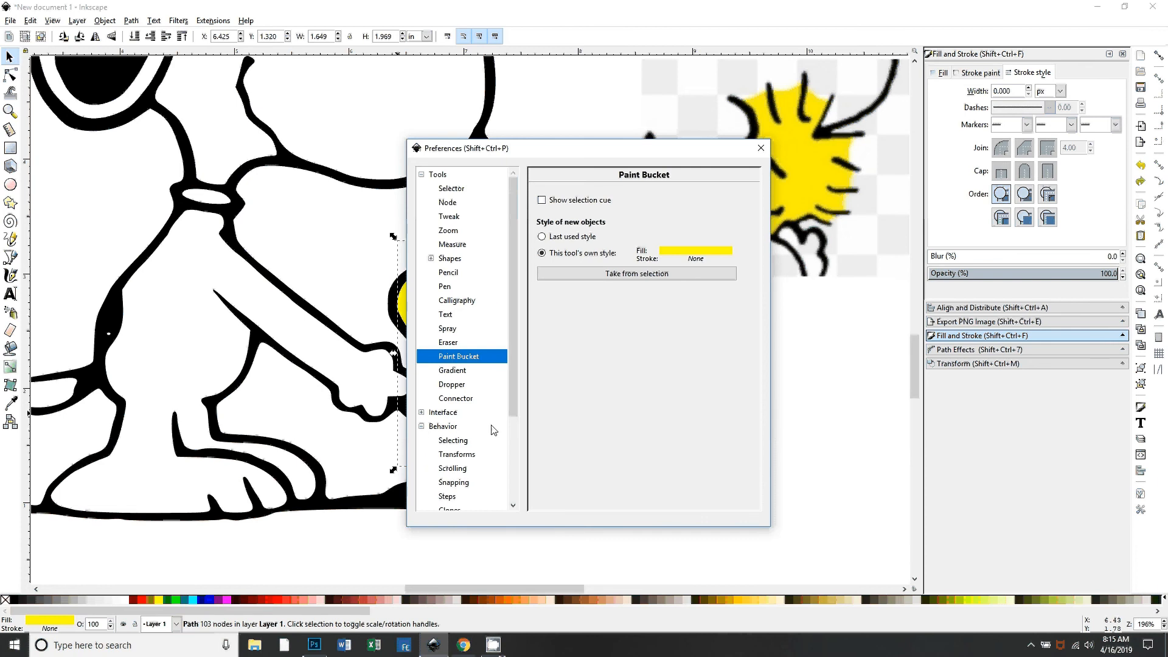
pyautogui.scroll(-1, 453, 480)
pyautogui.click(449, 458)
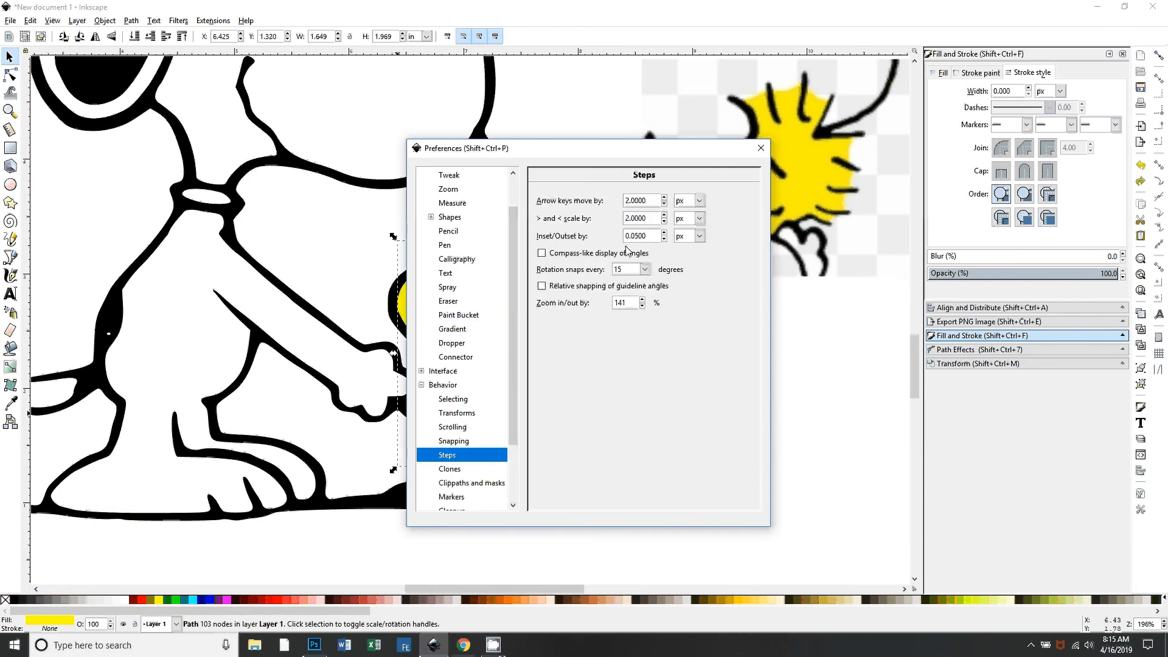
pyautogui.click(759, 148)
# Step: Outset Woodstock's yellow fill to a size of 1.658 by 1.979 in so it overlaps the black outline
pyautogui.scroll(1, 490, 372)
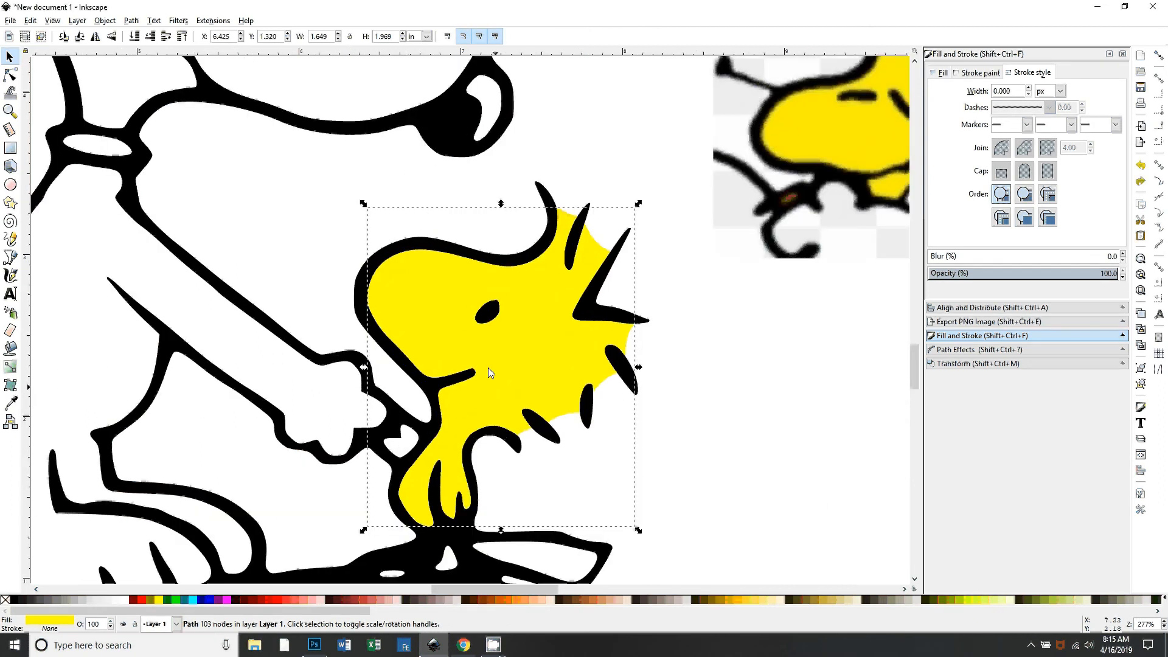
pyautogui.press('ctrl')
pyautogui.hotkey('ctrl', 'shift', '0')
pyautogui.hotkey('ctrl', 'shift', '0')
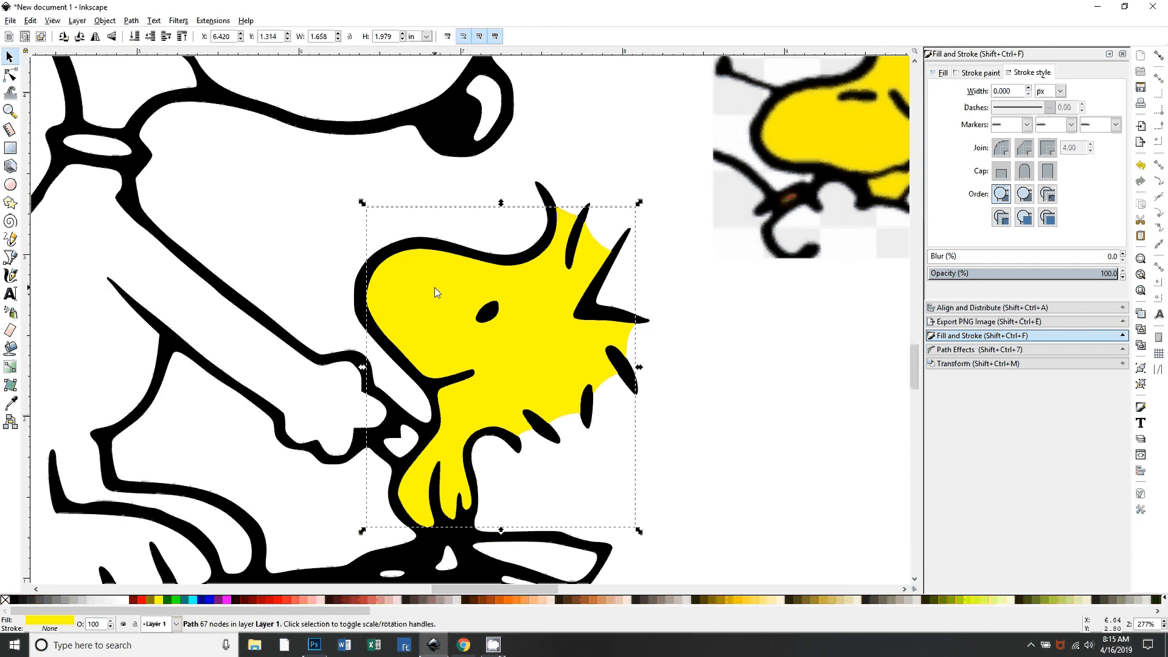
# Step: Merge a copy of the outset yellow fill with the Snoopy line art into one black path beneath the yellow
pyautogui.moveTo(434, 287); pyautogui.dragTo(571, 387)
pyautogui.hotkey('ctrl', 'z')
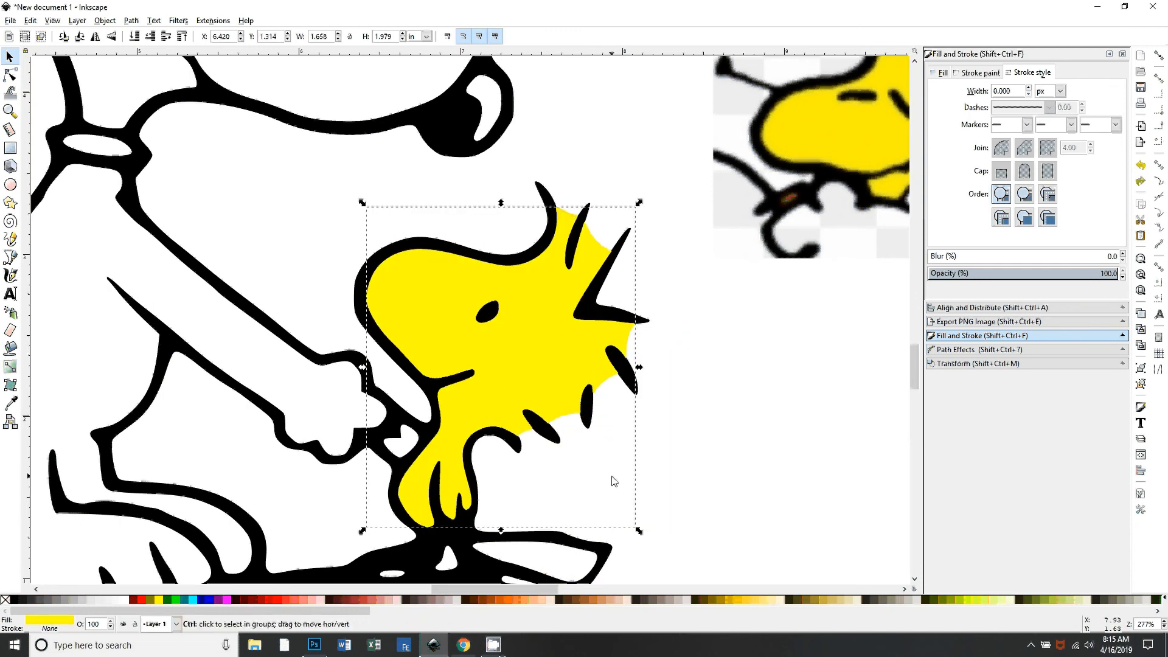
pyautogui.keyDown('shift'); pyautogui.click(217, 287); pyautogui.keyUp('shift')
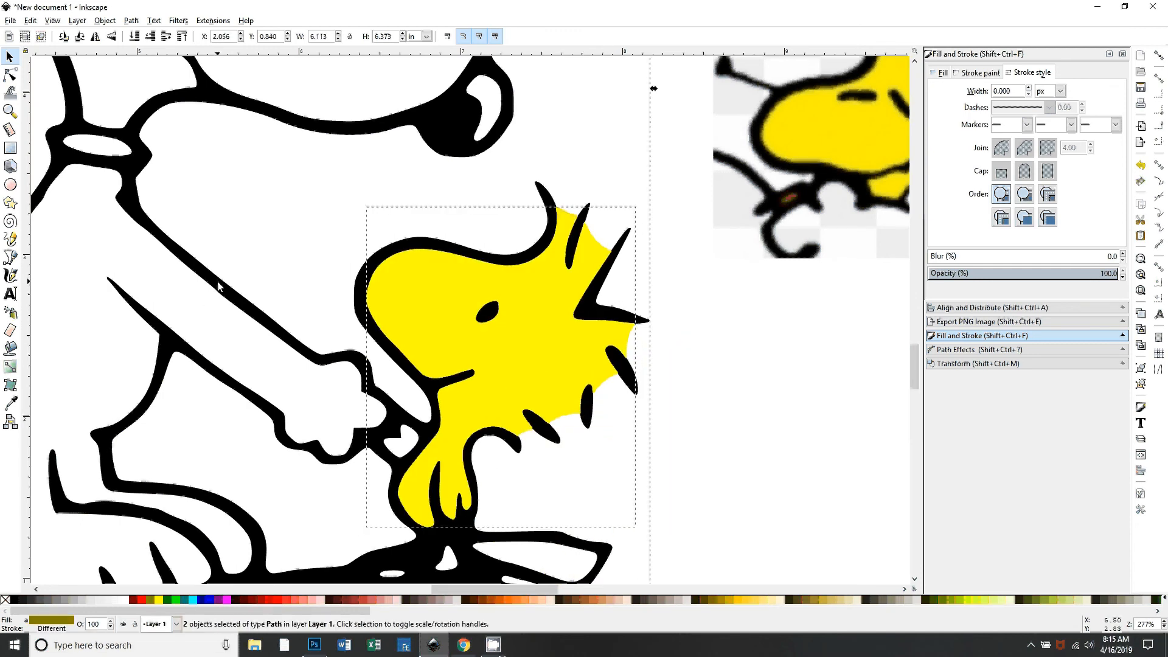
pyautogui.hotkey('ctrl', 'k')
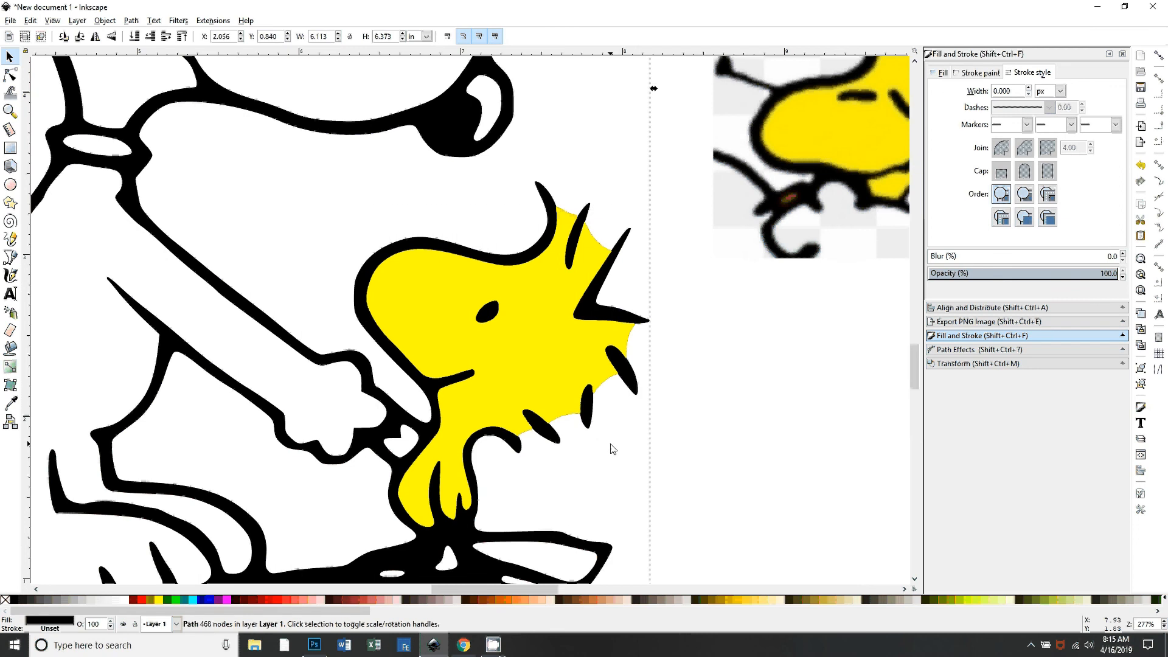
# Step: Move the yellow fill off the merged black path to inspect its nodes, and undo the moves along with the merge
pyautogui.moveTo(430, 326); pyautogui.dragTo(685, 376)
pyautogui.doubleClick(430, 357)
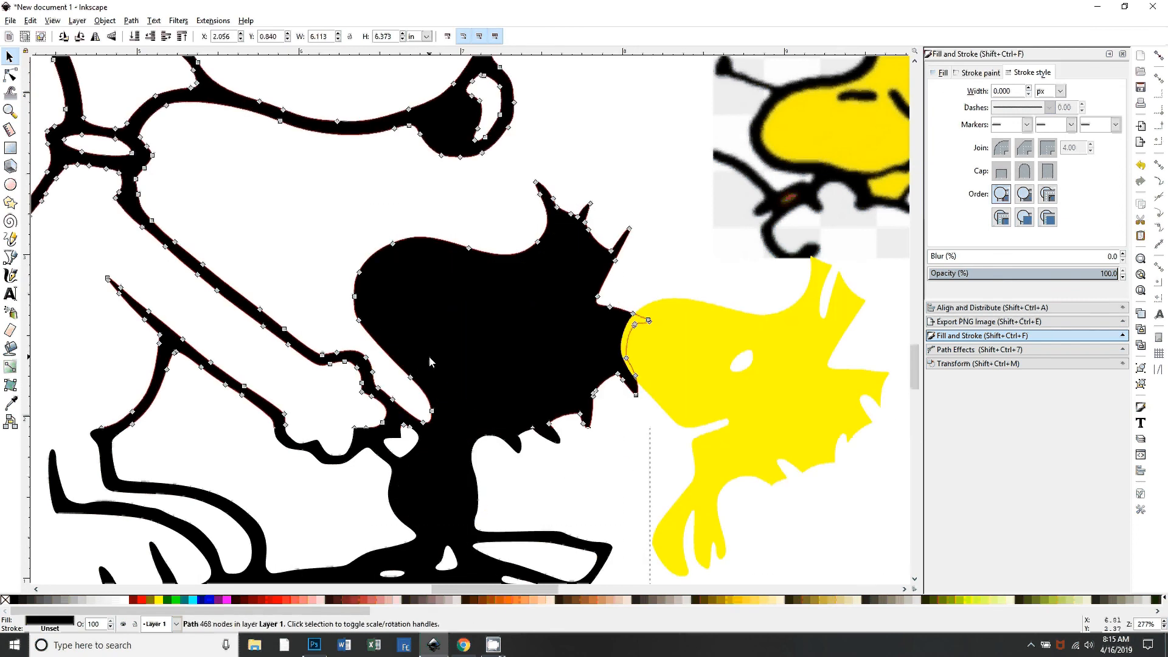
pyautogui.scroll(-2, 602, 456)
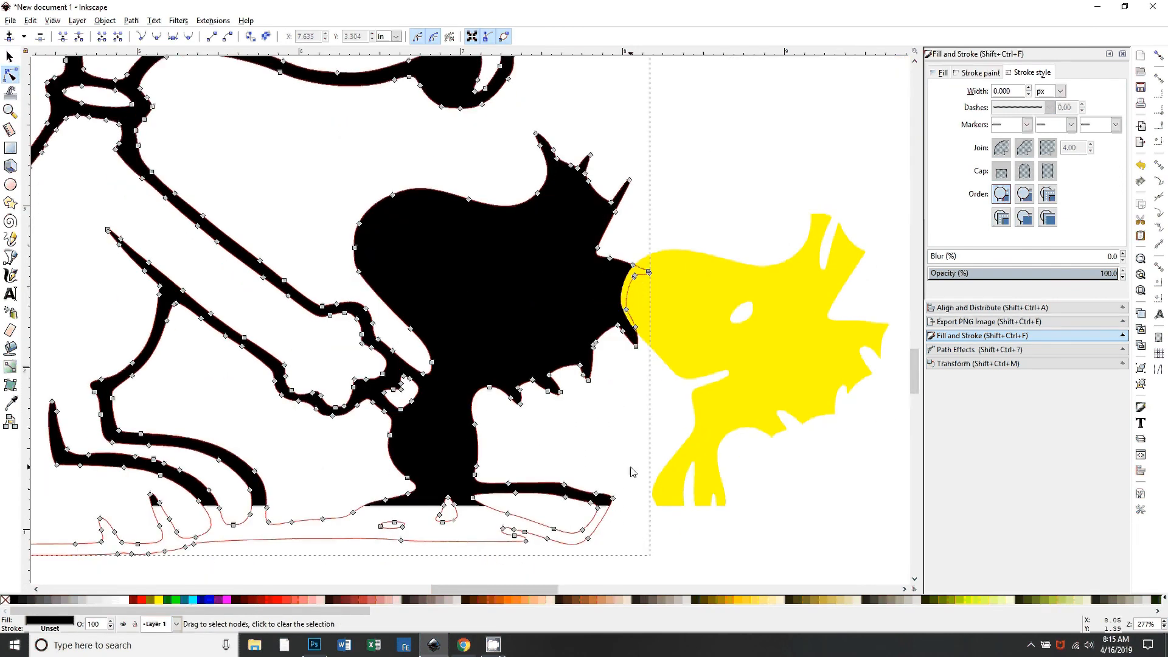
pyautogui.scroll(-2, 633, 472)
pyautogui.press('s')
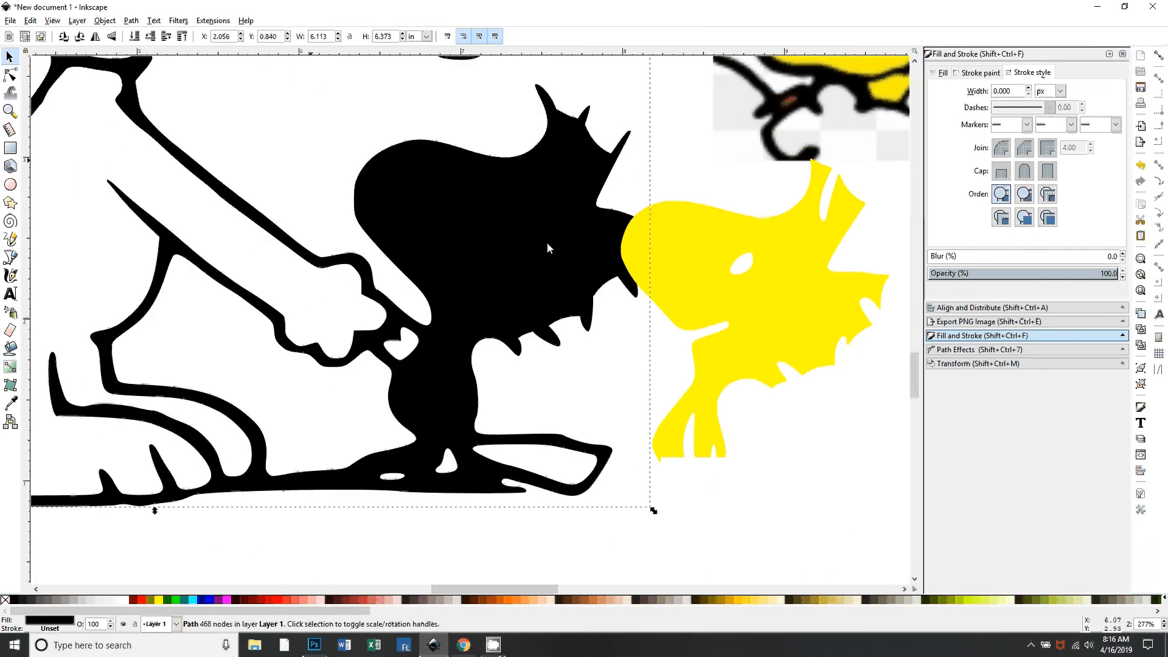
pyautogui.moveTo(642, 258); pyautogui.dragTo(783, 323)
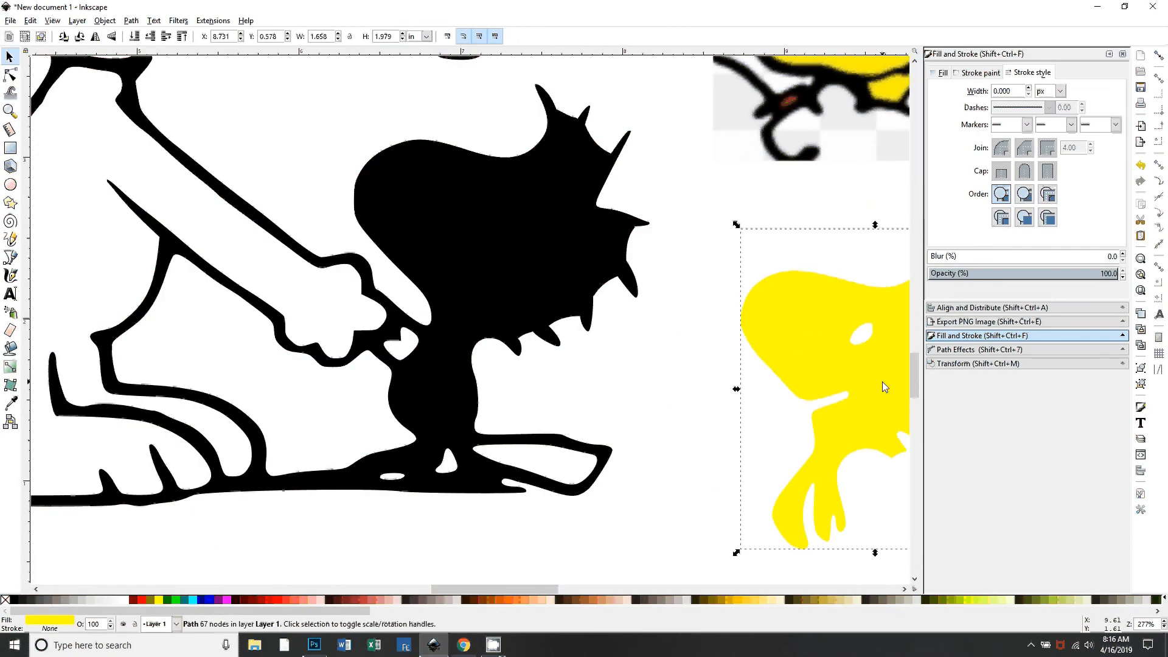
pyautogui.doubleClick(544, 247)
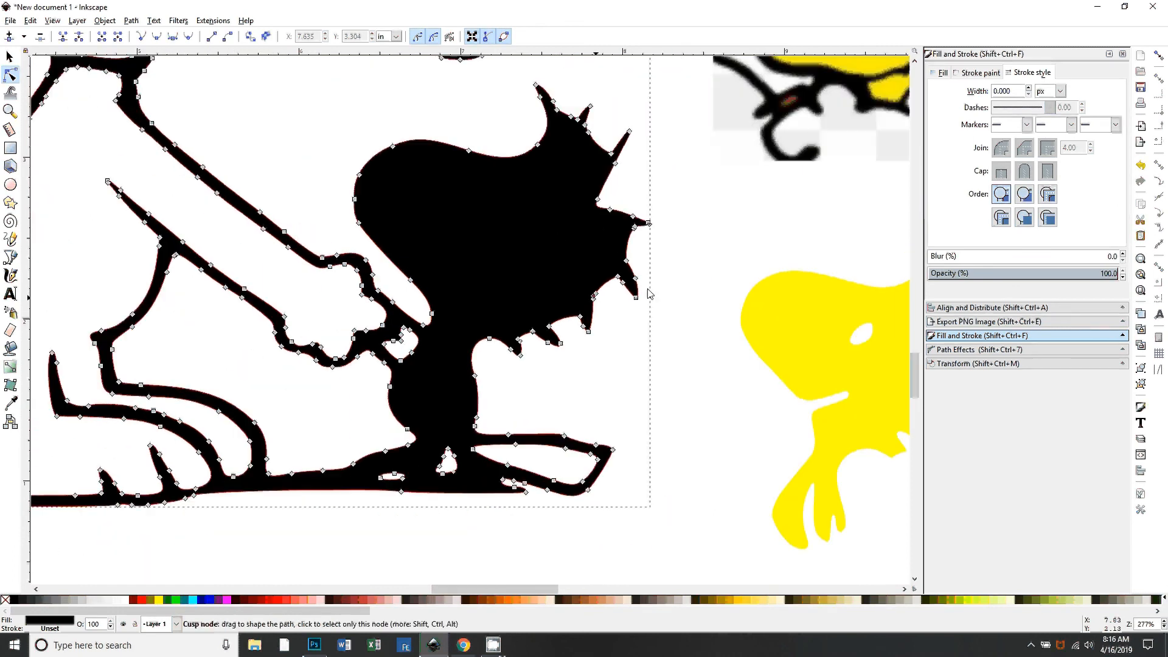
pyautogui.press('-')
pyautogui.hotkey('ctrl', 'z')
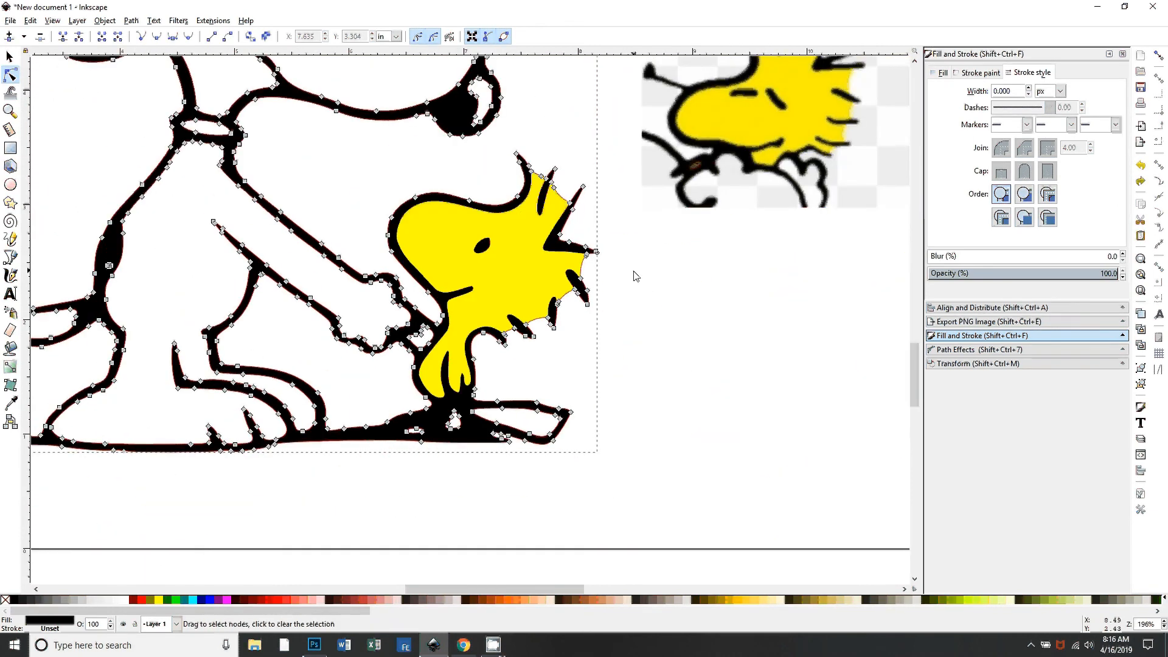
# Step: Move the outset yellow fill off Woodstock's outline, and undo the move along with the outset
pyautogui.click(635, 358)
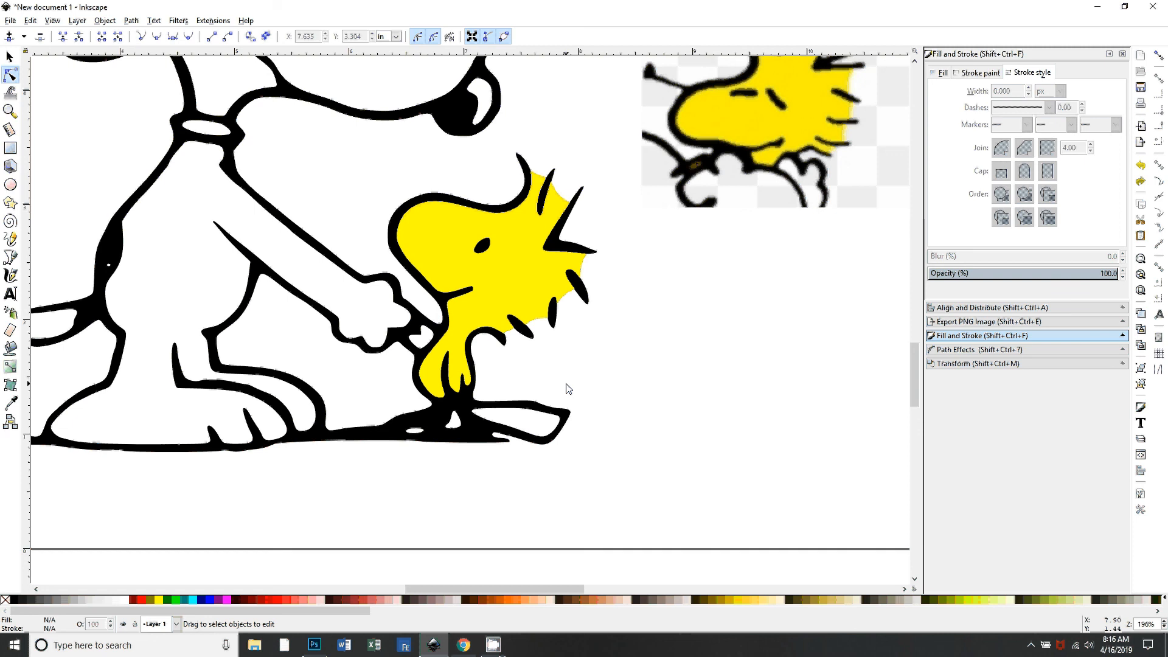
pyautogui.click(500, 269)
pyautogui.press('s')
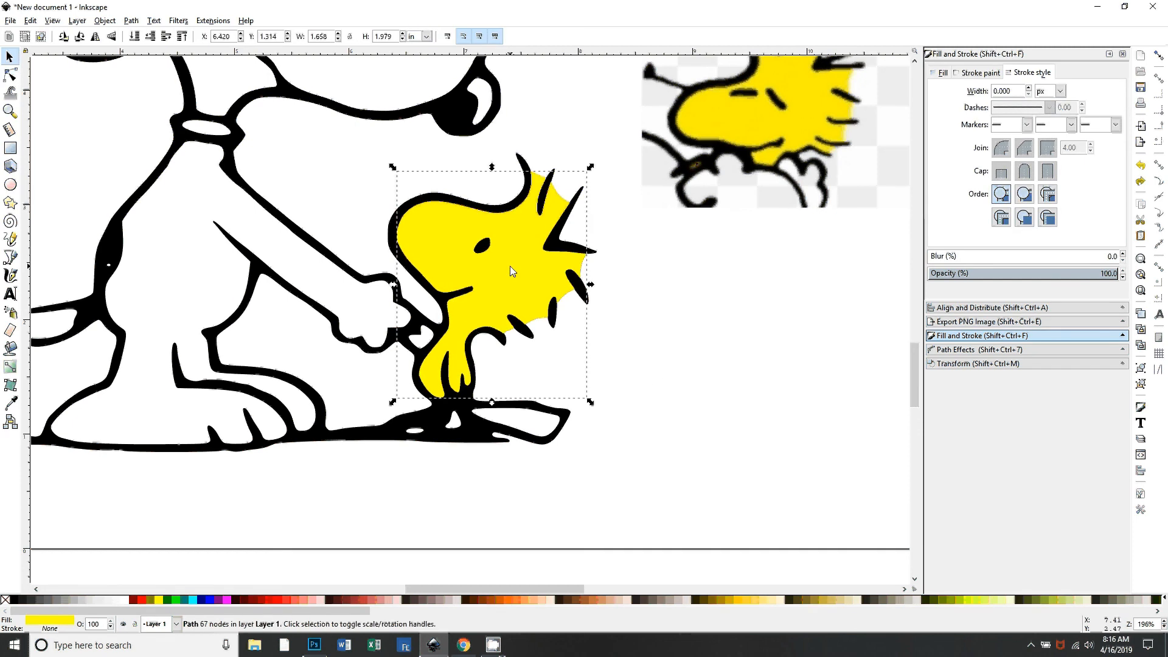
pyautogui.moveTo(511, 271); pyautogui.dragTo(634, 409)
pyautogui.hotkey('ctrl', 'z')
pyautogui.press('ctrl')
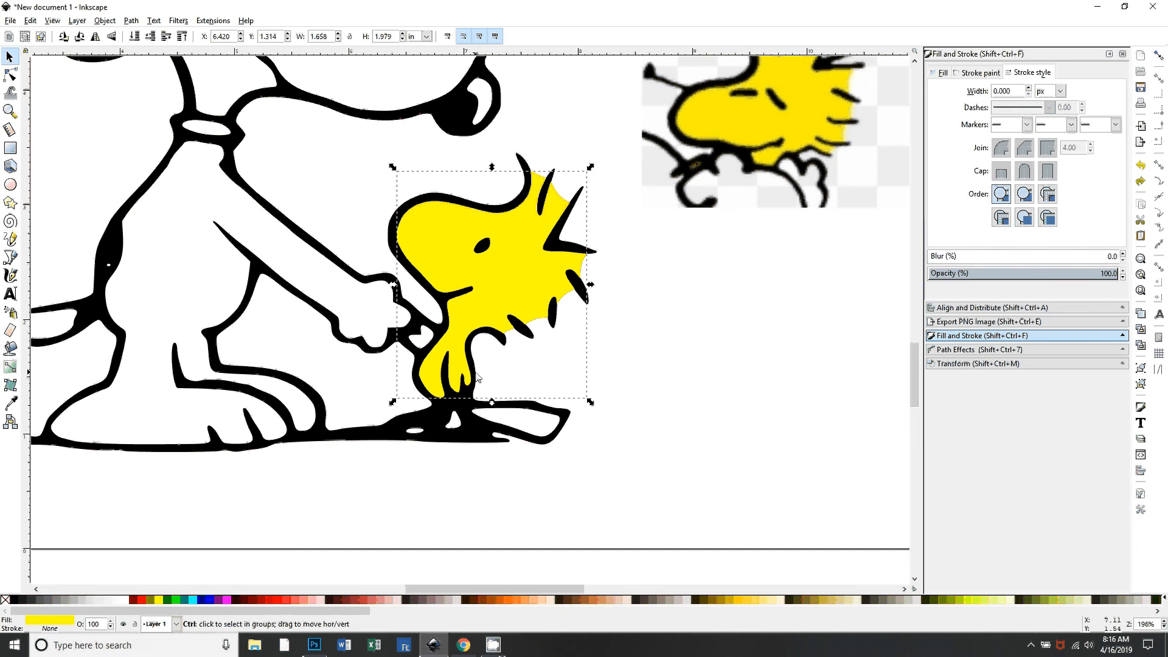
pyautogui.click(476, 372)
pyautogui.moveTo(492, 316); pyautogui.dragTo(637, 349)
pyautogui.hotkey('ctrl', 'z')
# Step: Try moving the yellow fill beside the line art to compare it with Woodstock's outline, and undo the move
pyautogui.scroll(-2, 498, 514)
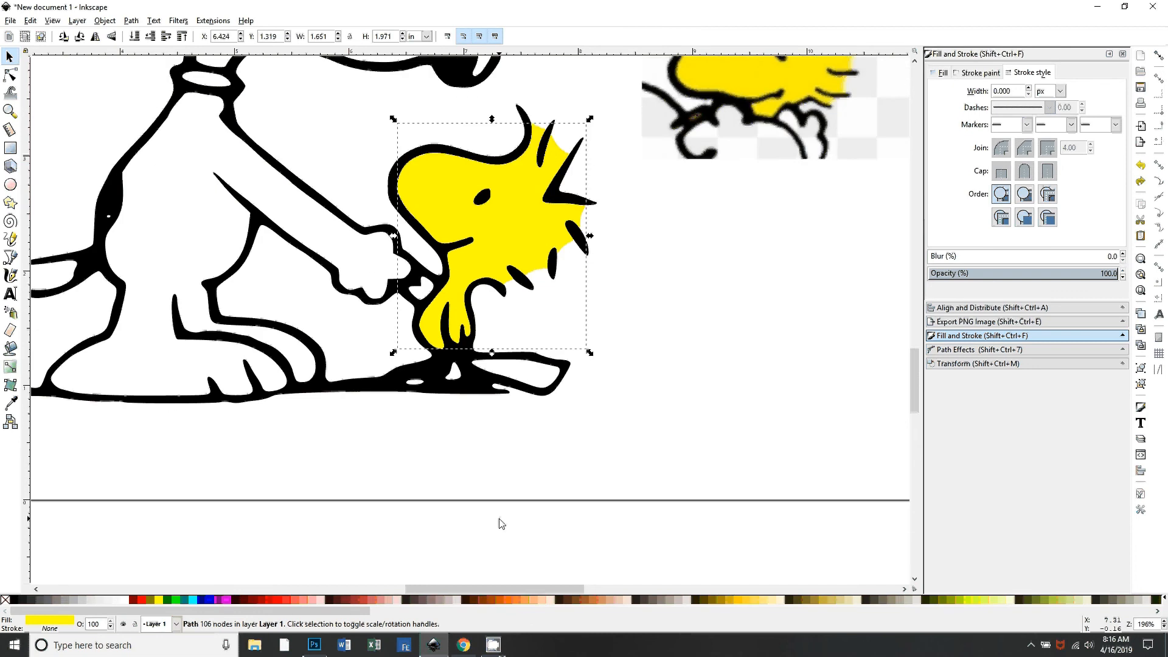
pyautogui.scroll(3, 500, 524)
pyautogui.scroll(-2, 626, 537)
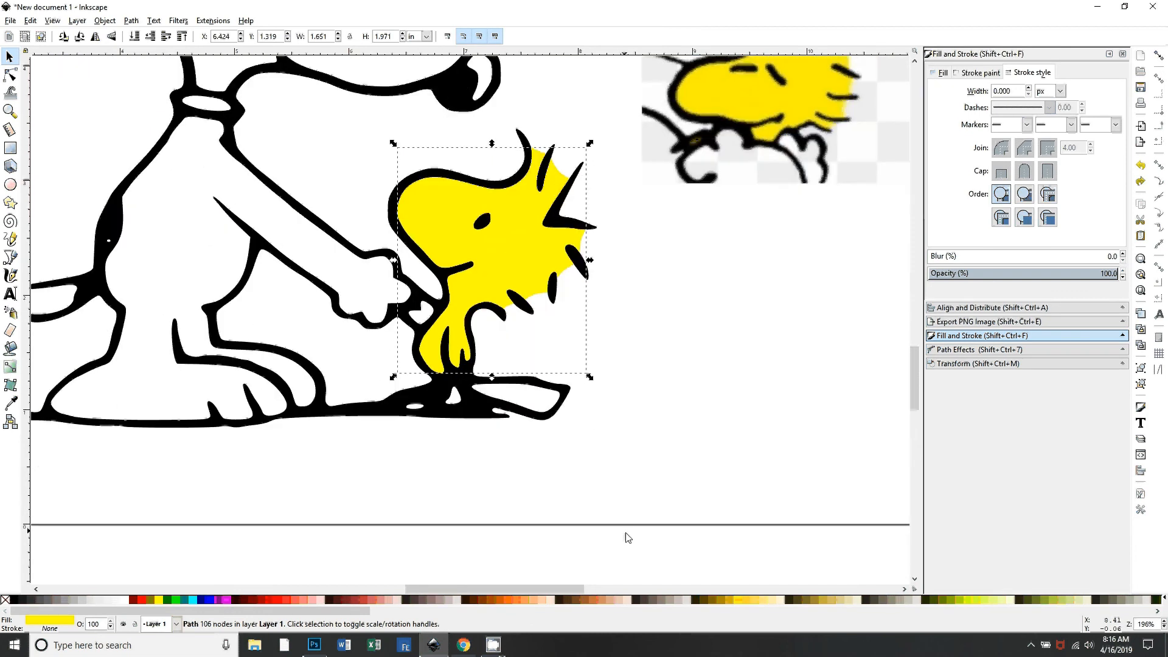
pyautogui.moveTo(516, 247); pyautogui.dragTo(724, 367)
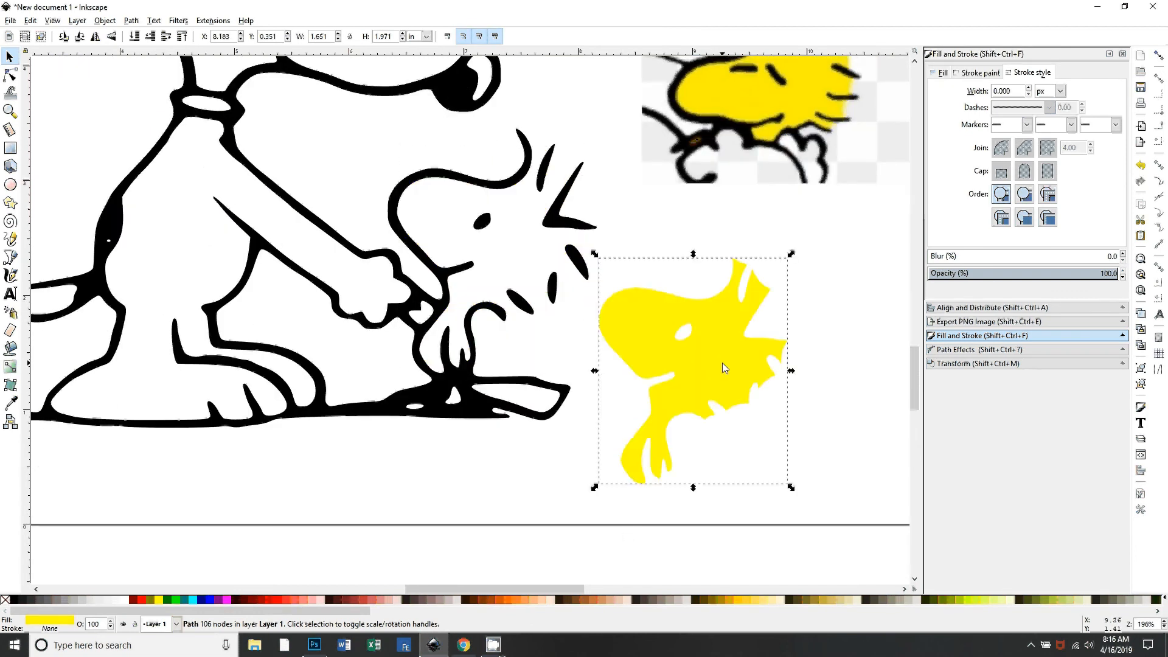
pyautogui.hotkey('ctrl', 'z')
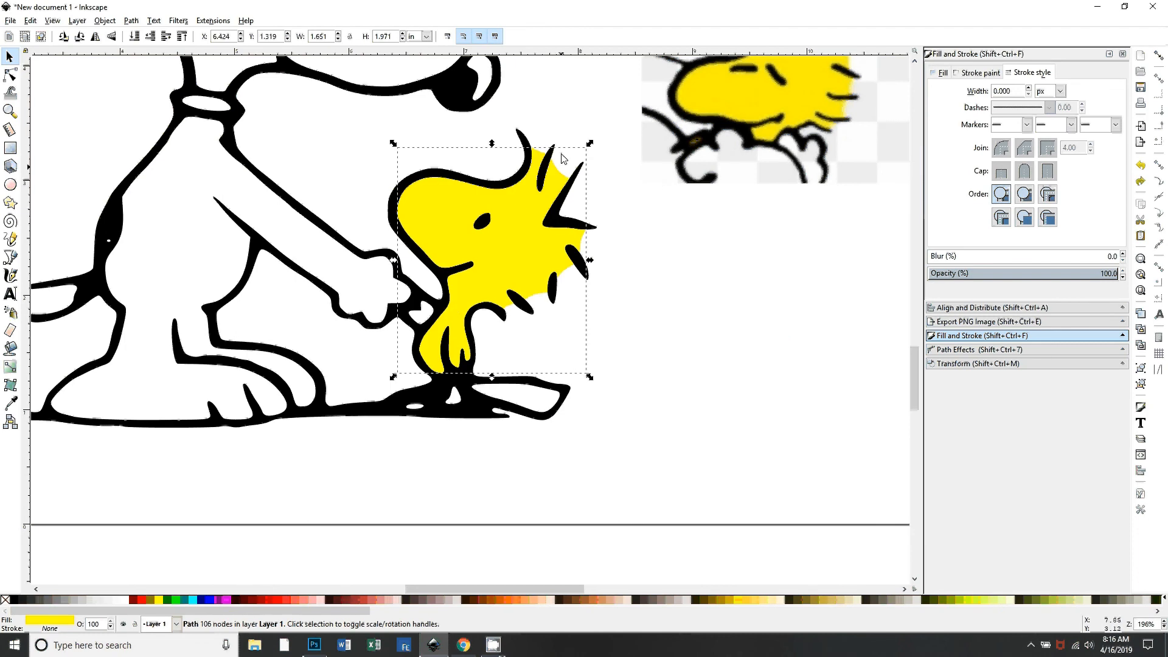
pyautogui.scroll(1, 539, 464)
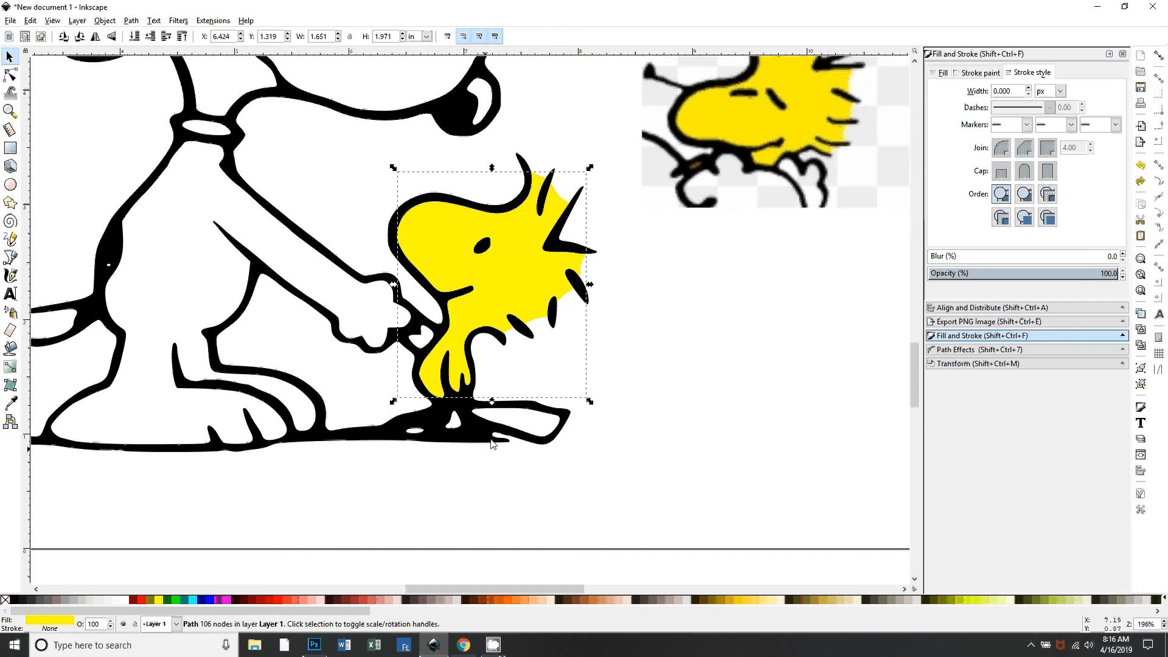
# Step: Draw a straight line from above Snoopy's forearm down past the ground with the Bezier tool, separating Woodstock's outline from Snoopy
pyautogui.click(11, 258)
pyautogui.click(358, 196)
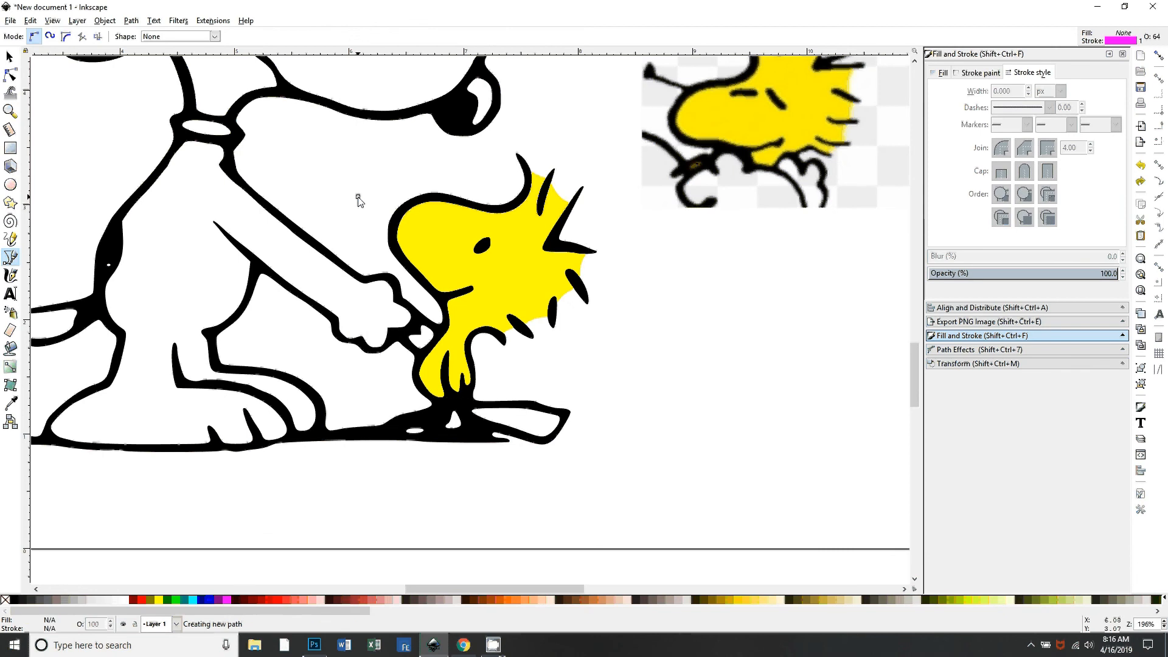
pyautogui.click(336, 499)
pyautogui.press('Return')
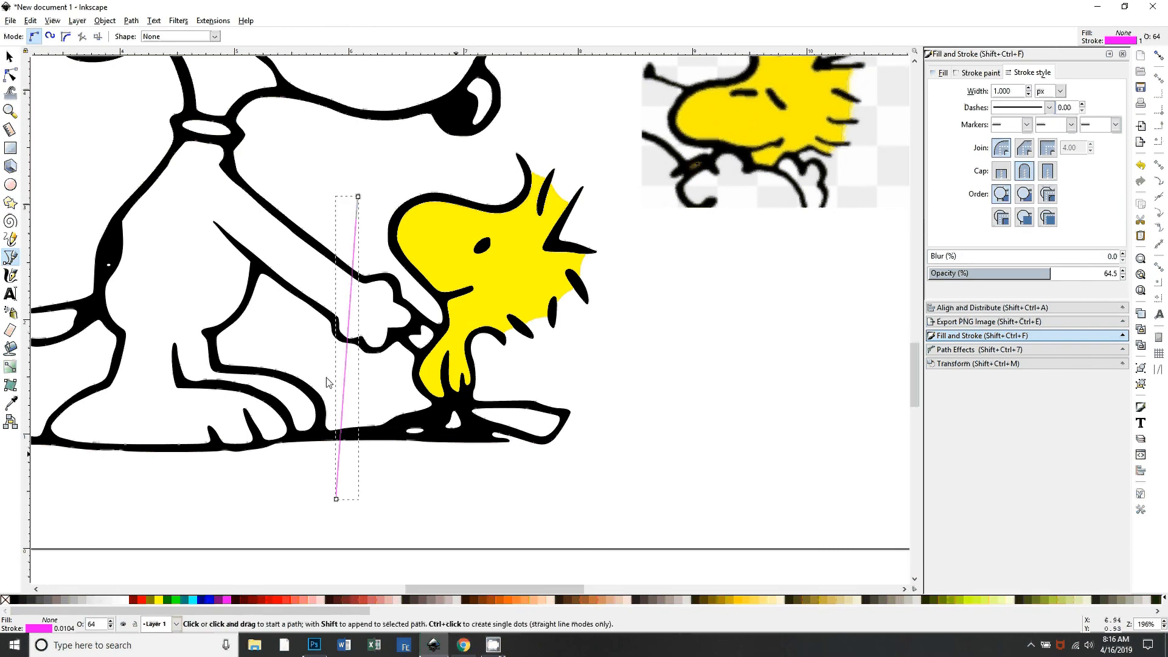
# Step: Give the dividing line a white 6 px stroke at 100% opacity and deselect it
pyautogui.keyDown('shift'); pyautogui.click(126, 601); pyautogui.keyUp('shift')
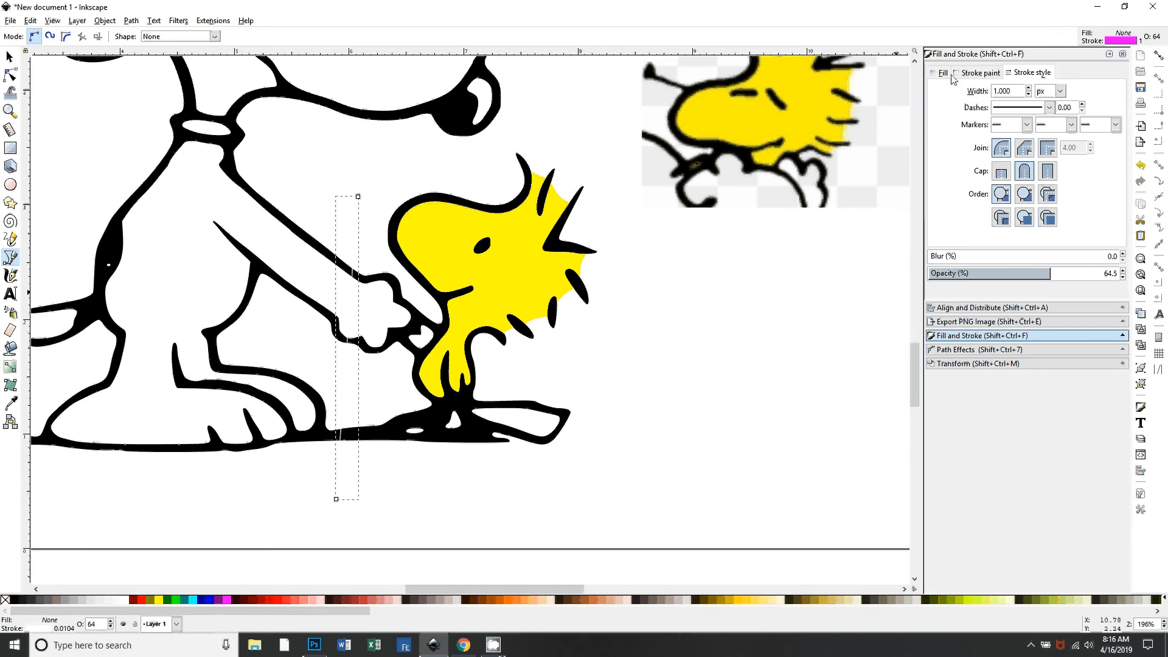
pyautogui.tripleClick(1010, 92)
pyautogui.write('6')
pyautogui.press('Return')
pyautogui.moveTo(1019, 273); pyautogui.dragTo(1142, 275)
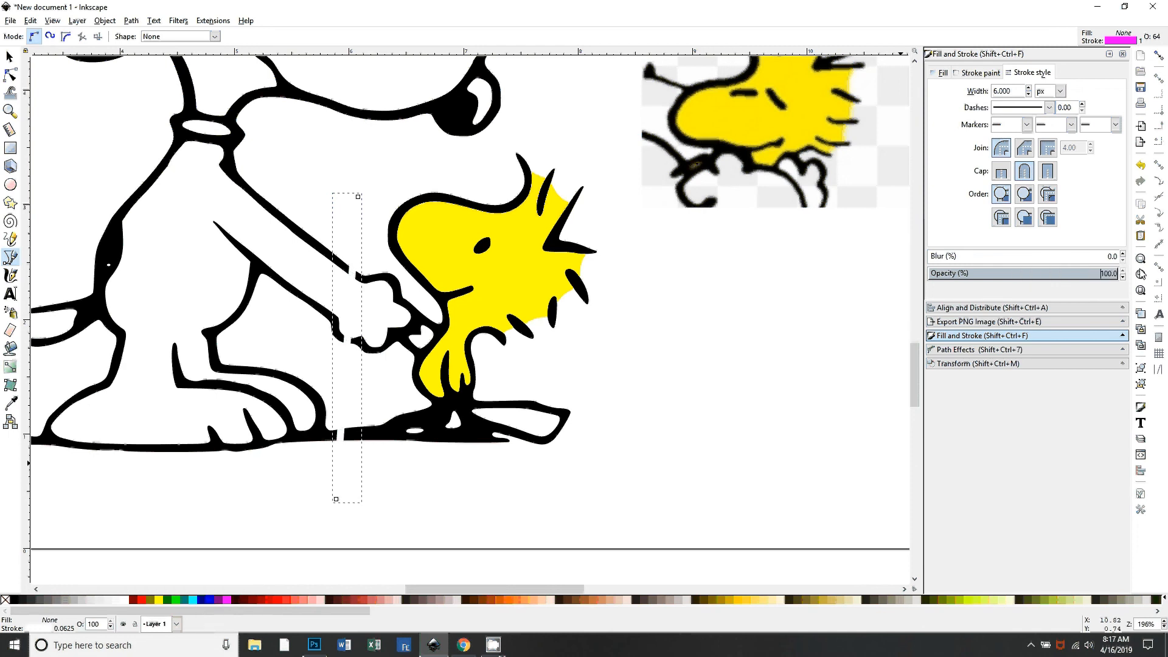
pyautogui.click(10, 57)
pyautogui.moveTo(476, 512); pyautogui.dragTo(426, 499)
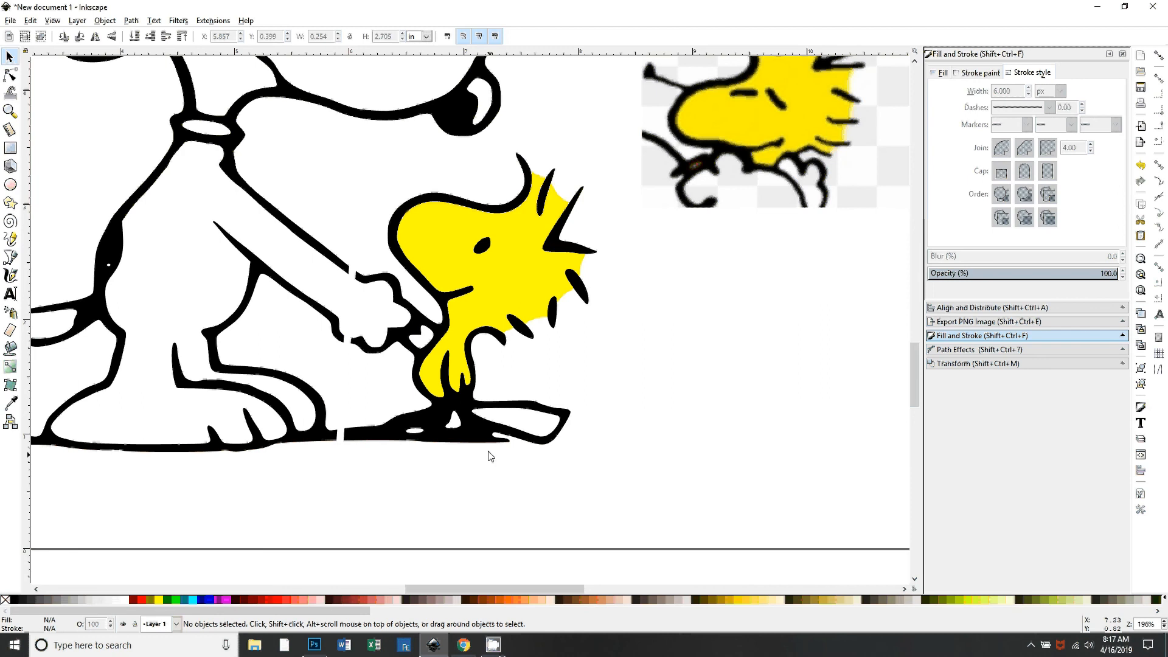
# Step: Bucket-fill Woodstock's outline on the bird side of the white dividing line, and recolor the new fill green
pyautogui.press('+')
pyautogui.scroll(2, 601, 392)
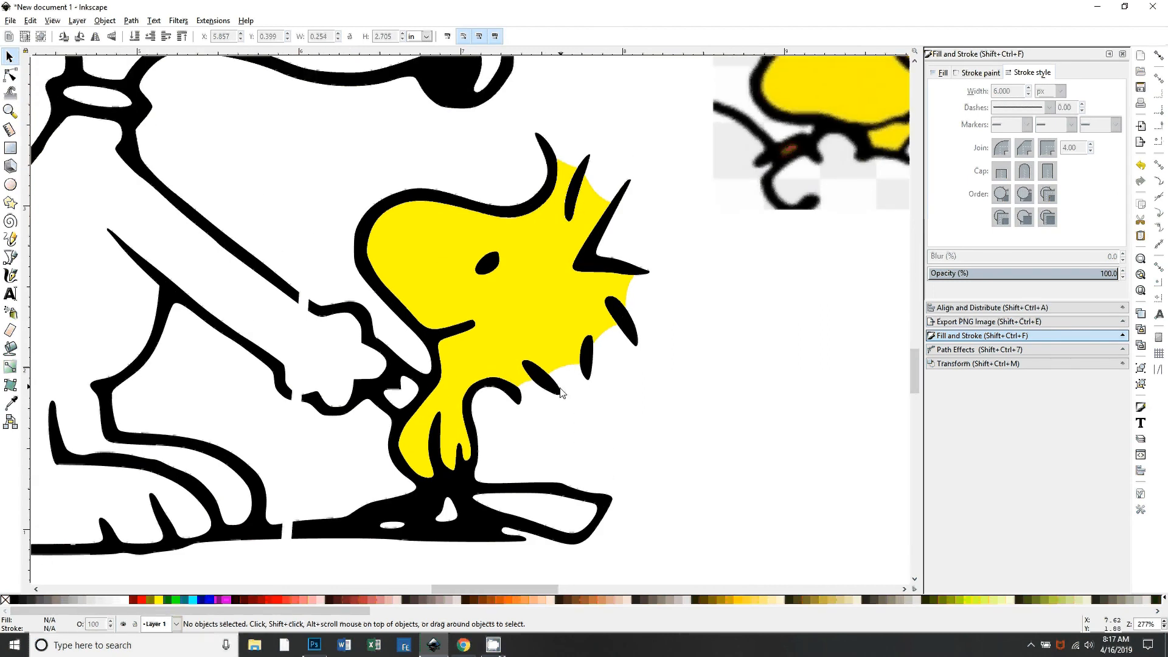
pyautogui.scroll(1, 523, 430)
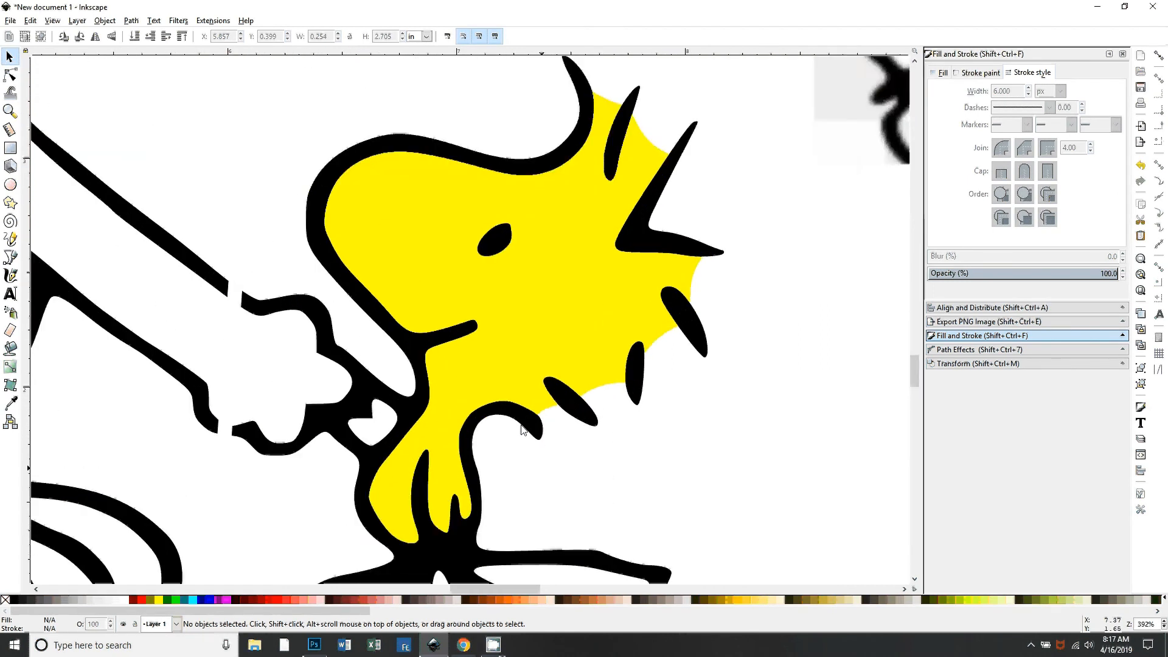
pyautogui.scroll(-1, 521, 430)
pyautogui.scroll(-2, 519, 403)
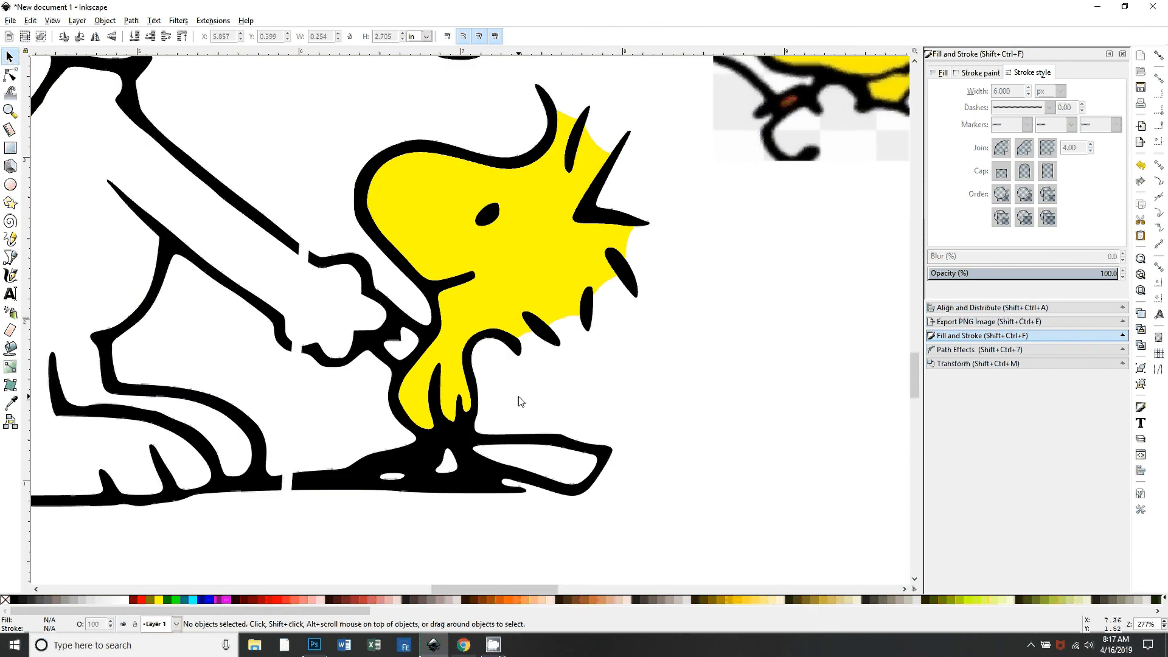
pyautogui.click(14, 349)
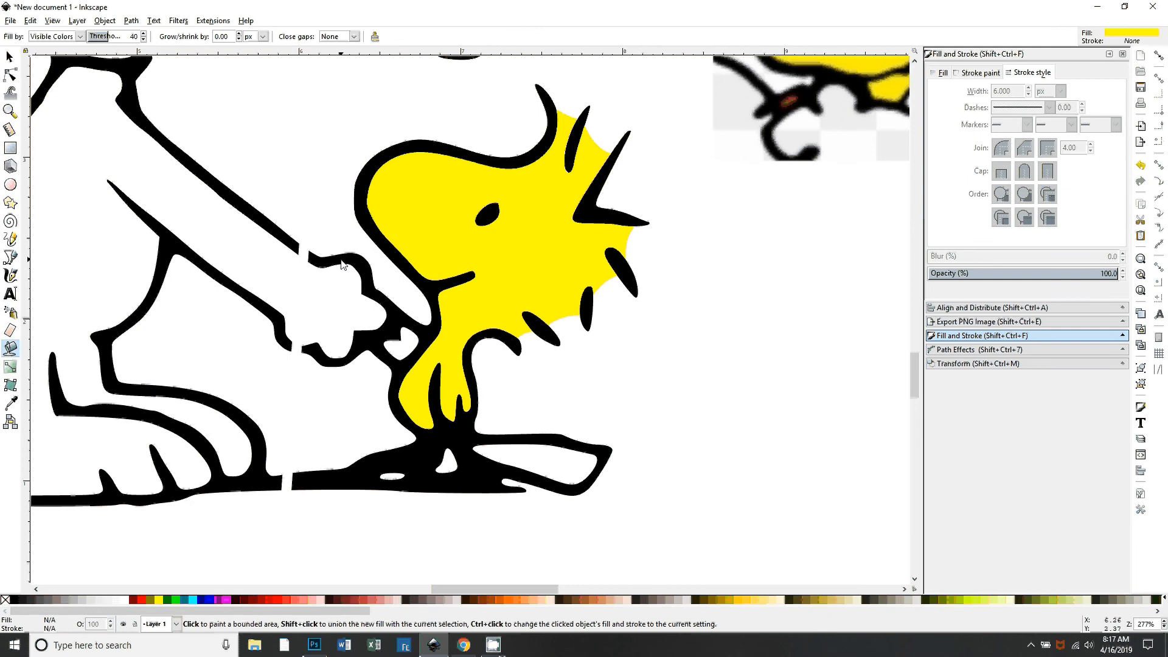
pyautogui.click(301, 486)
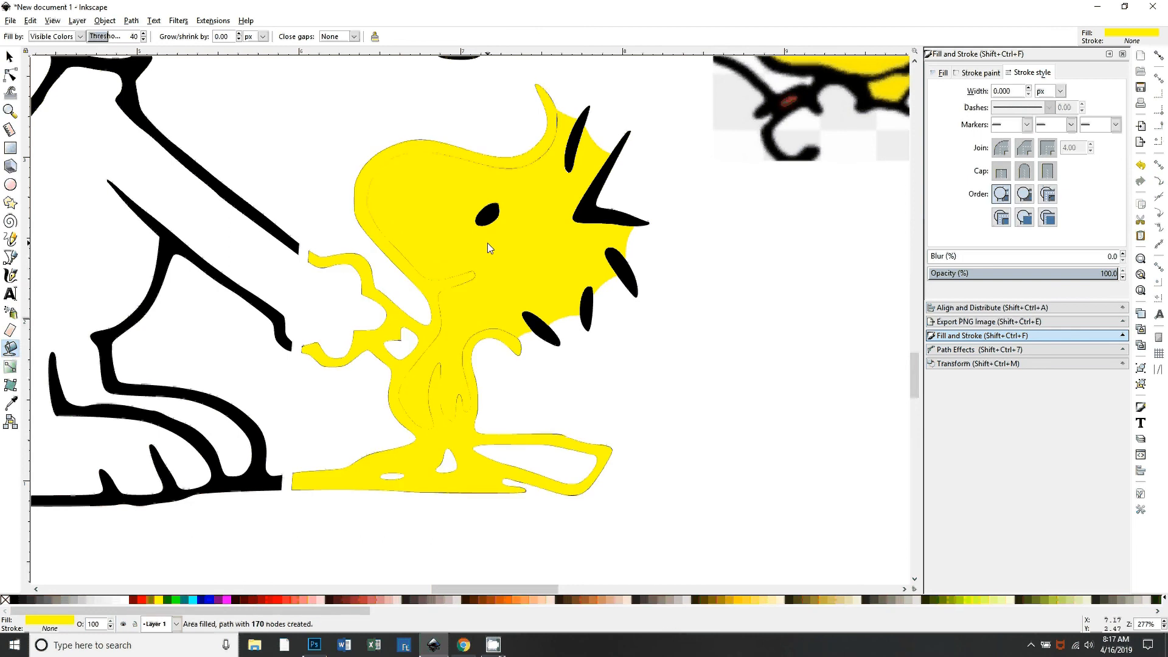
pyautogui.click(177, 598)
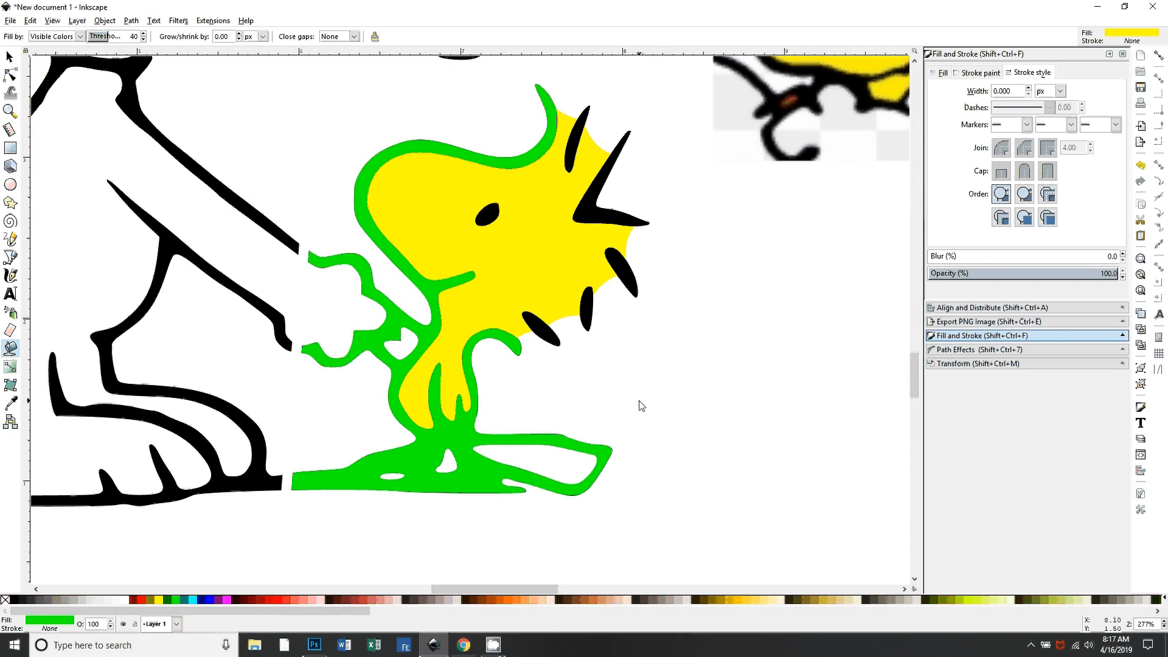
# Step: Add Woodstock's separate hair and feather strokes and his eye to the green outline fill as one united path
pyautogui.click(576, 145)
pyautogui.click(597, 210)
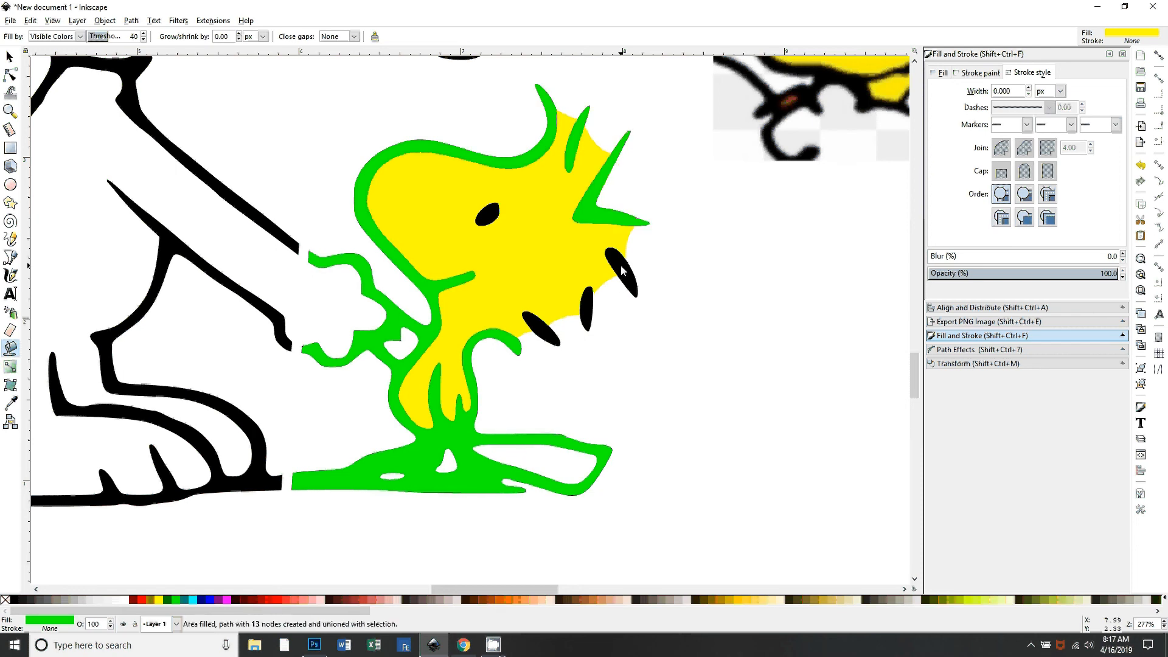
pyautogui.click(622, 270)
pyautogui.click(587, 307)
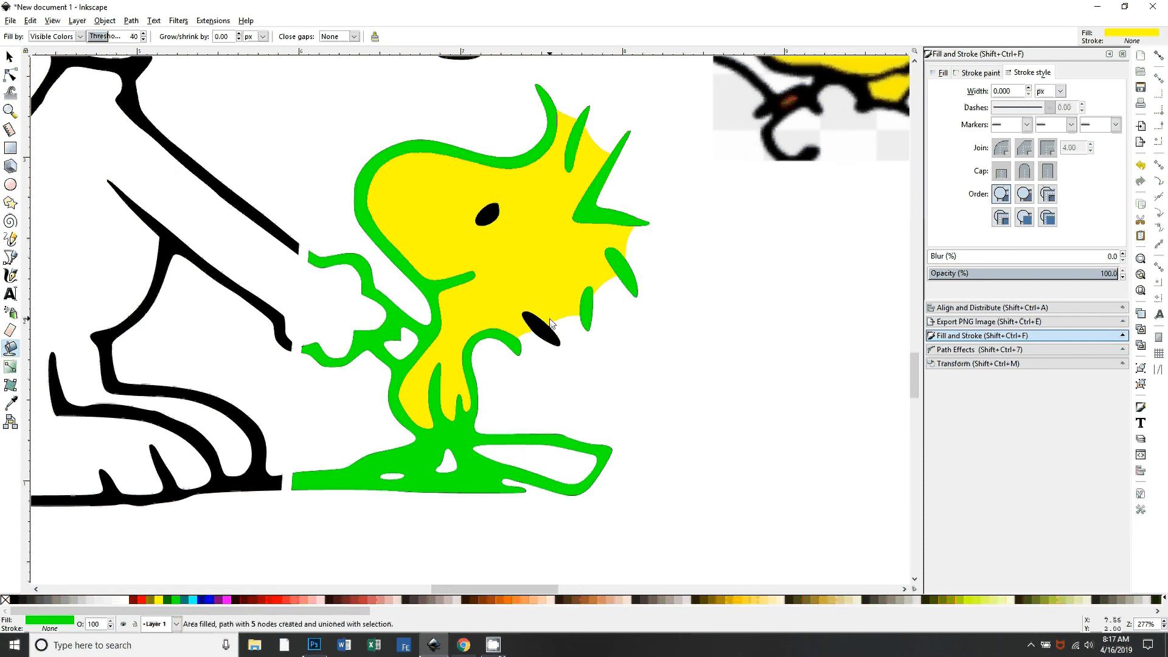
pyautogui.click(551, 322)
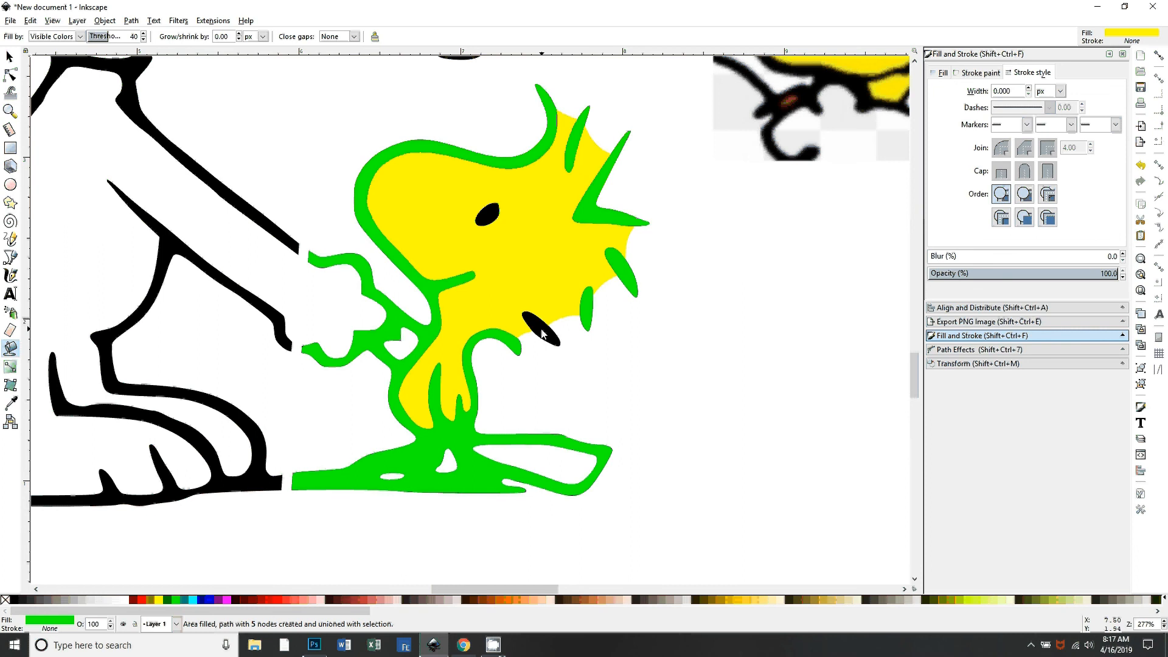
pyautogui.click(494, 218)
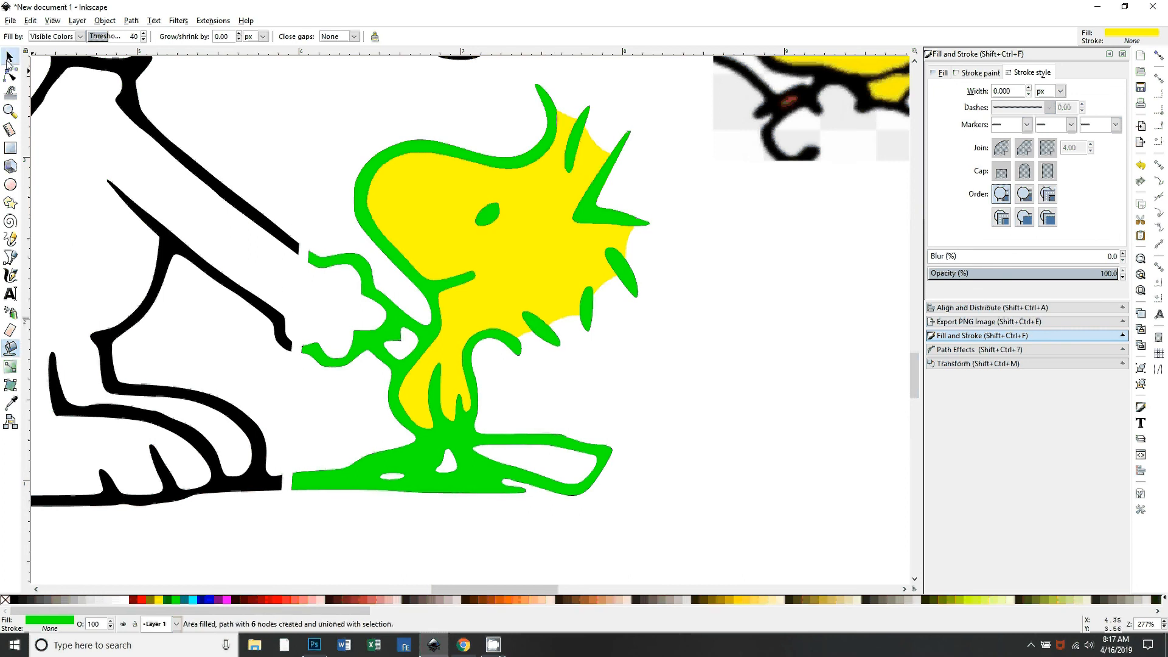
# Step: Try moving the green outline and the yellow fill off the black line art, and undo both moves
pyautogui.click(9, 58)
pyautogui.moveTo(398, 152); pyautogui.dragTo(659, 287)
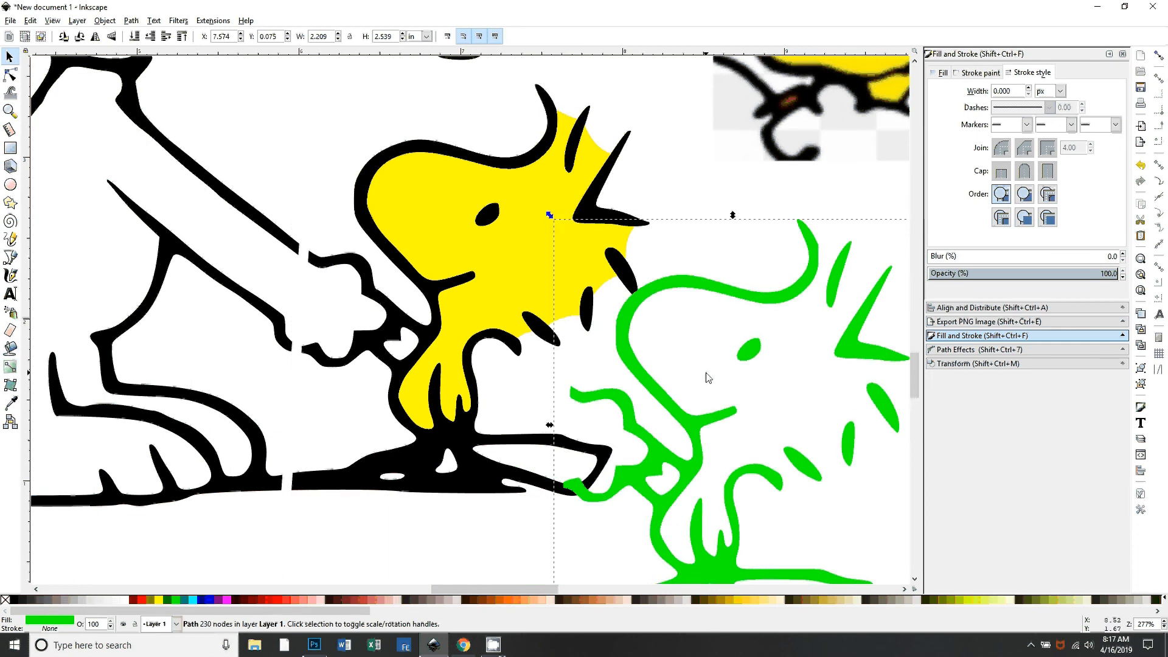
pyautogui.hotkey('ctrl', 'z')
pyautogui.click(744, 459)
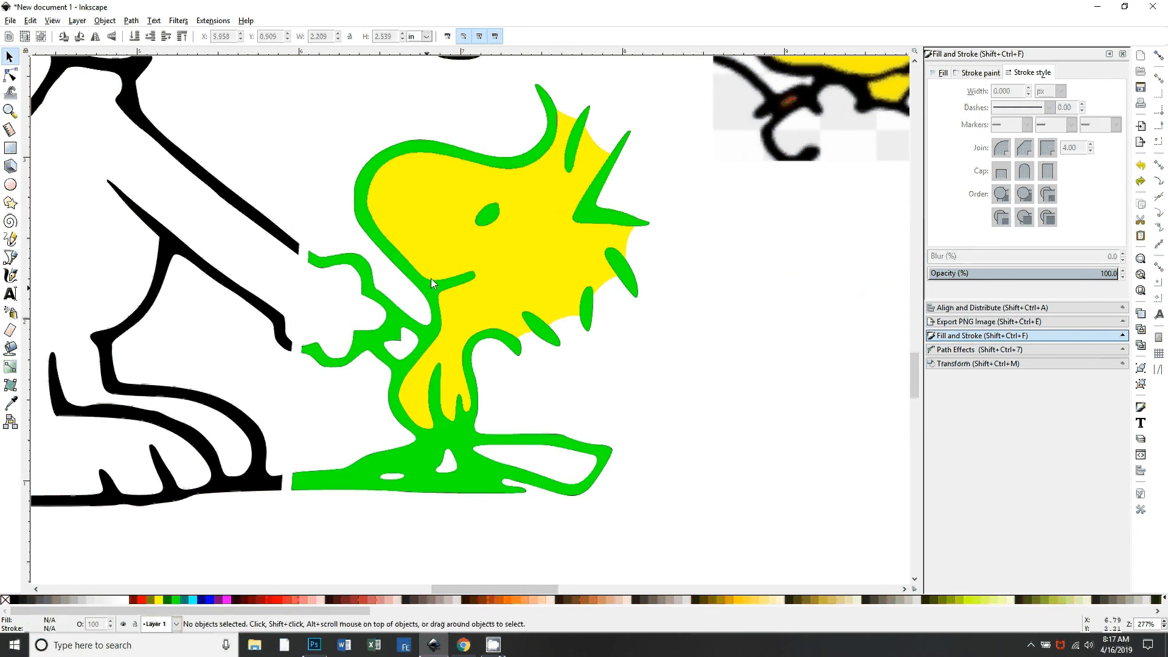
pyautogui.click(456, 245)
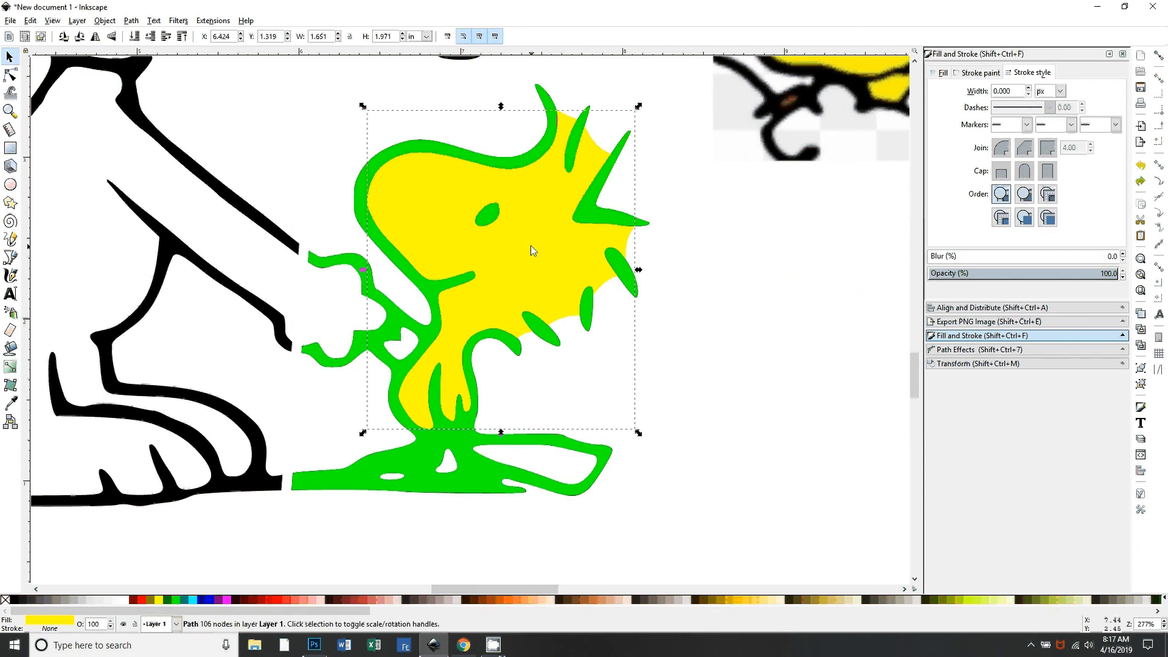
pyautogui.moveTo(530, 246); pyautogui.dragTo(600, 370)
pyautogui.hotkey('ctrl', 'z')
# Step: Outset Woodstock's yellow fill to a size of 1.673 by 1.994 in so it overlaps the outline
pyautogui.press('ctrl')
pyautogui.press('ctrl')
pyautogui.keyDown('ctrl'); pyautogui.click(502, 284); pyautogui.keyUp('ctrl')
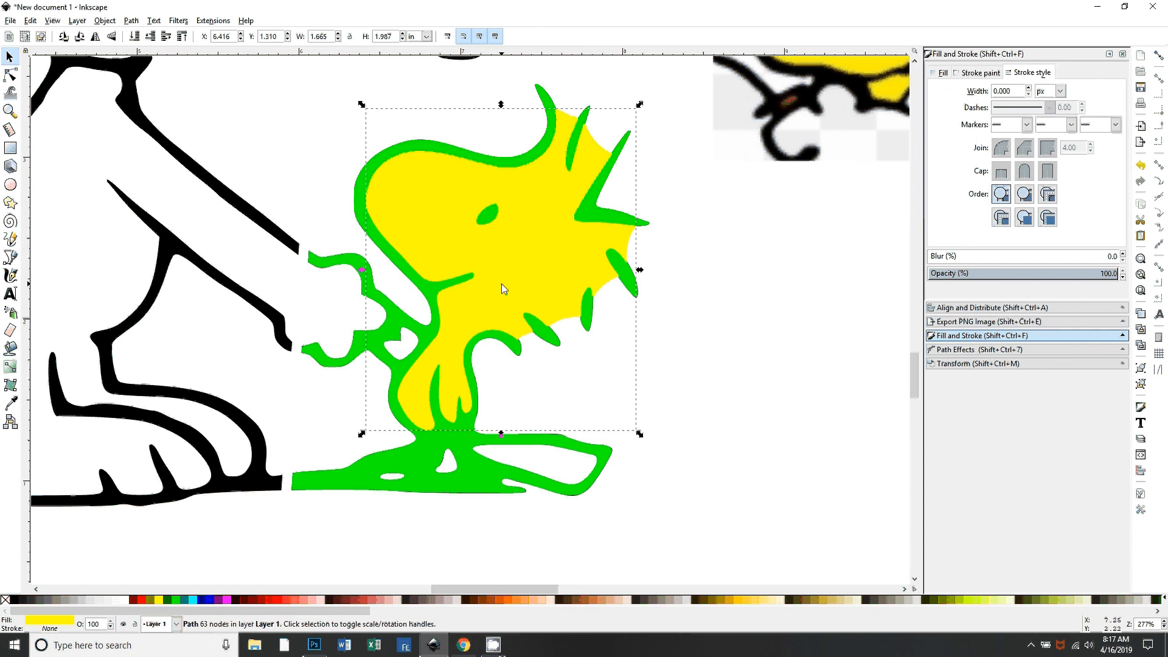
pyautogui.hotkey('ctrl', 'l')
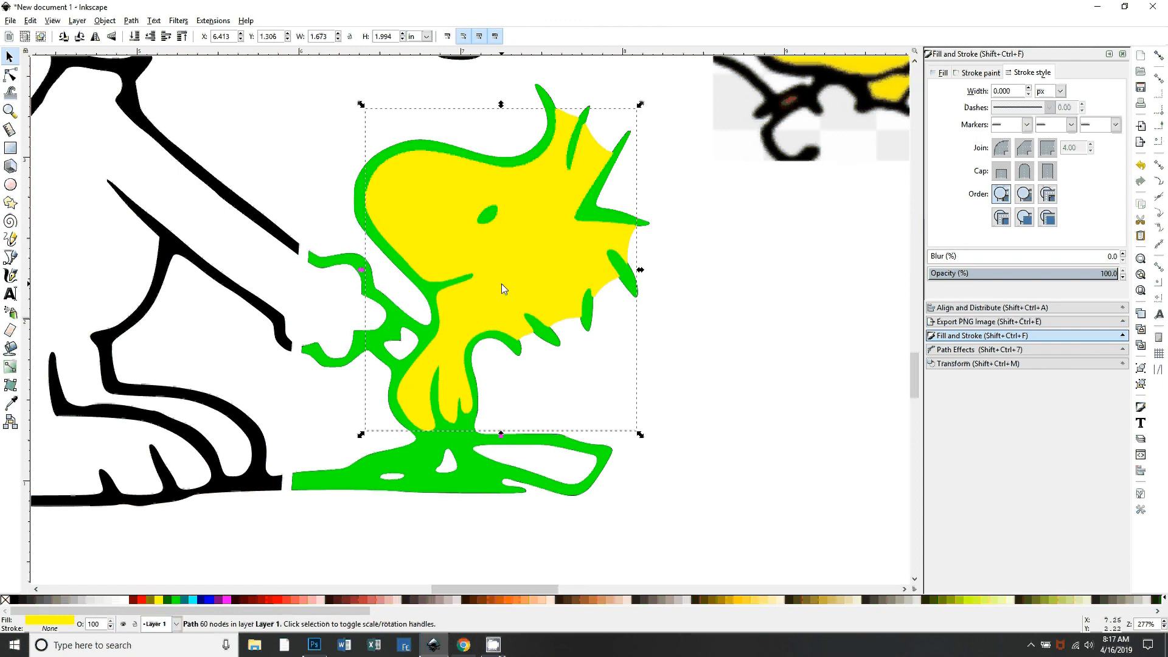
# Step: Try moving Woodstock's yellow fill off the line art, and undo the move
pyautogui.press('shift')
pyautogui.keyDown('shift'); pyautogui.click(247, 214); pyautogui.keyUp('shift')
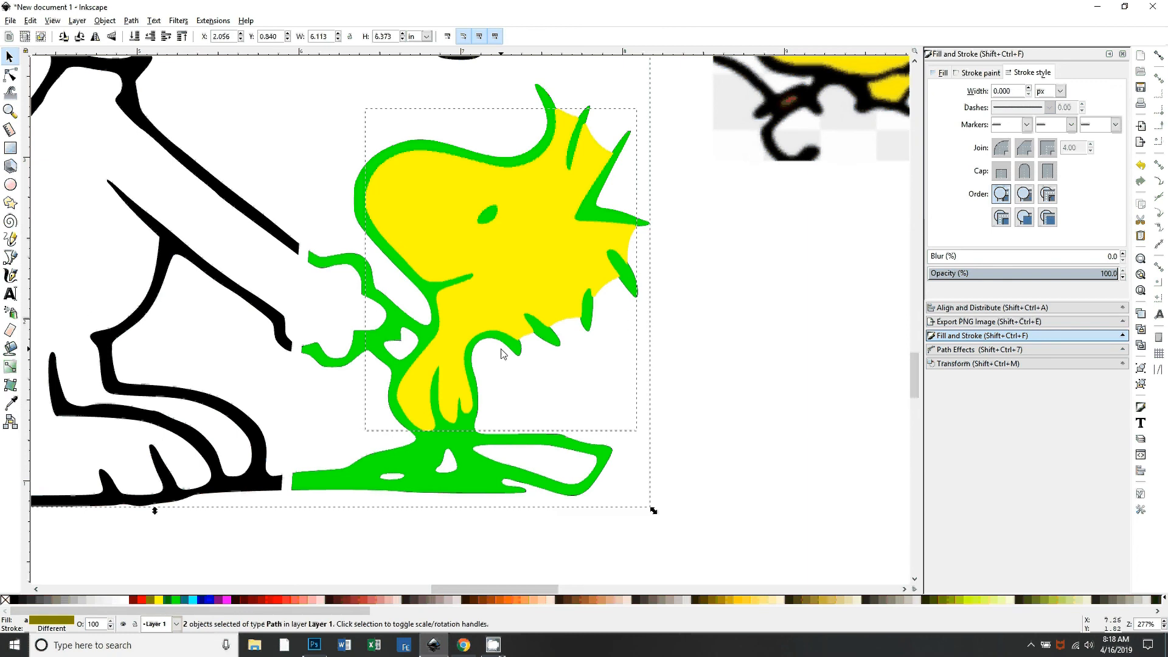
pyautogui.click(782, 391)
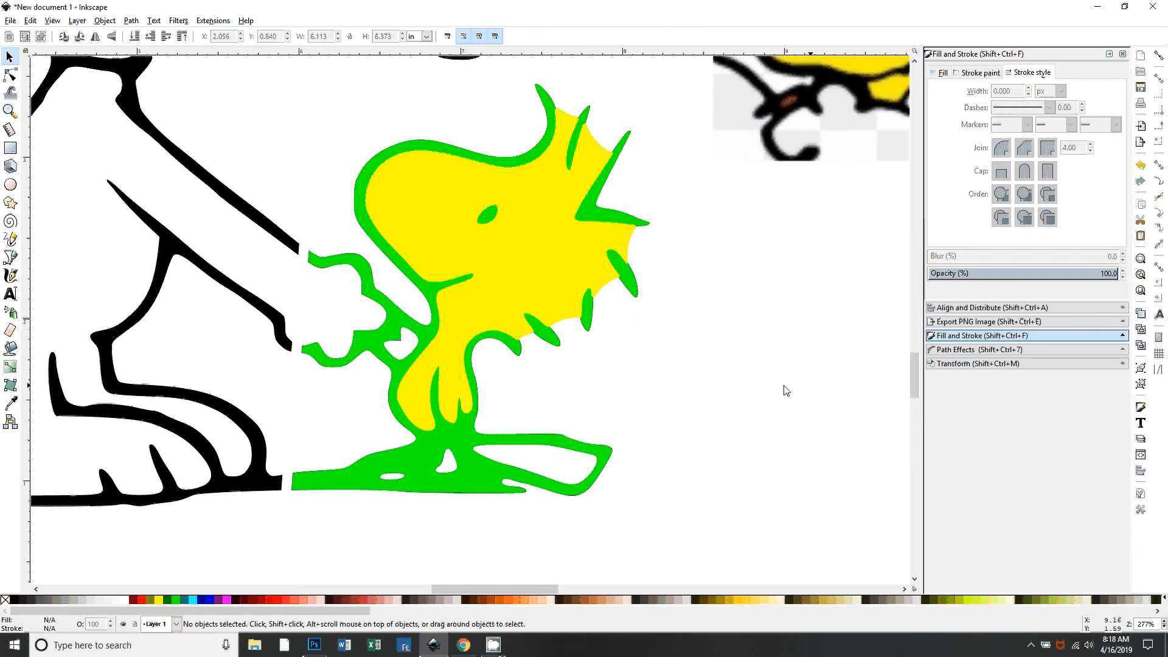
pyautogui.moveTo(505, 268); pyautogui.dragTo(571, 362)
pyautogui.hotkey('ctrl', 'z')
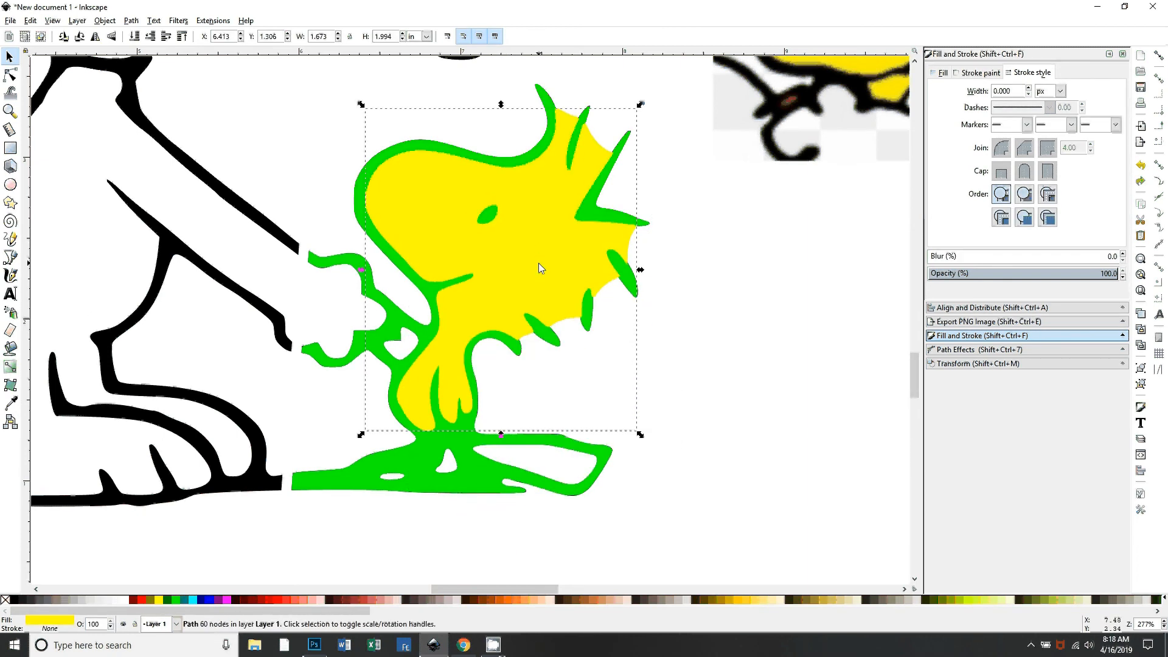
# Step: Redo the yellow fill's outset at 1.665 by 1.987 in, and unite a copy of it with the black line art
pyautogui.press('Escape')
pyautogui.click(444, 242)
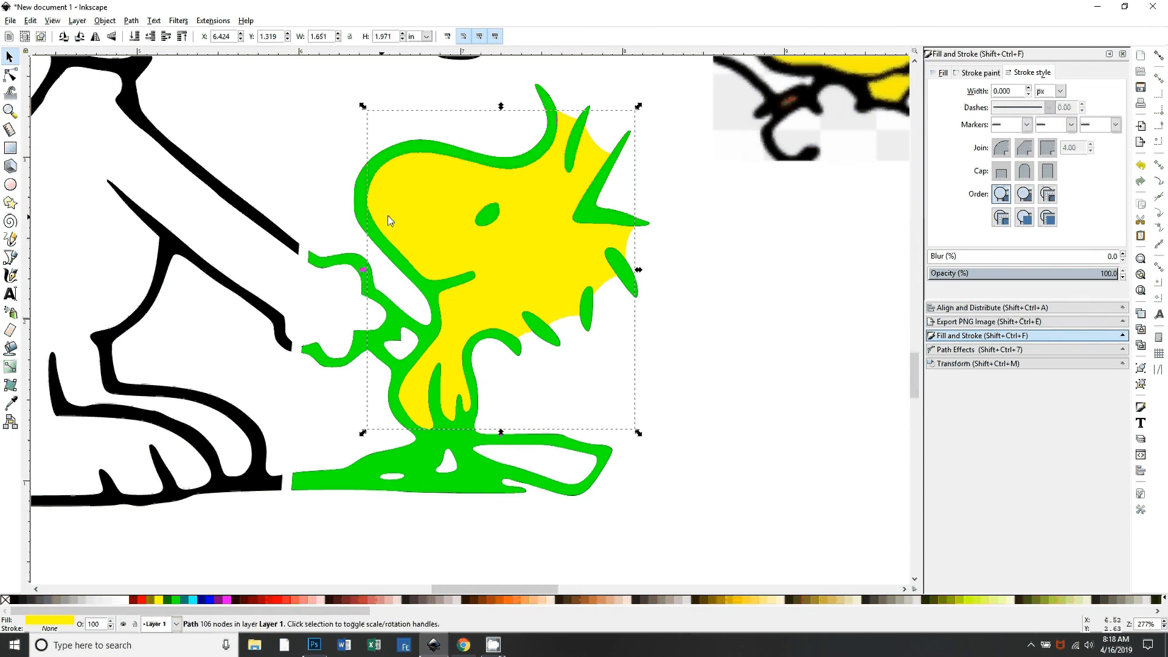
pyautogui.hotkey('ctrl', 'l')
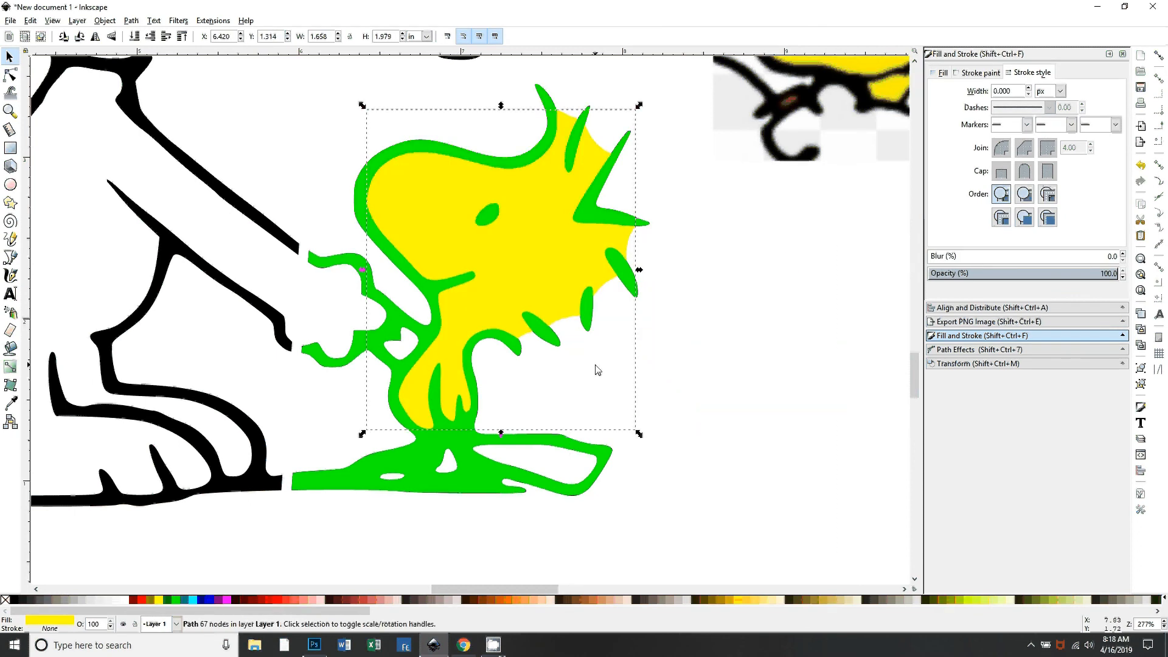
pyautogui.hotkey('ctrl', 'l')
pyautogui.keyDown('shift'); pyautogui.click(237, 195); pyautogui.keyUp('shift')
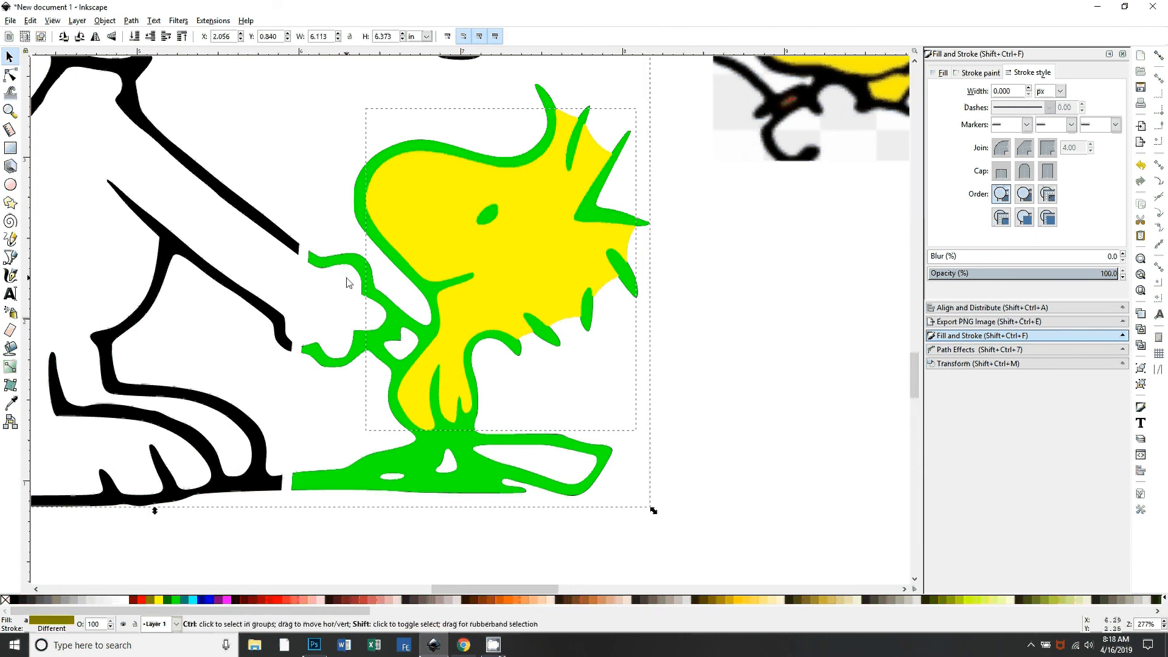
pyautogui.click(349, 282)
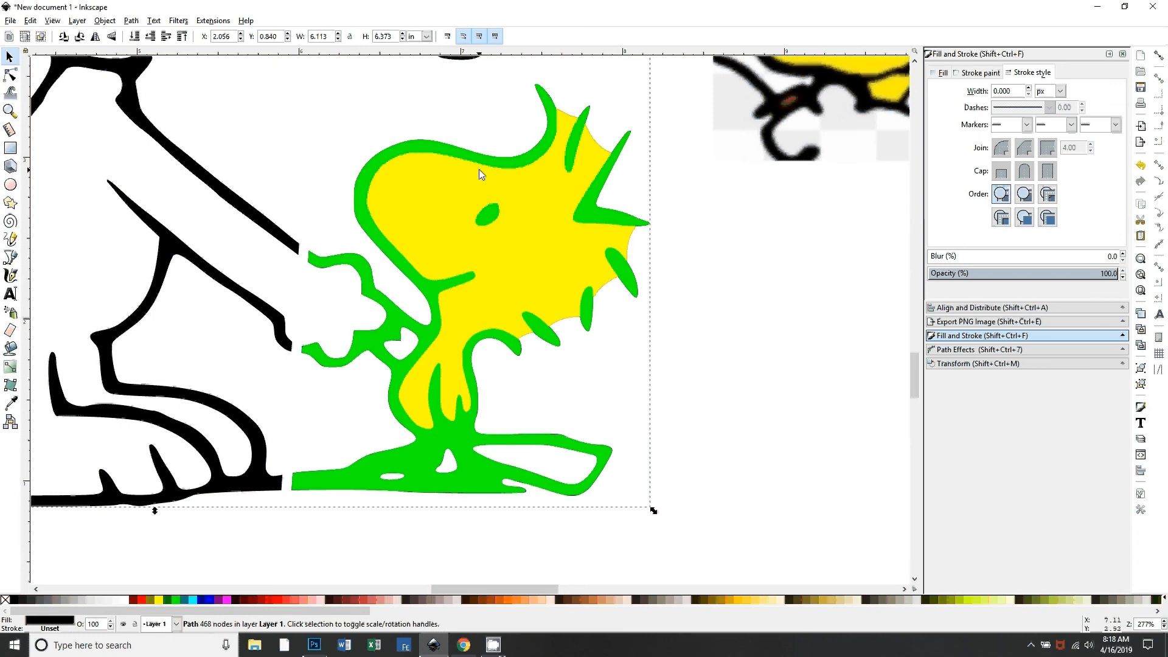
# Step: Move the green outline and the yellow fill aside to inspect the black shape beneath, and undo the moves
pyautogui.moveTo(397, 331); pyautogui.dragTo(764, 425)
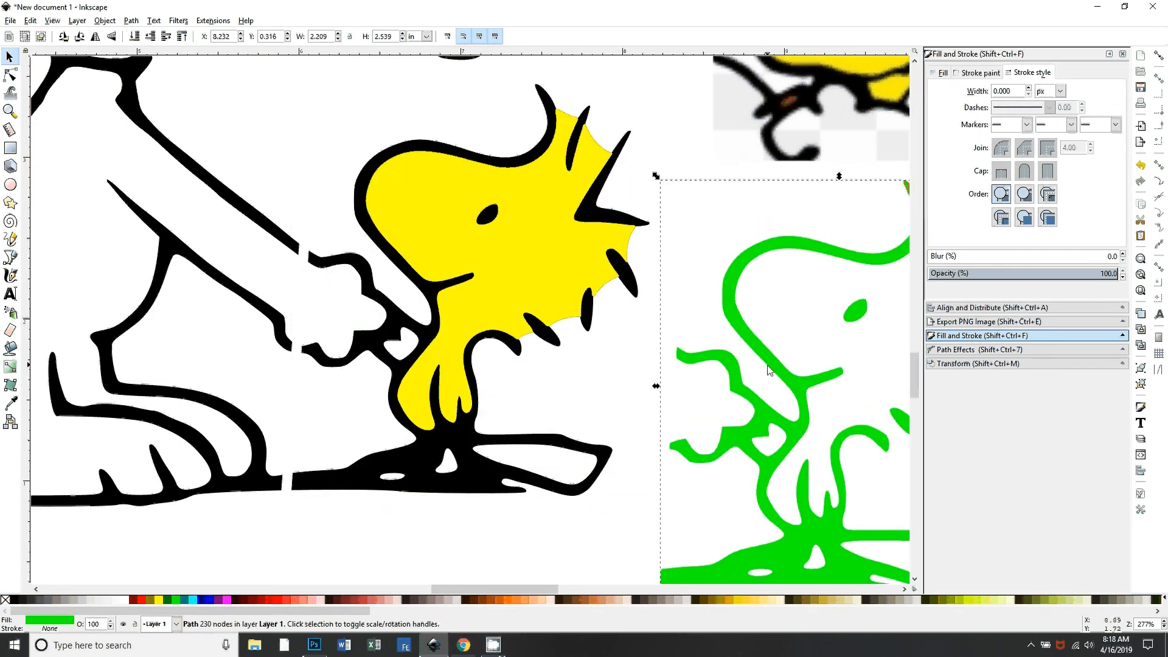
pyautogui.moveTo(774, 368); pyautogui.dragTo(811, 383)
pyautogui.press('+')
pyautogui.press('+')
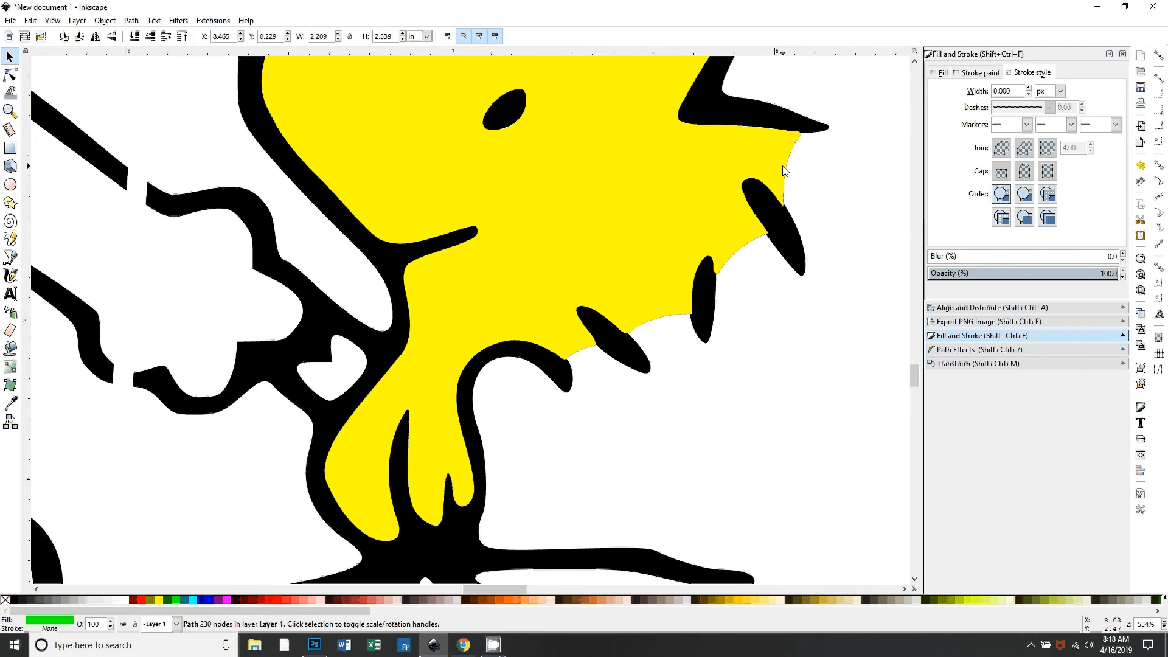
pyautogui.click(592, 184)
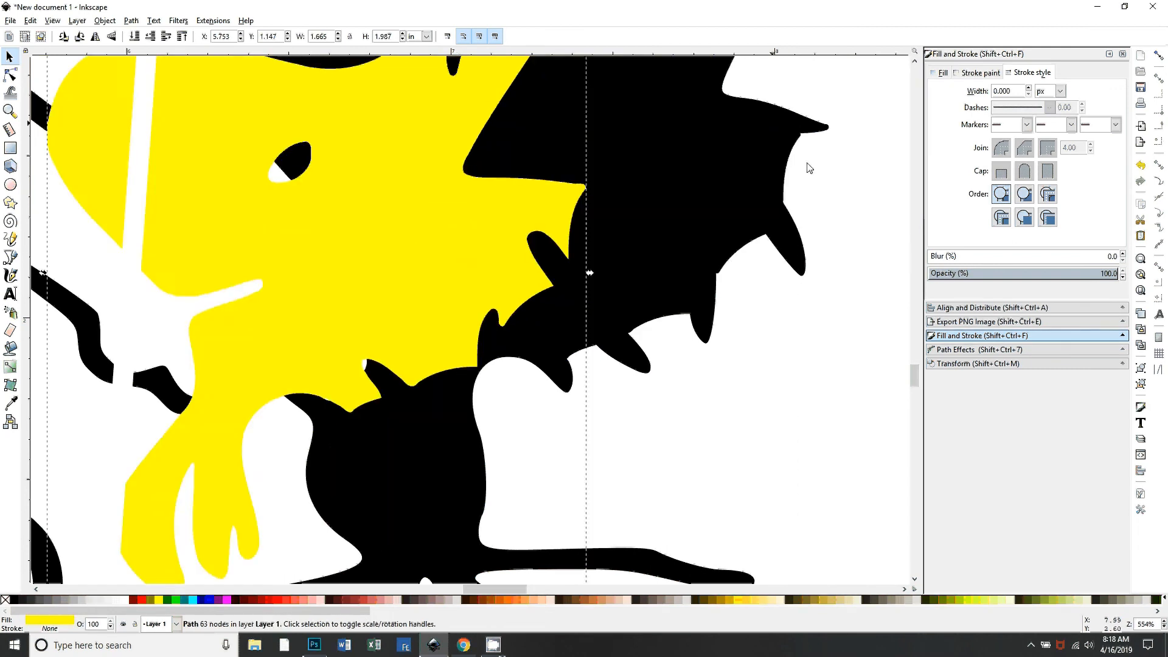
pyautogui.hotkey('ctrl', 'z')
pyautogui.hotkey('ctrl', 'z')
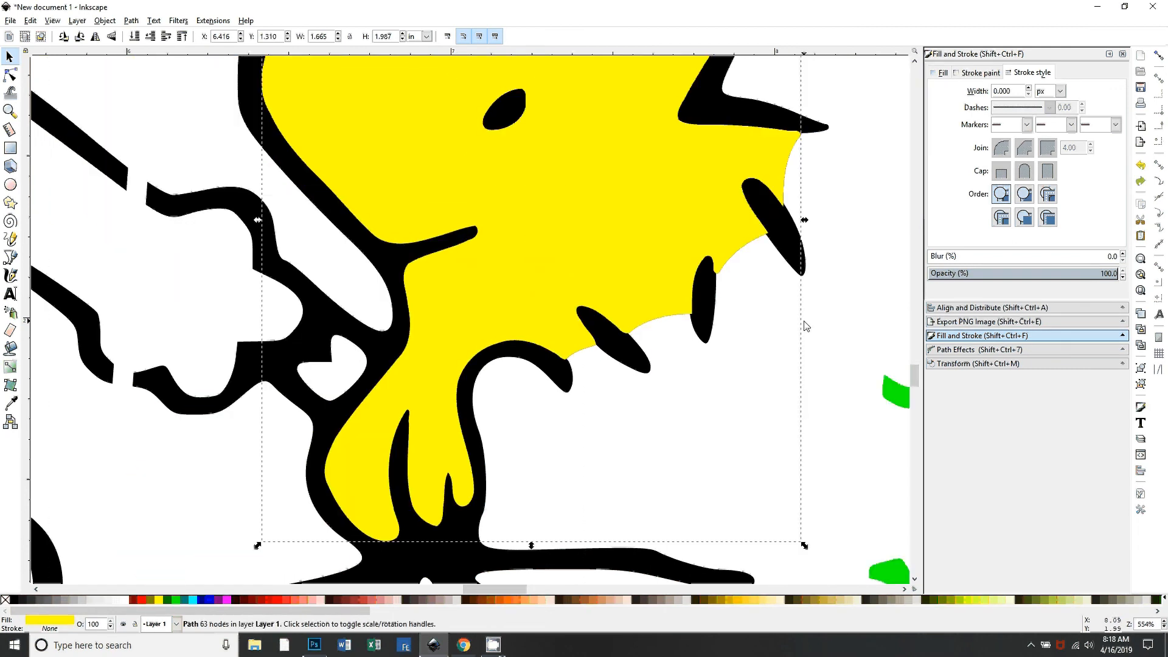
pyautogui.press('-')
pyautogui.press('-')
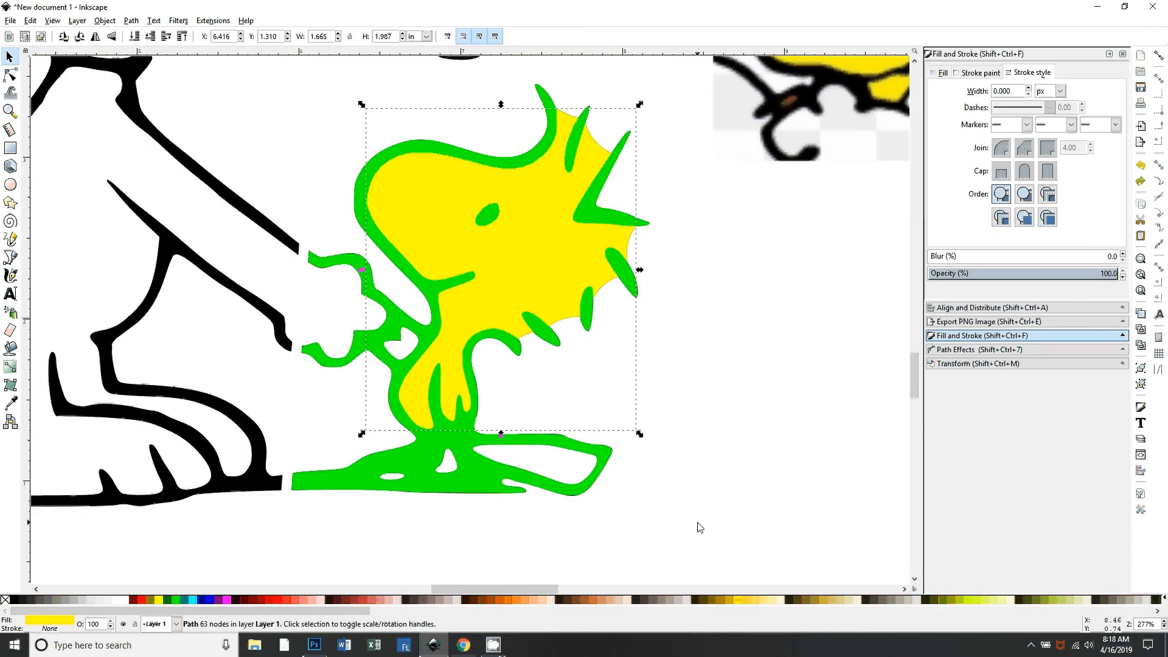
# Step: Subtract the green outline from Woodstock's yellow fill
pyautogui.moveTo(509, 153)
pyautogui.mouseDown()
pyautogui.moveTo(590, 227)
pyautogui.moveTo(491, 153)
pyautogui.mouseUp()
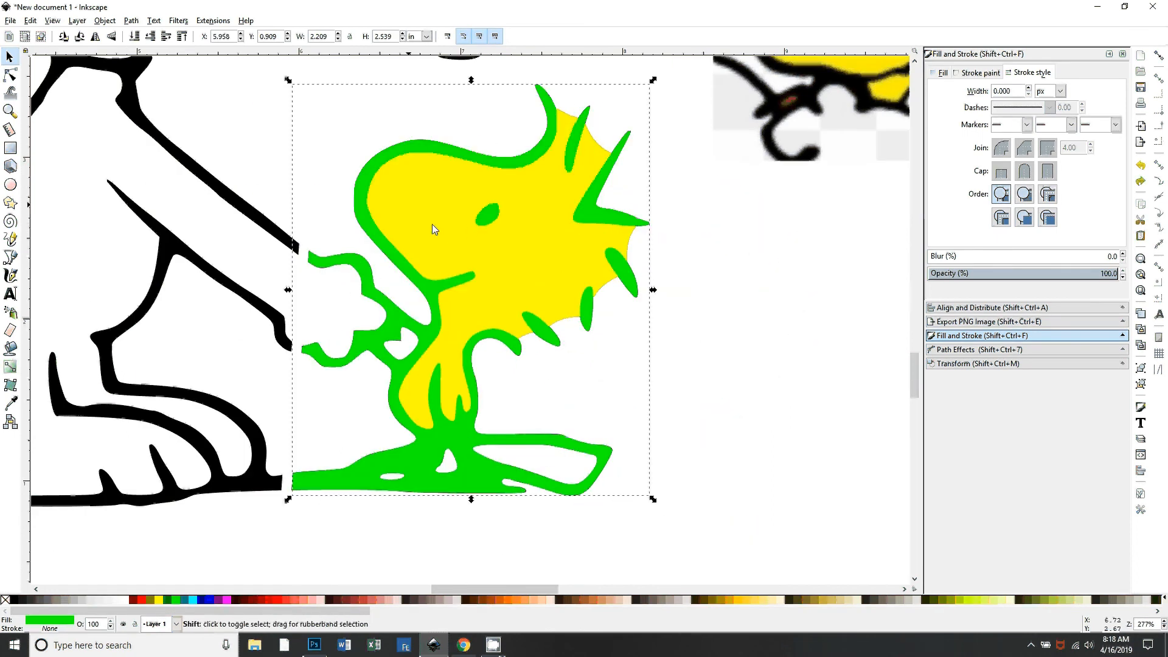
pyautogui.keyDown('shift'); pyautogui.click(430, 204); pyautogui.keyUp('shift')
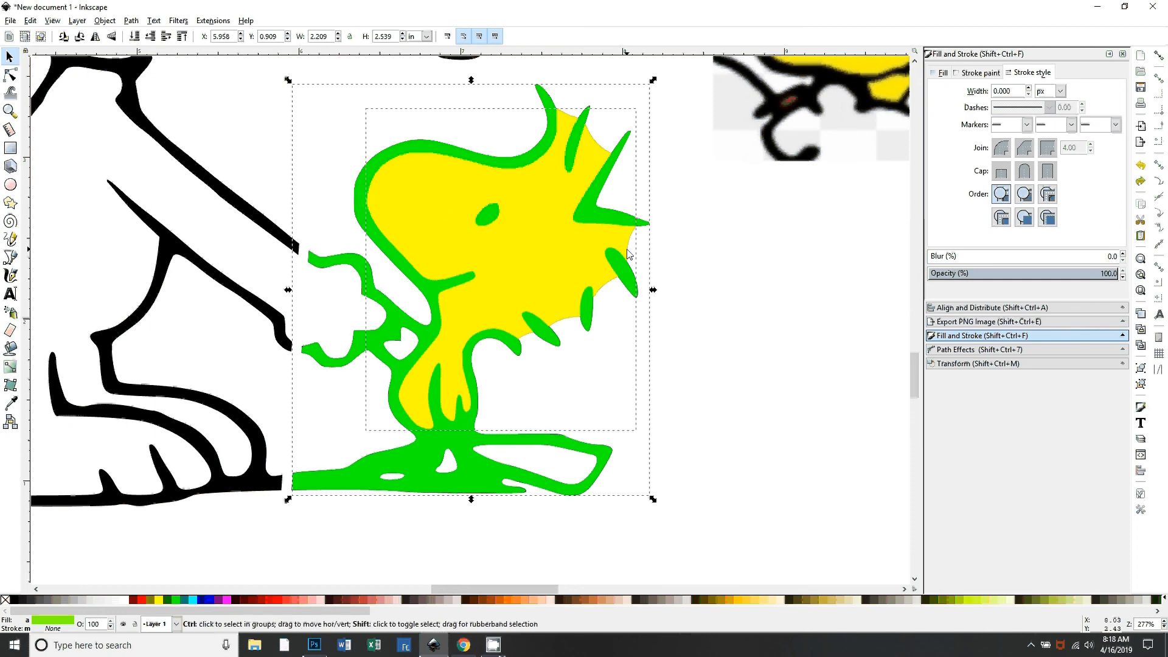
pyautogui.hotkey('ctrl', '-')
pyautogui.click(829, 444)
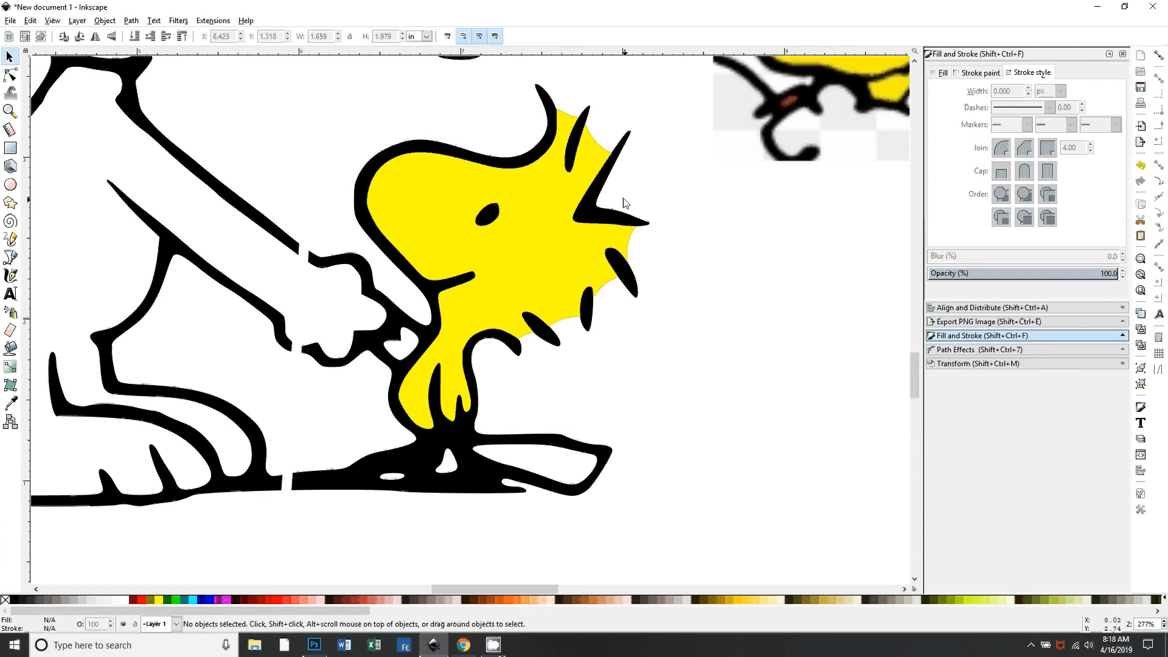
# Step: Move the cut yellow fill off the solid black shape twice to inspect both layers, undoing each move
pyautogui.scroll(2, 704, 334)
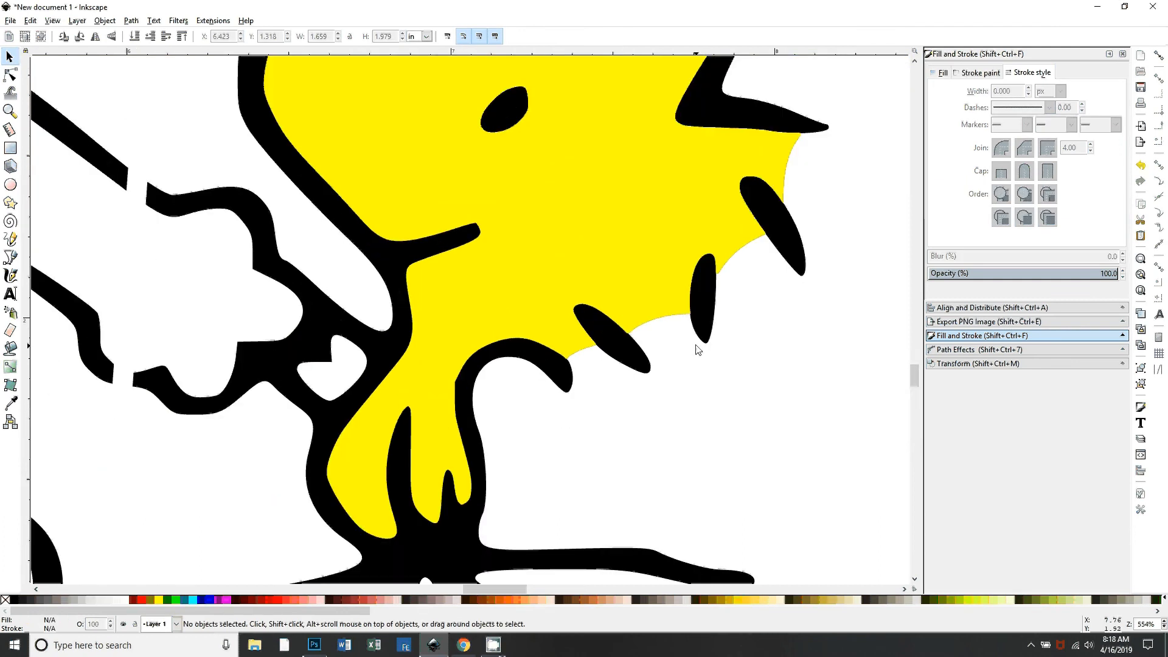
pyautogui.scroll(1, 696, 347)
pyautogui.press('-')
pyautogui.press('-')
pyautogui.moveTo(593, 193); pyautogui.dragTo(221, 322)
pyautogui.scroll(1, 679, 457)
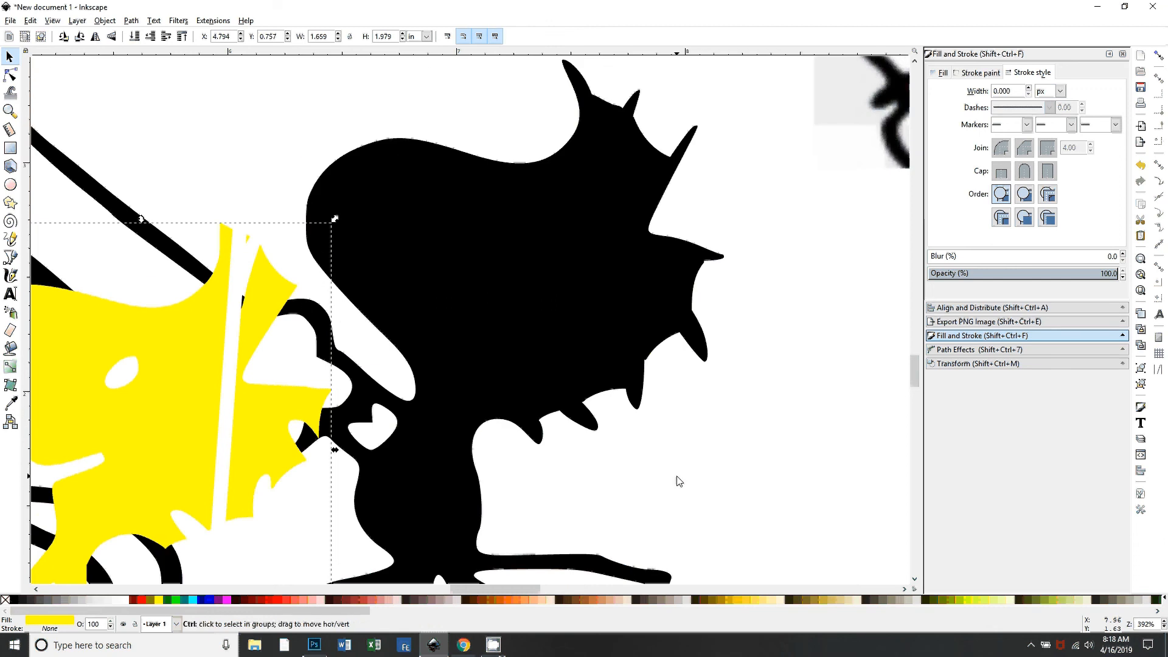
pyautogui.hotkey('ctrl', 'z')
pyautogui.press('-')
pyautogui.press('-')
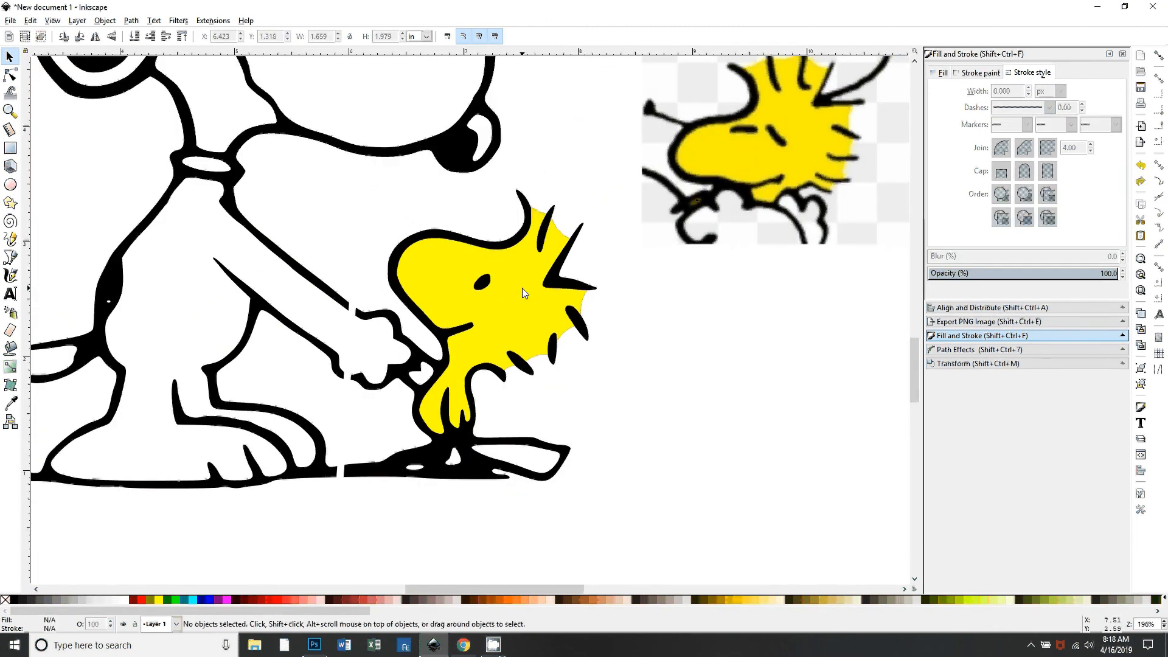
pyautogui.moveTo(521, 308); pyautogui.dragTo(678, 424)
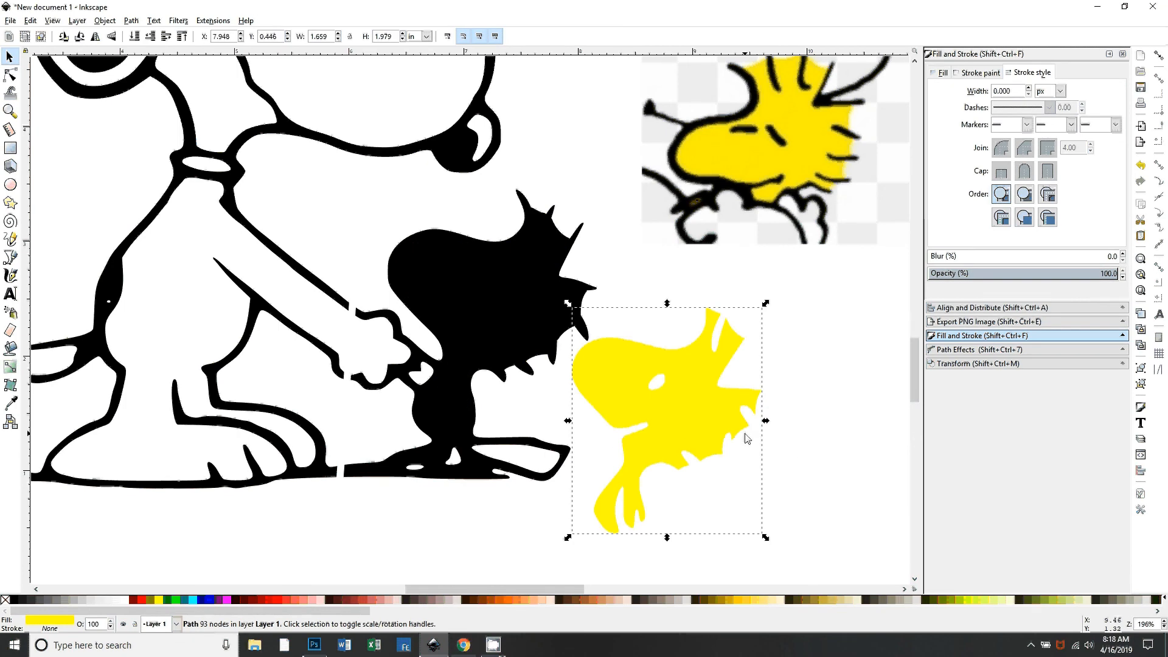
pyautogui.hotkey('ctrl', 'z')
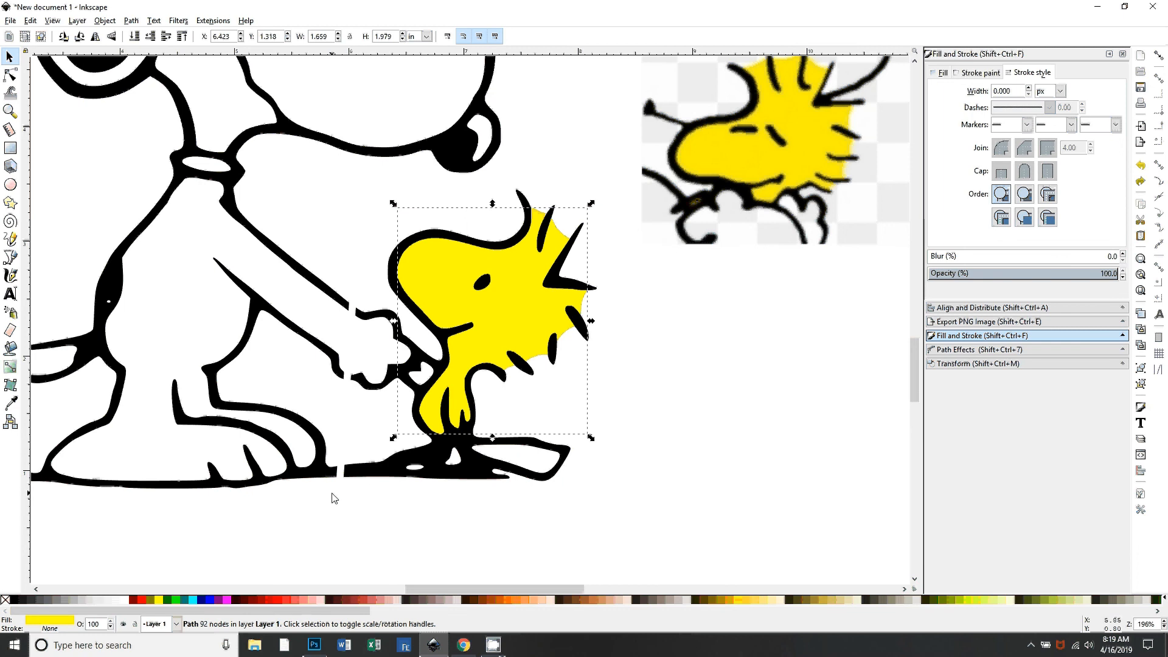
# Step: Delete the white dividing line between Snoopy and Woodstock, and inspect the rejoined line art
pyautogui.click(340, 474)
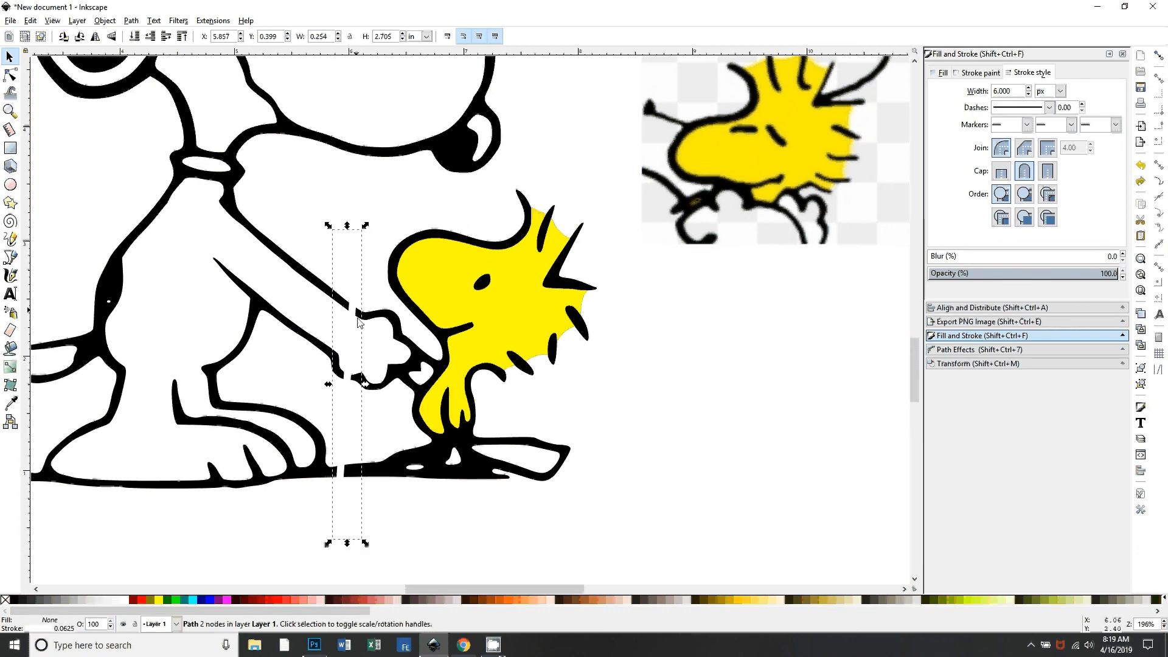
pyautogui.press('Delete')
pyautogui.press('-')
pyautogui.press('-')
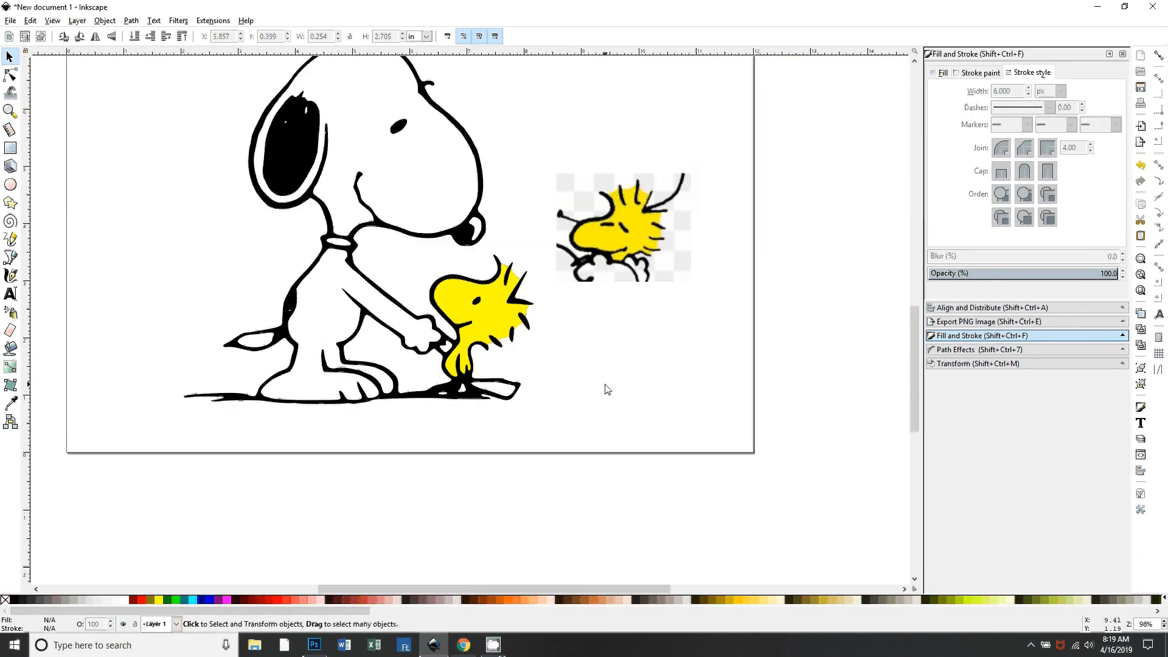
pyautogui.press('+')
pyautogui.scroll(2, 566, 523)
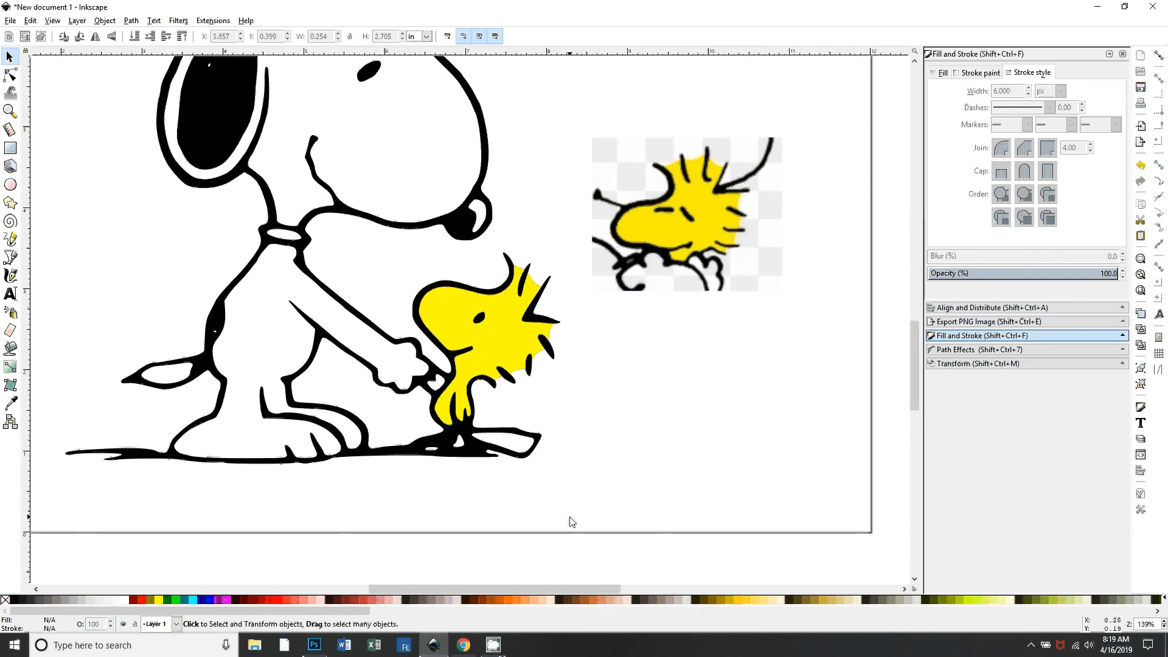
pyautogui.press('+')
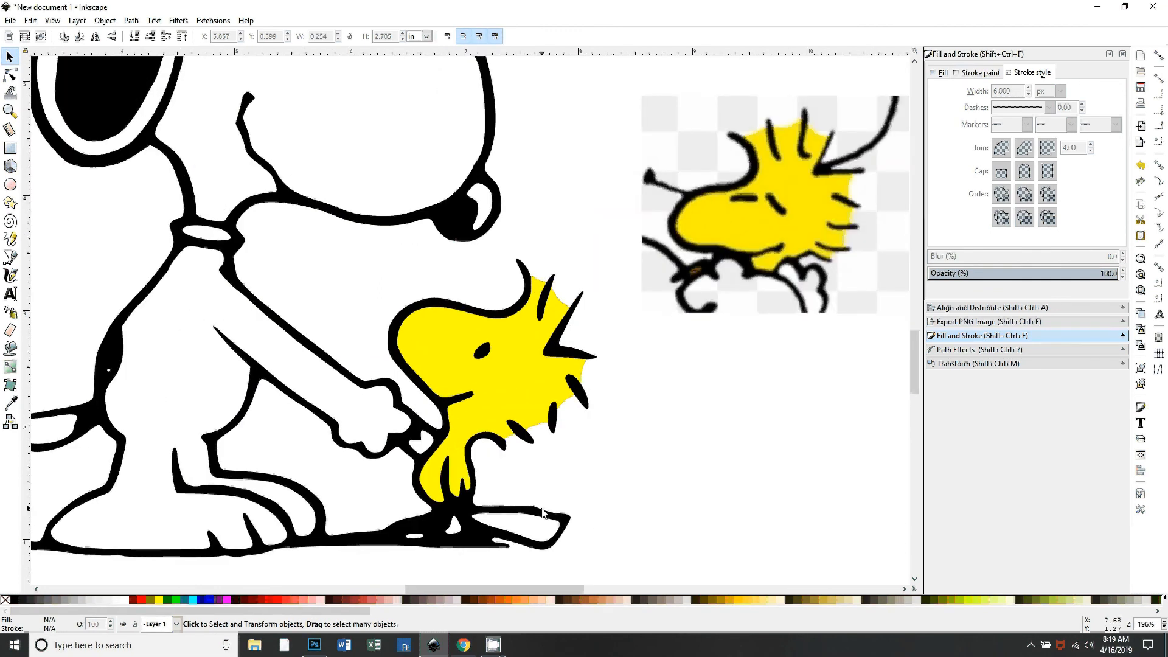
pyautogui.press('+')
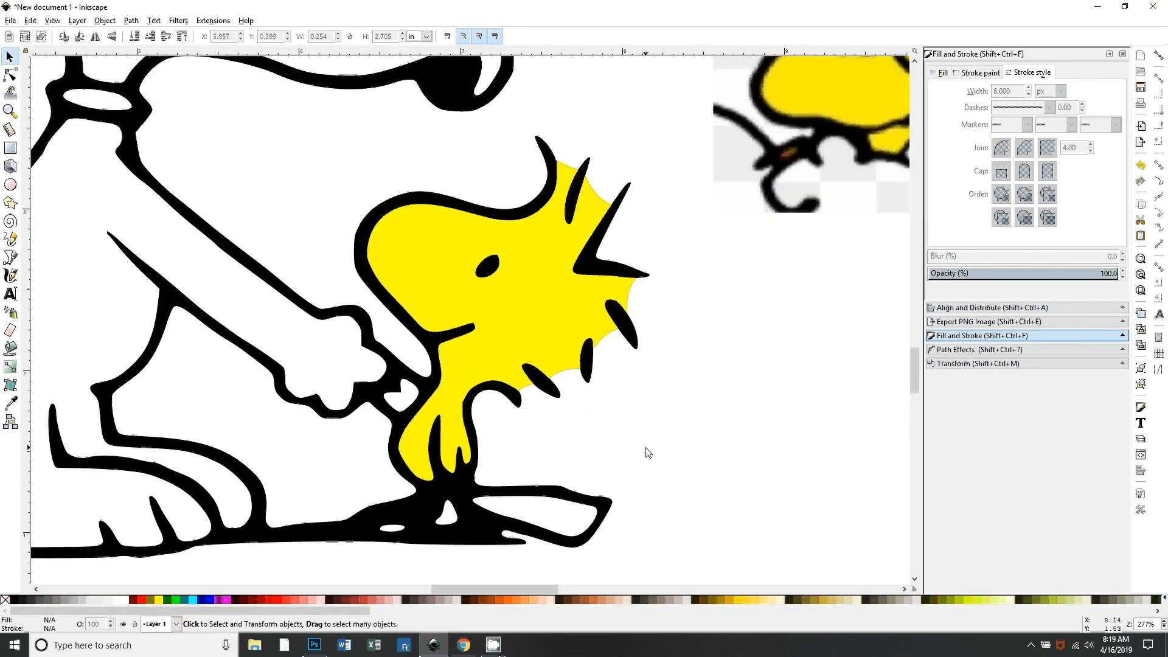
pyautogui.scroll(-1, 648, 453)
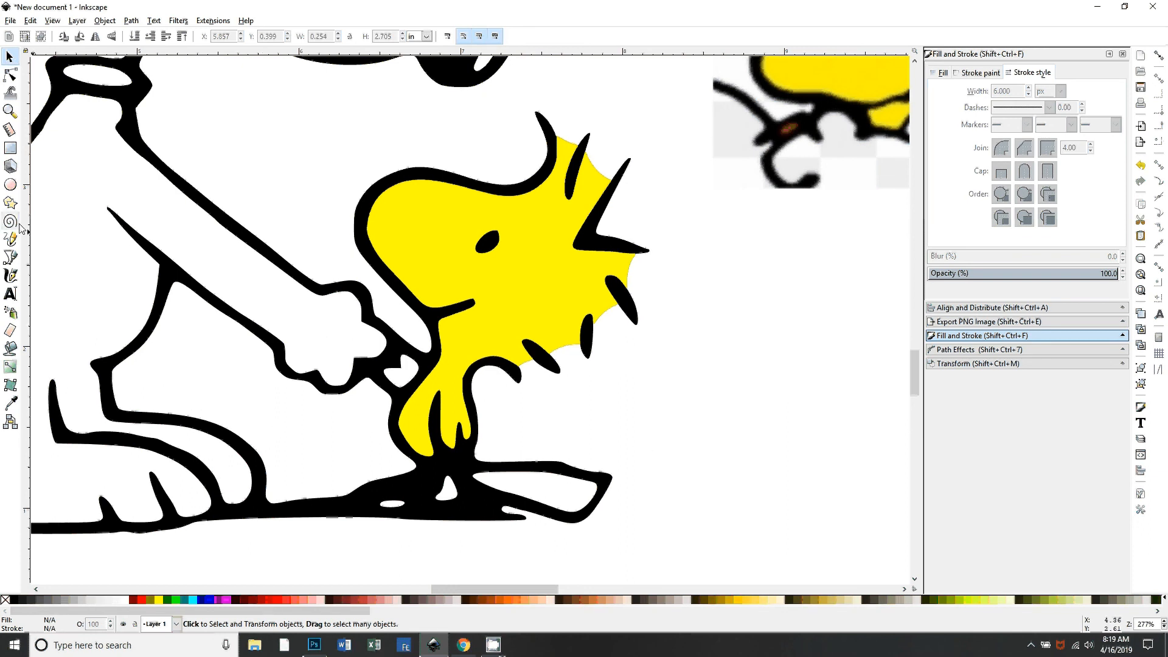
# Step: Try covering Snoopy's arm and foot lines with a white rectangle about 0.466 by 2.657 in, and delete it
pyautogui.click(10, 148)
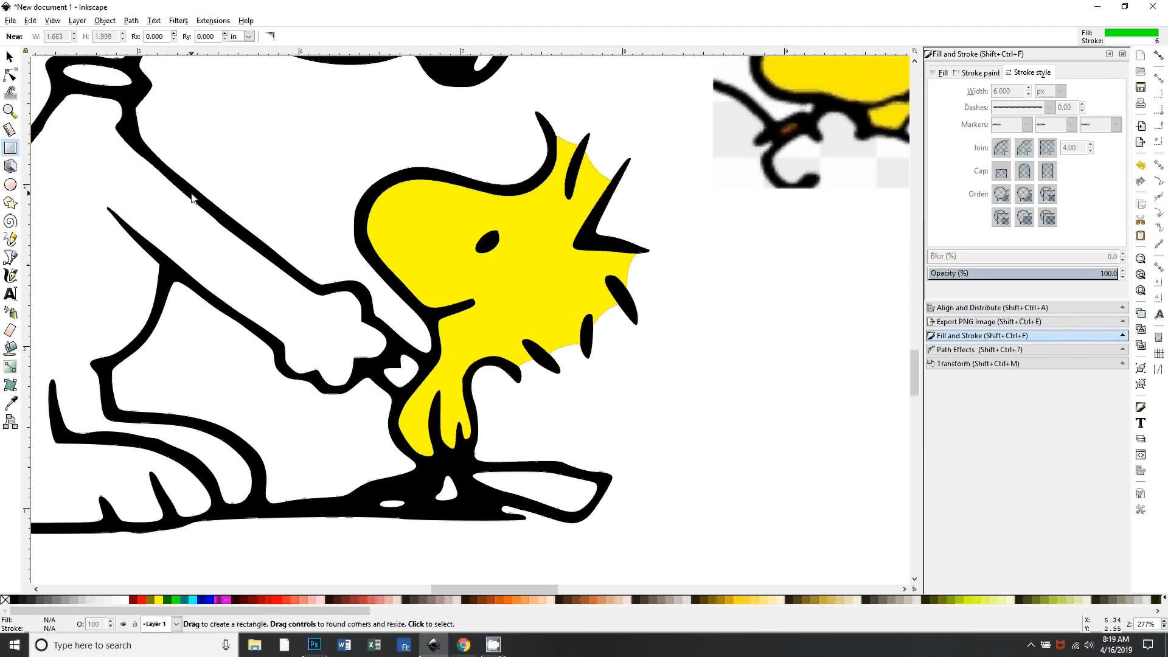
pyautogui.moveTo(194, 146); pyautogui.dragTo(265, 577)
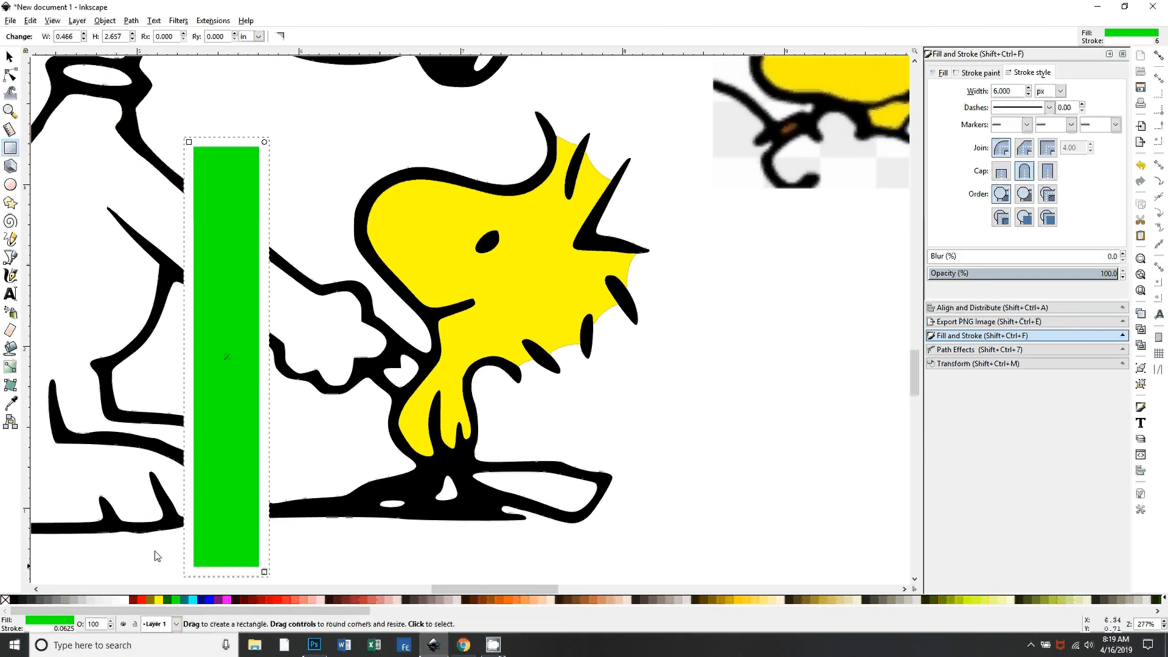
pyautogui.click(121, 602)
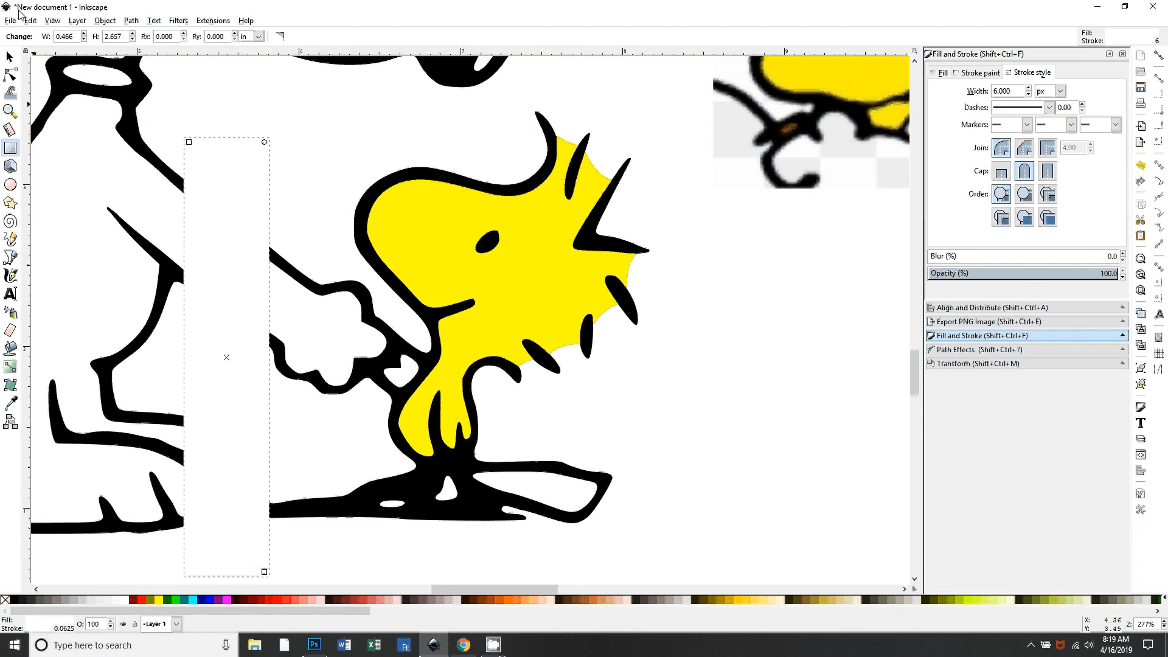
pyautogui.click(9, 56)
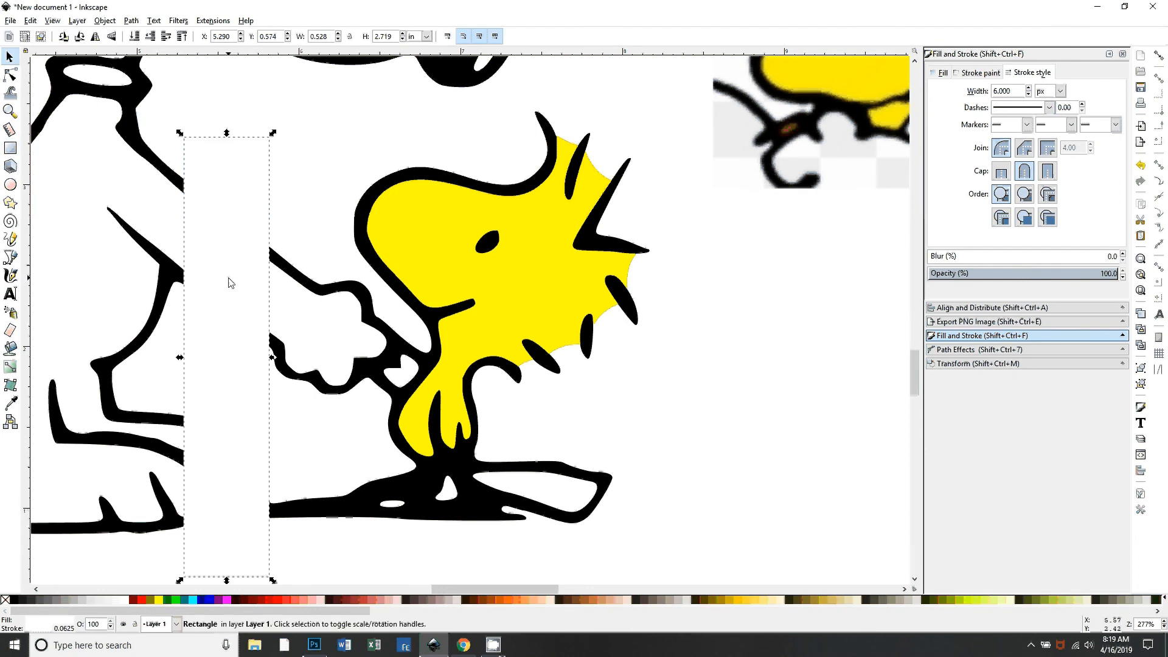
pyautogui.press('Delete')
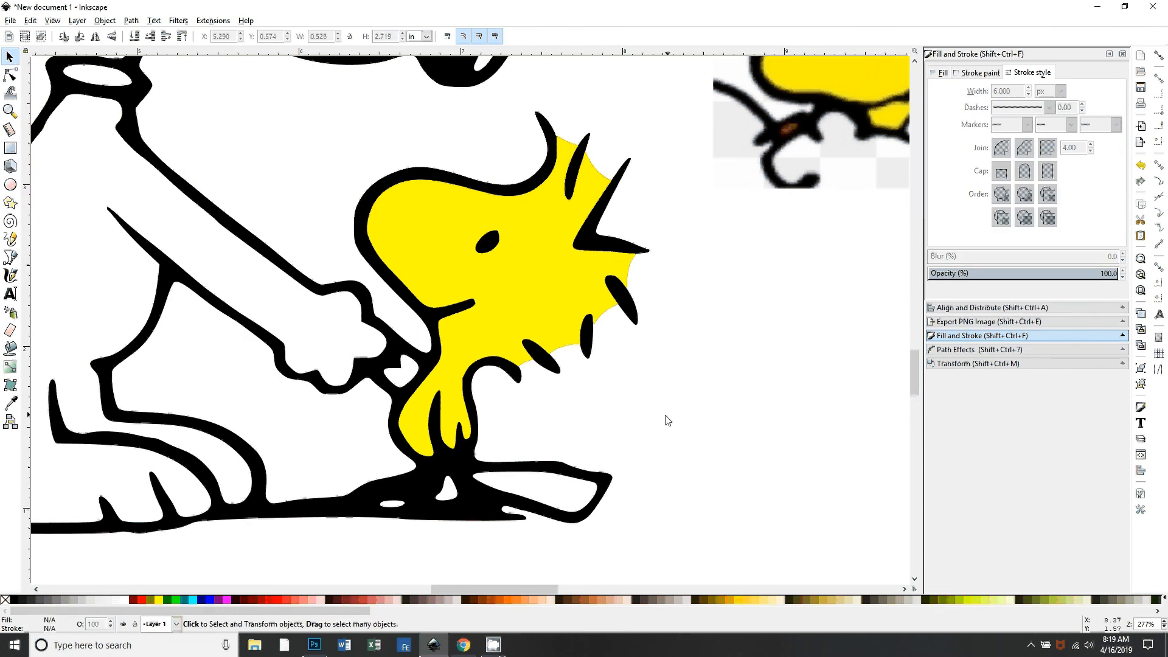
pyautogui.press('-')
pyautogui.press('-')
pyautogui.press('-')
pyautogui.press('-')
pyautogui.press('+')
pyautogui.scroll(2, 645, 448)
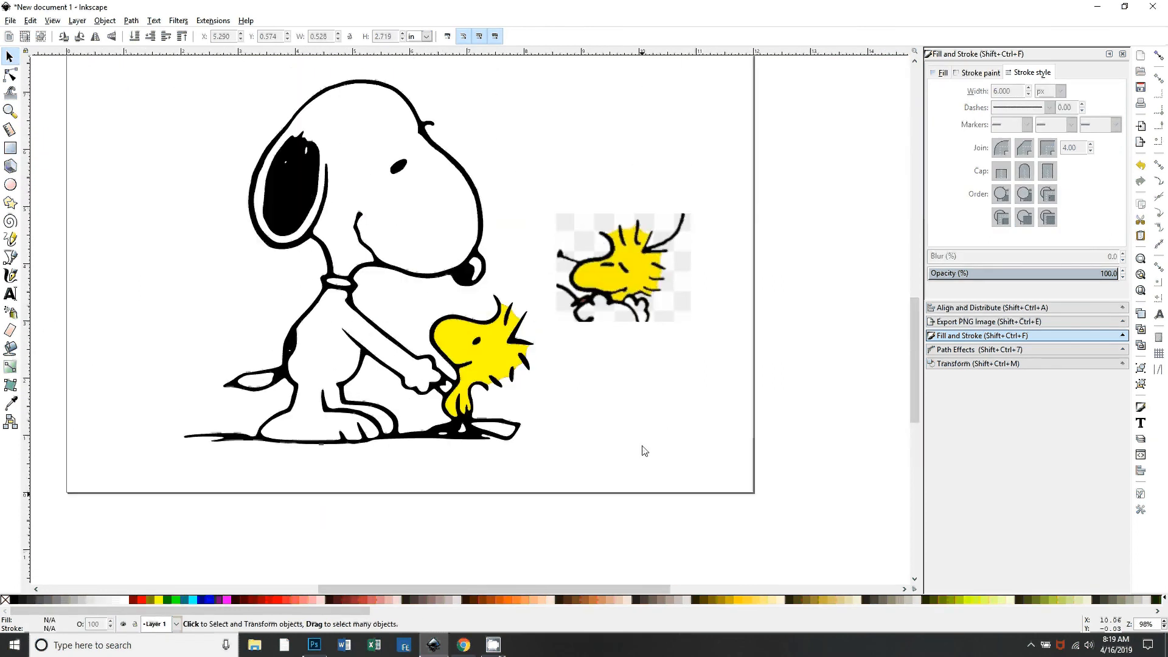
pyautogui.click(493, 647)
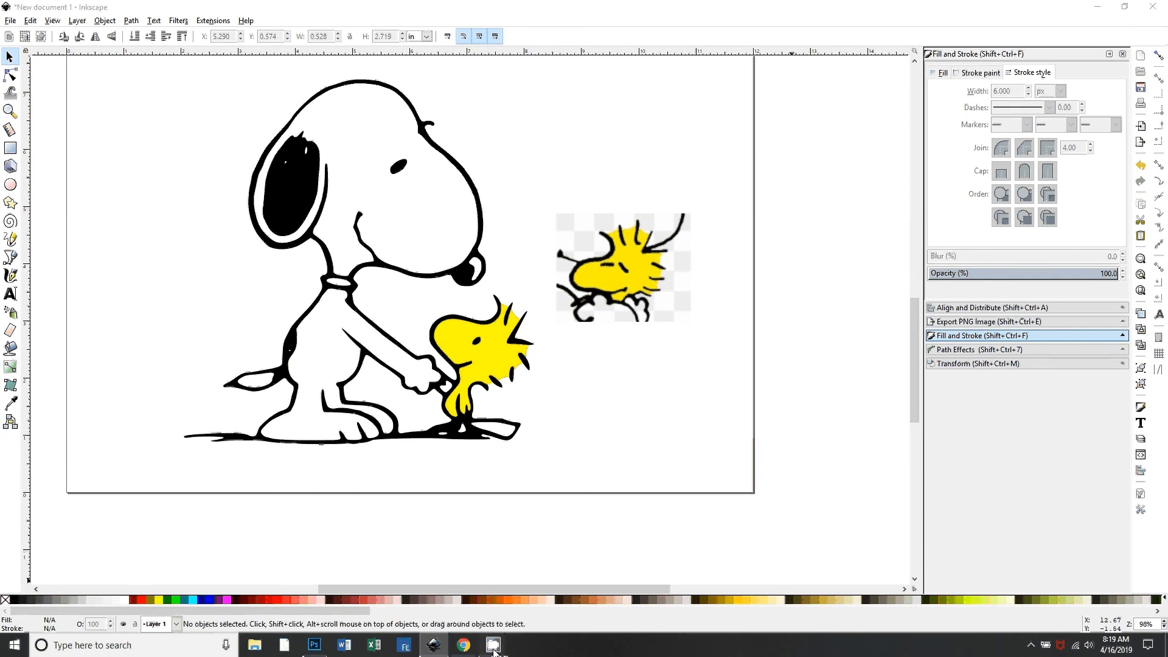
pyautogui.click(585, 569)
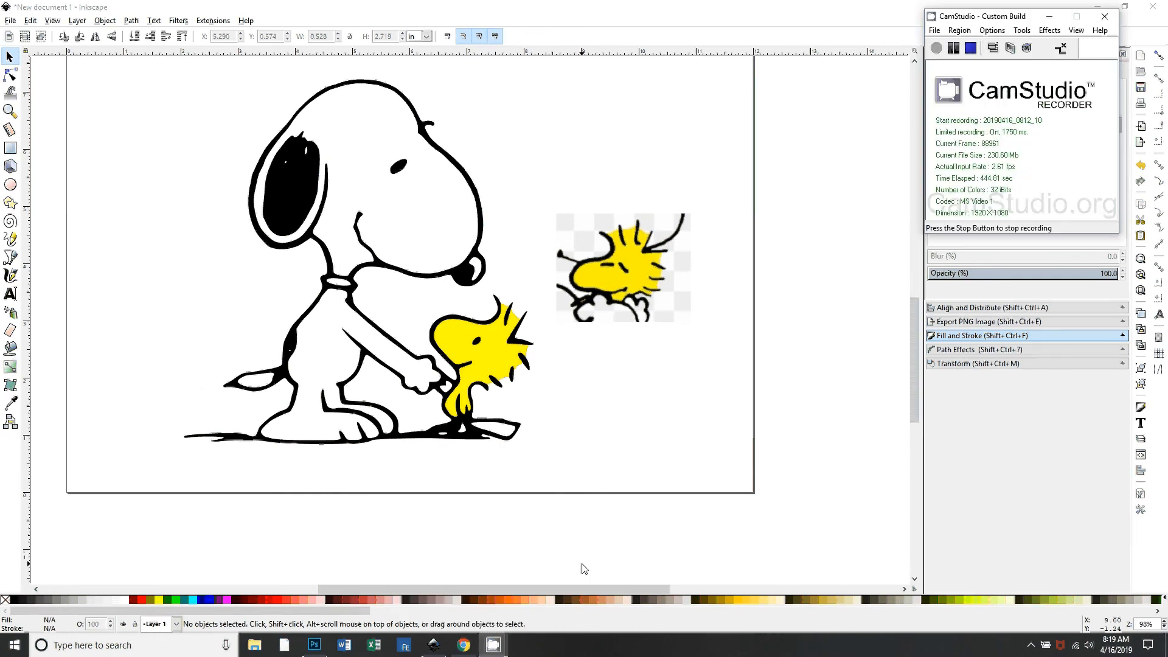